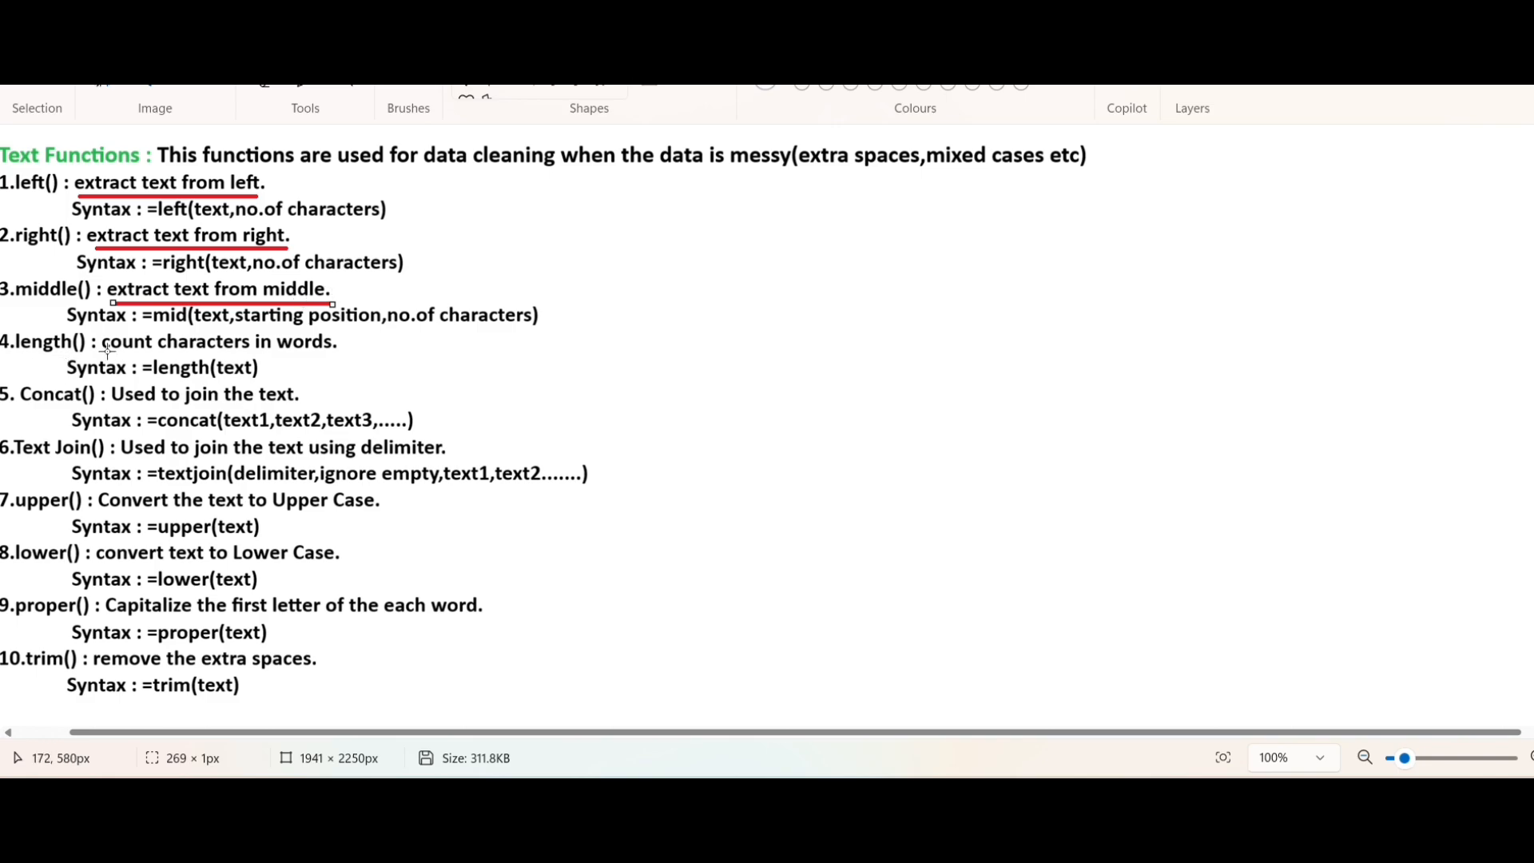
Underline in red the key phrases in the descriptions of functions 4 to 10, from length() through trim()
{"action": "left_click_drag", "start_coordinate": [107, 350], "coordinate": [332, 352]}
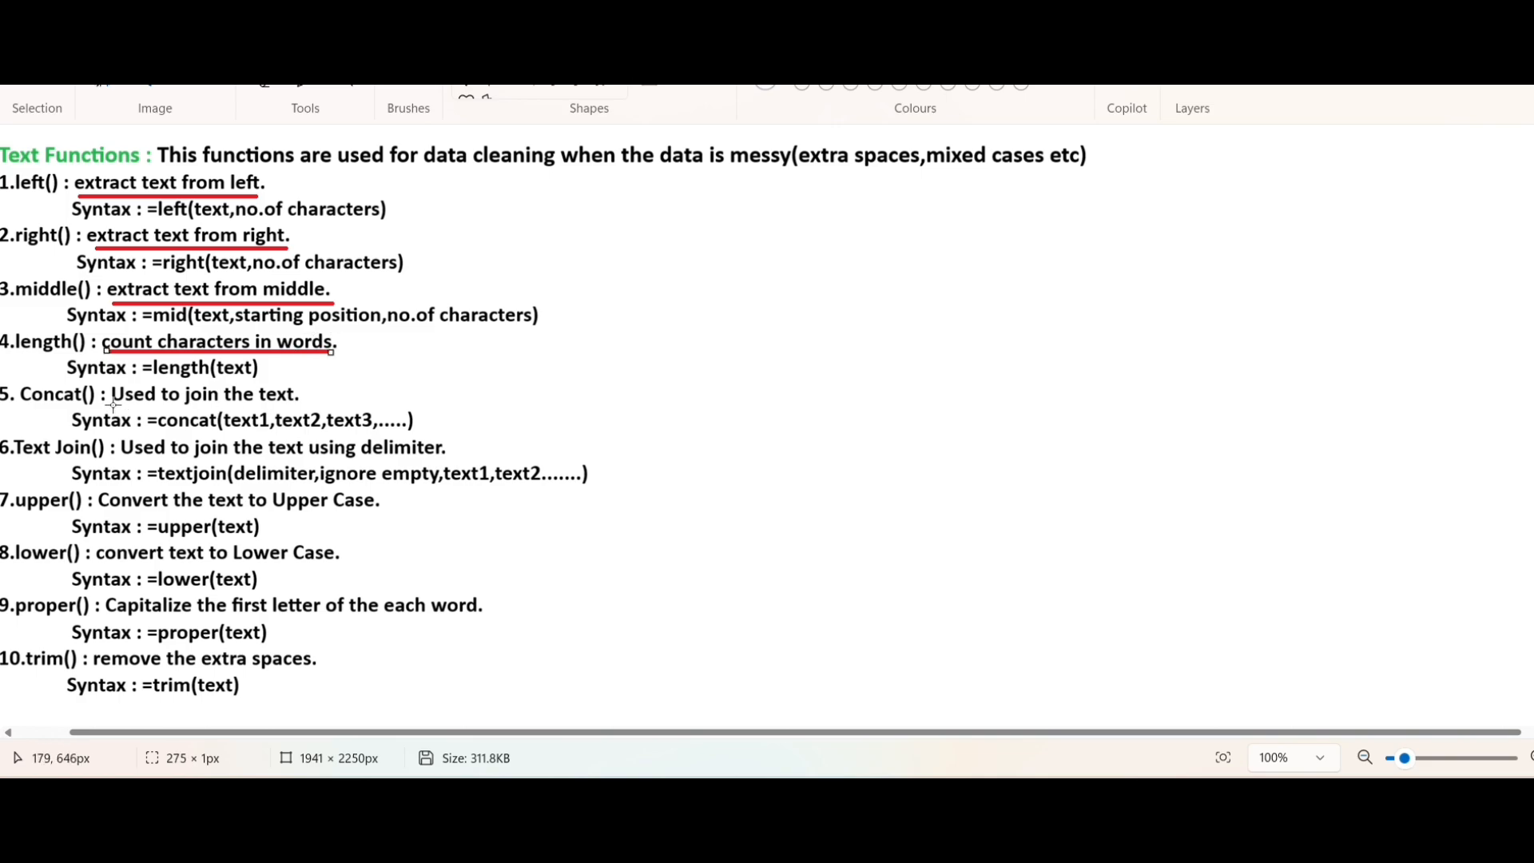
{"action": "left_click_drag", "start_coordinate": [113, 405], "coordinate": [297, 405]}
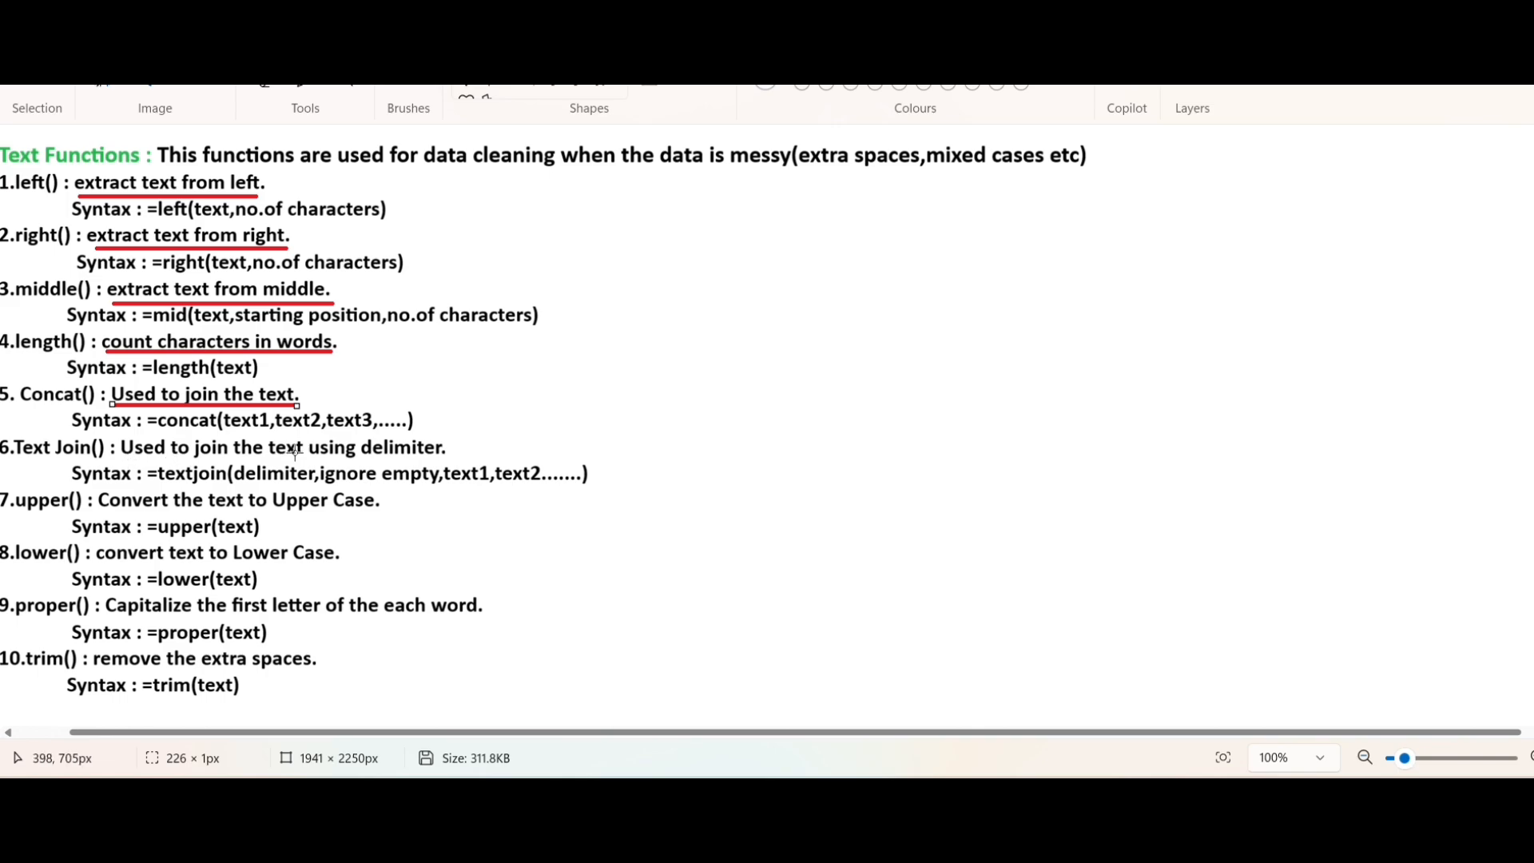
{"action": "left_click_drag", "start_coordinate": [362, 459], "coordinate": [446, 455]}
{"action": "left_click_drag", "start_coordinate": [282, 508], "coordinate": [363, 506]}
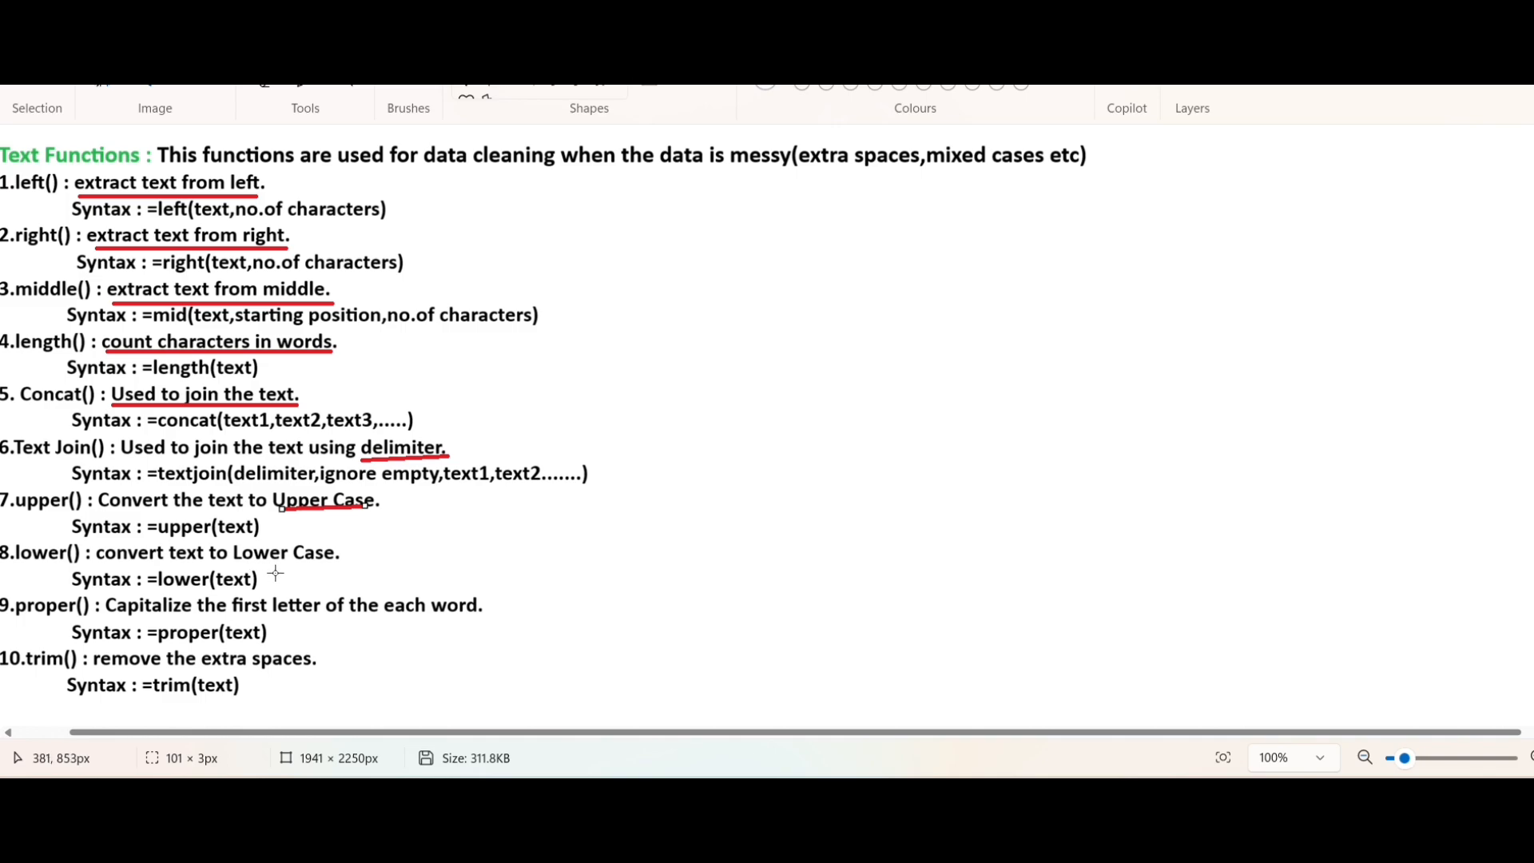
{"action": "left_click_drag", "start_coordinate": [231, 564], "coordinate": [346, 562]}
{"action": "left_click_drag", "start_coordinate": [269, 620], "coordinate": [461, 619]}
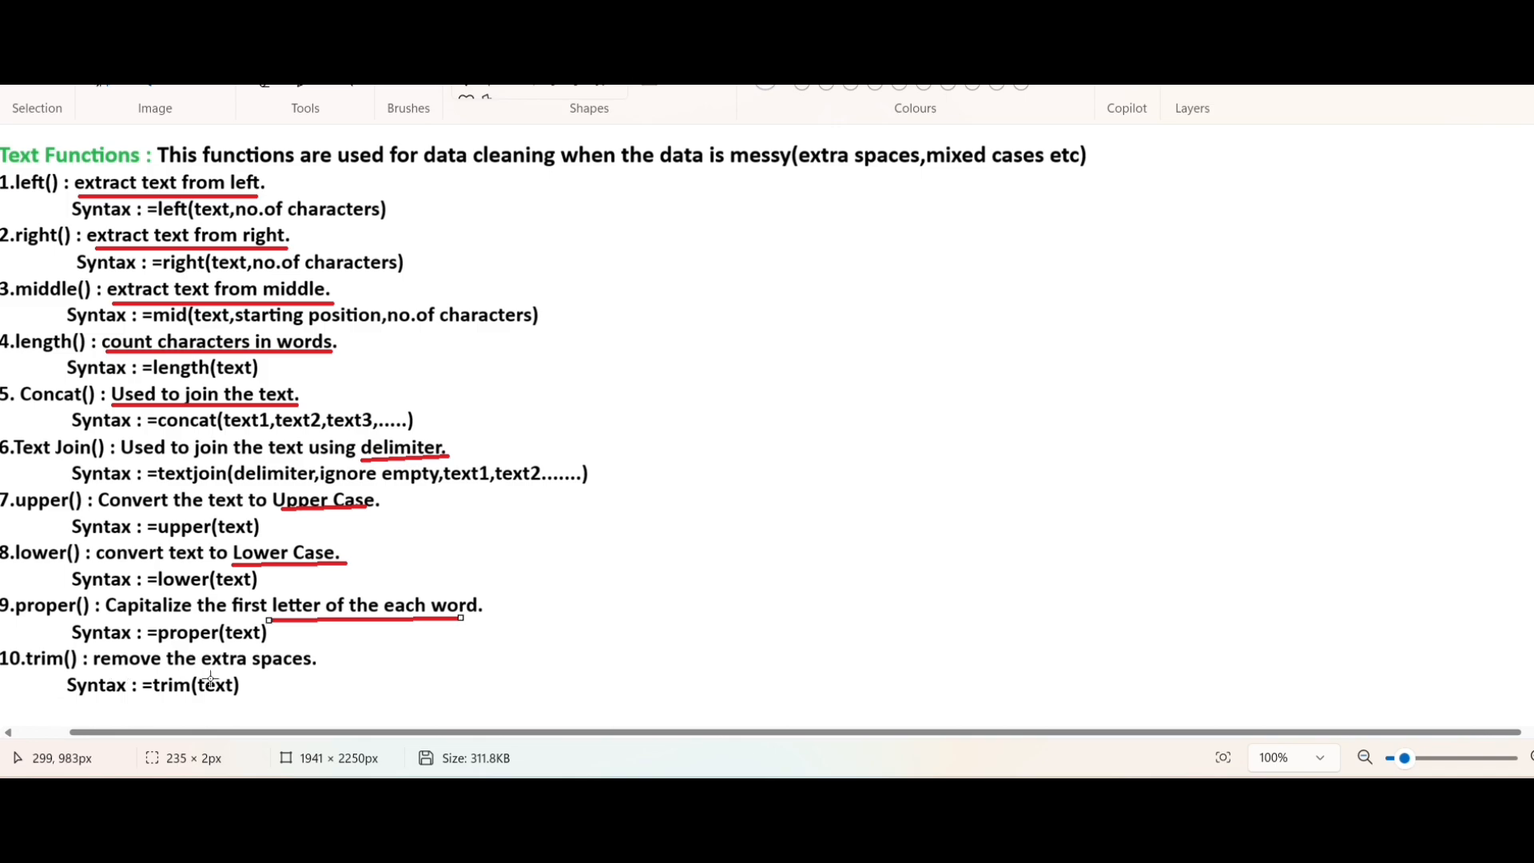
{"action": "left_click_drag", "start_coordinate": [202, 670], "coordinate": [320, 670]}
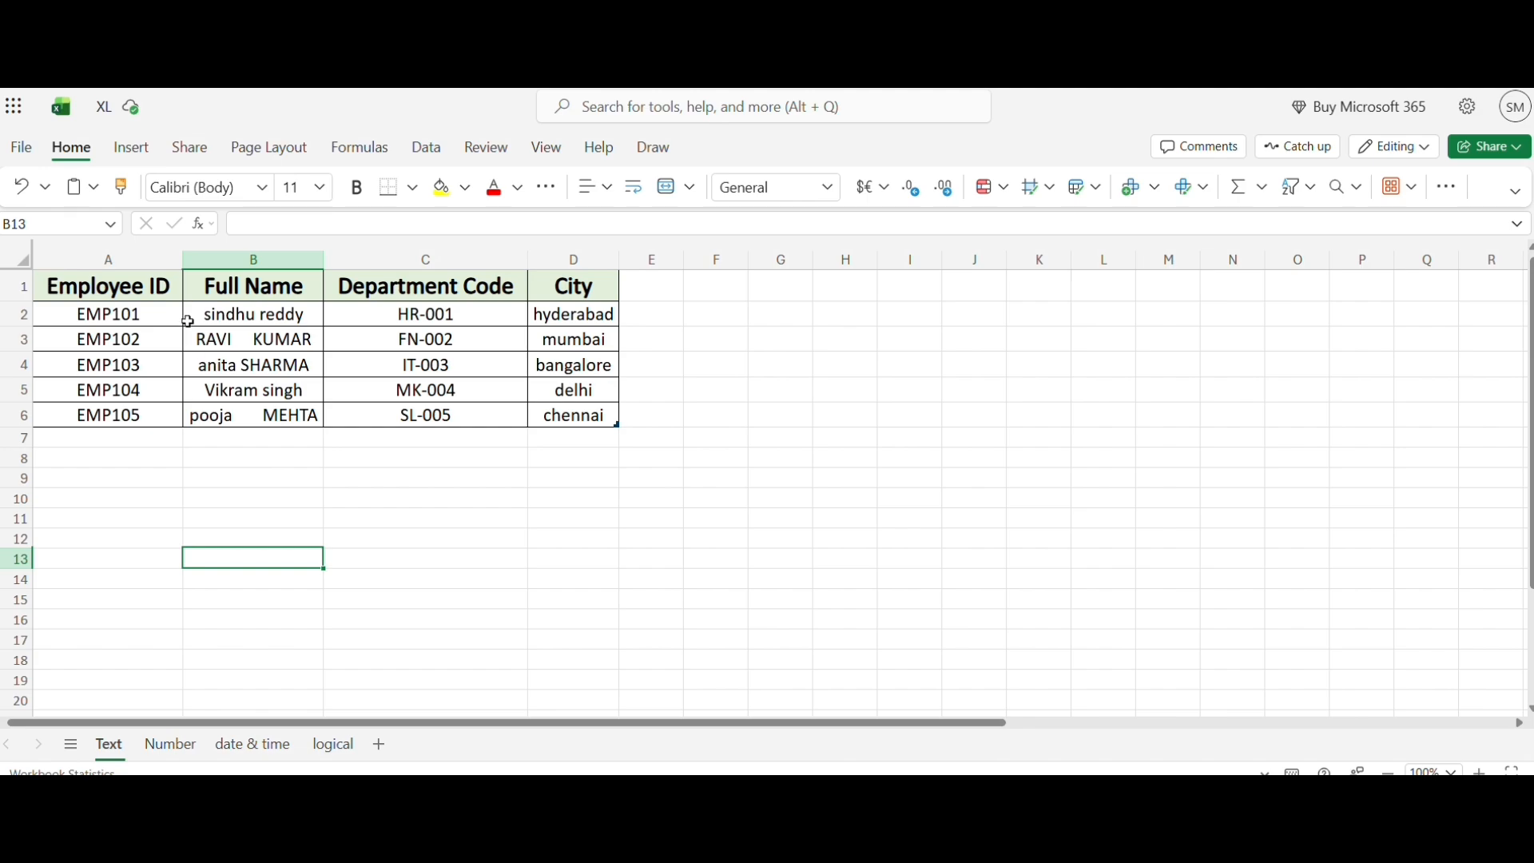
In the Excel workbook's Text sheet, enter a LEFT formula in A8 extracting 3 characters from the whole Employee ID column
{"action": "left_click", "coordinate": [146, 261]}
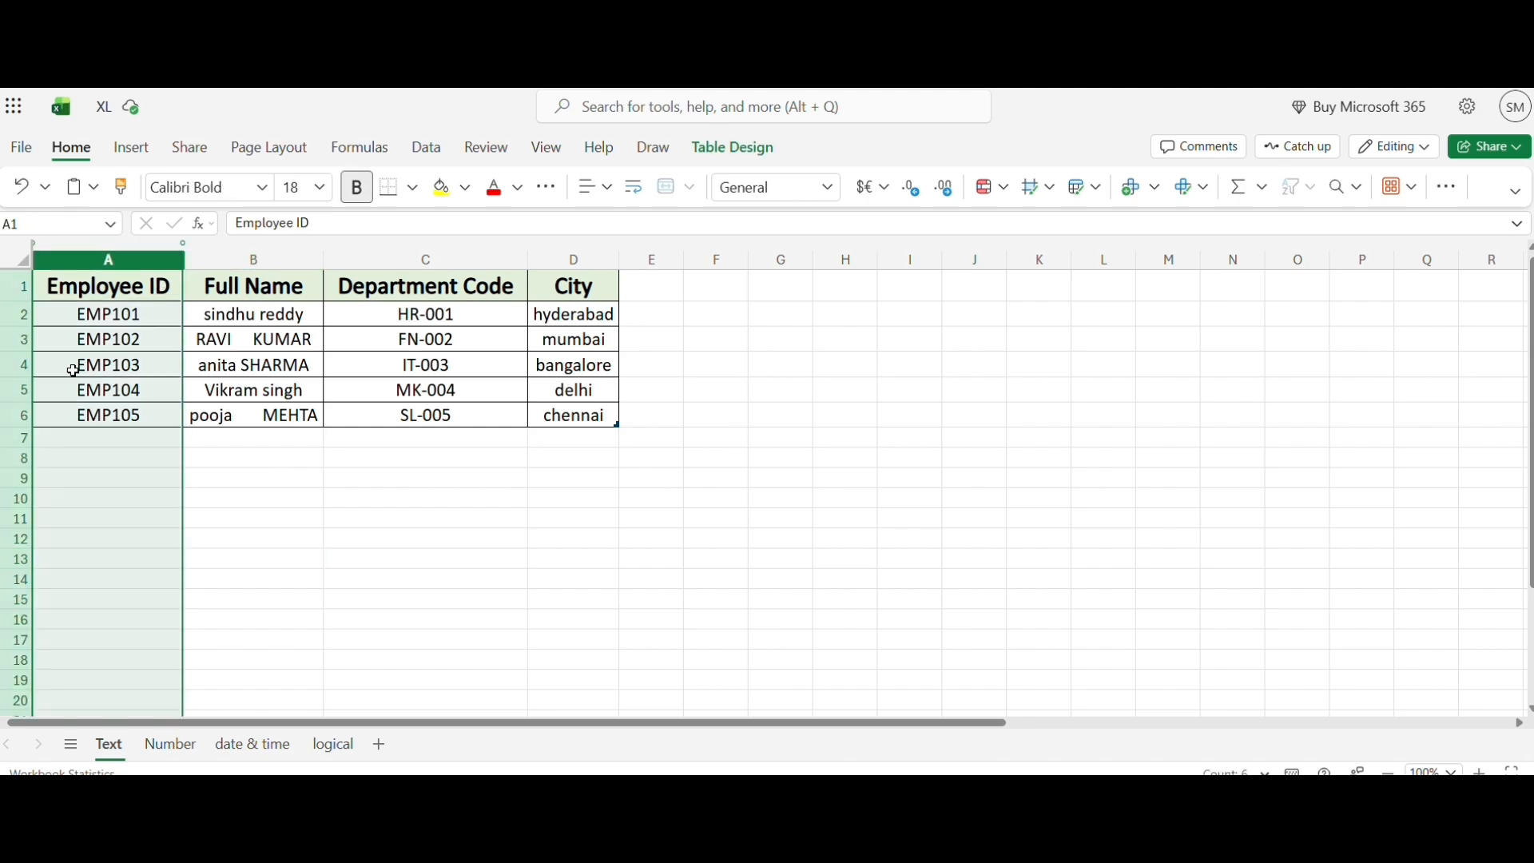
{"action": "left_click", "coordinate": [93, 466]}
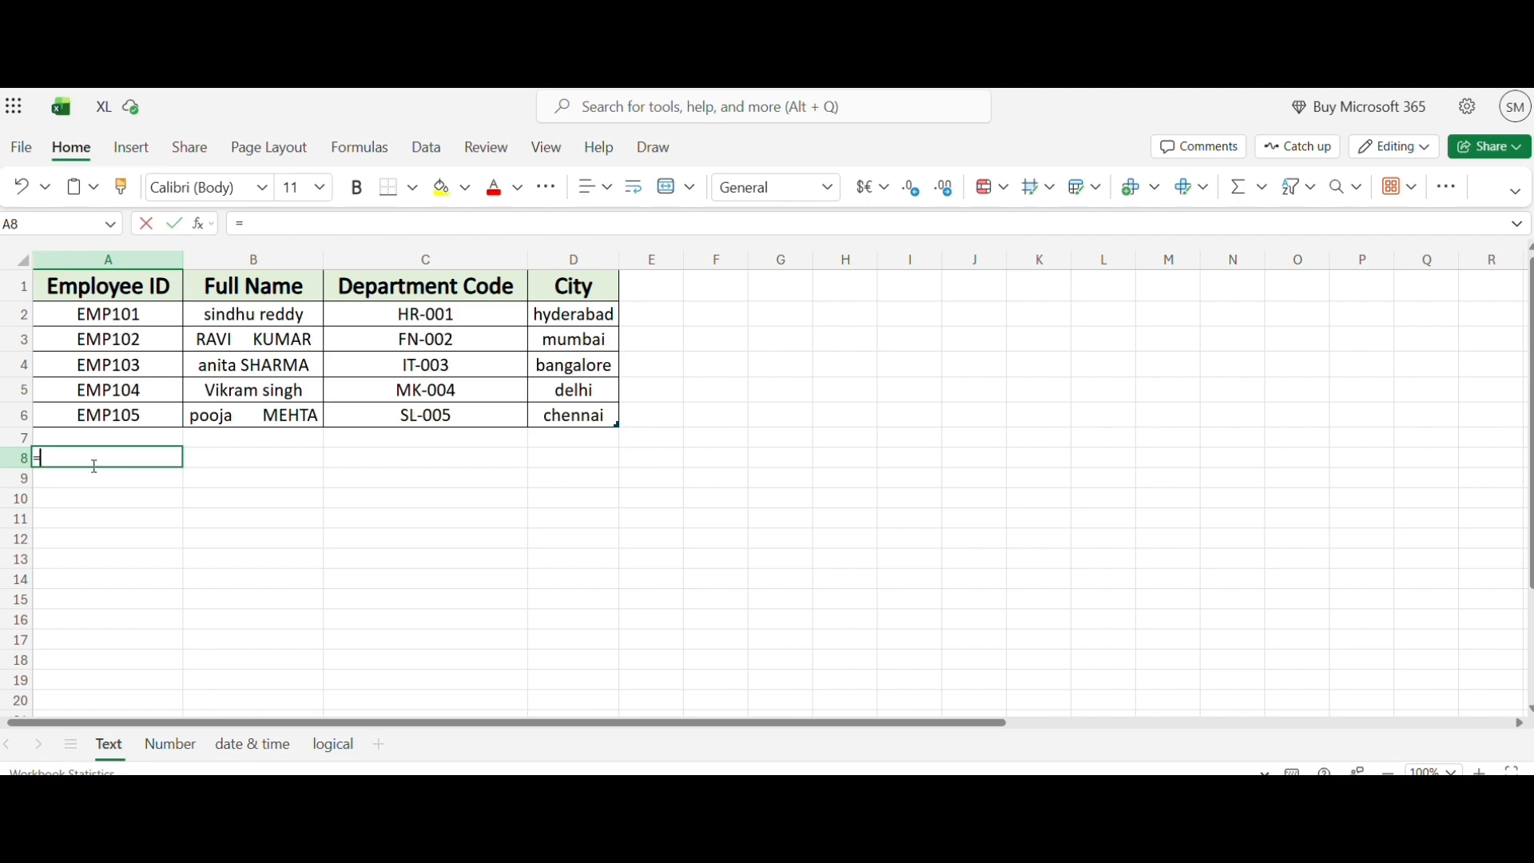
{"action": "type", "text": "=left("}
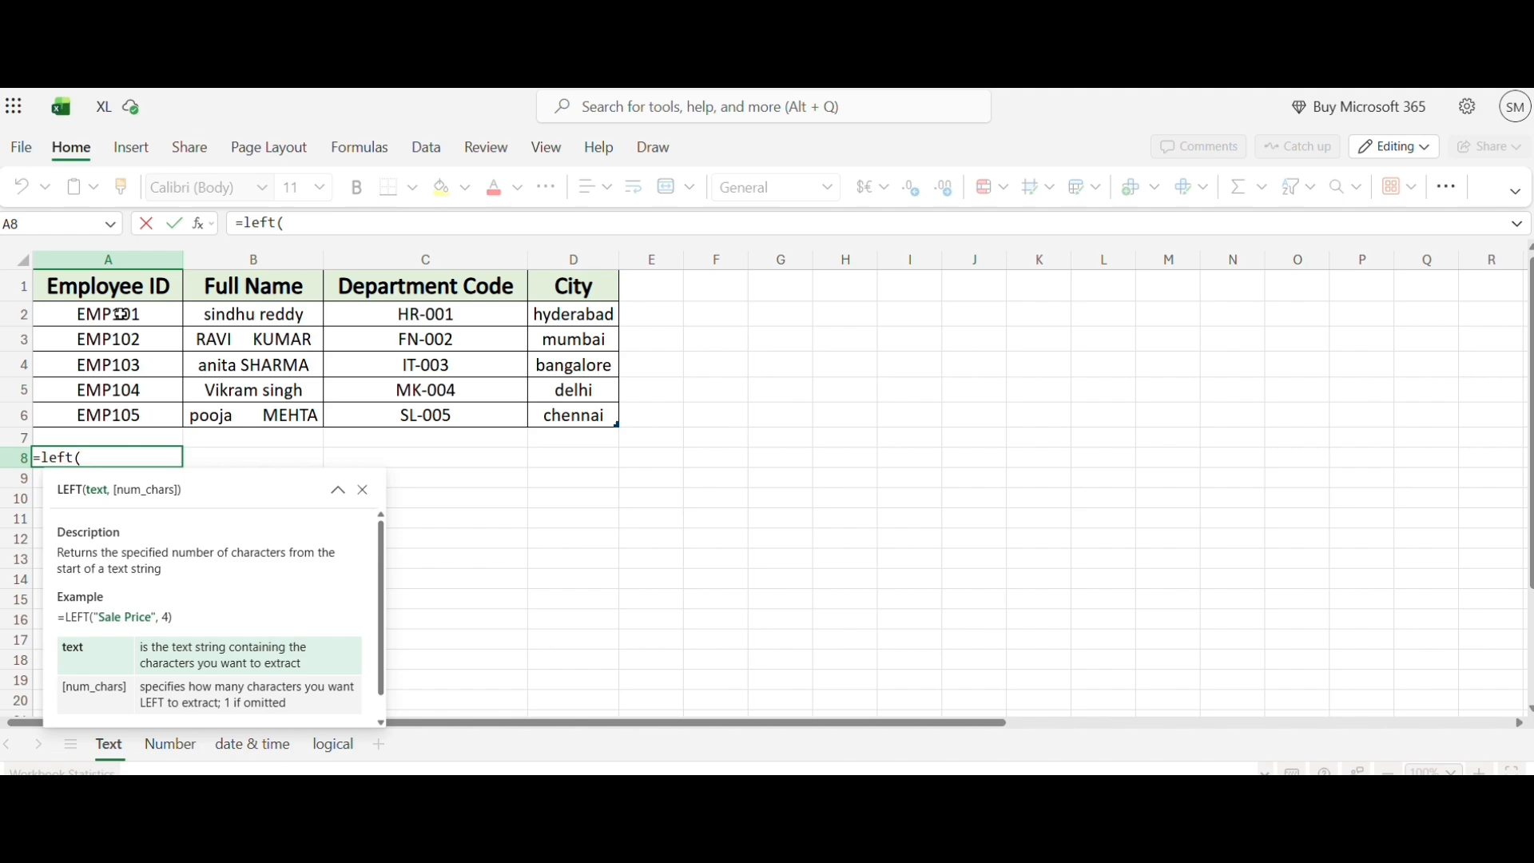
{"action": "left_click_drag", "start_coordinate": [120, 314], "coordinate": [118, 415]}
{"action": "type", "text": ",3)"}
{"action": "key", "text": "Return"}
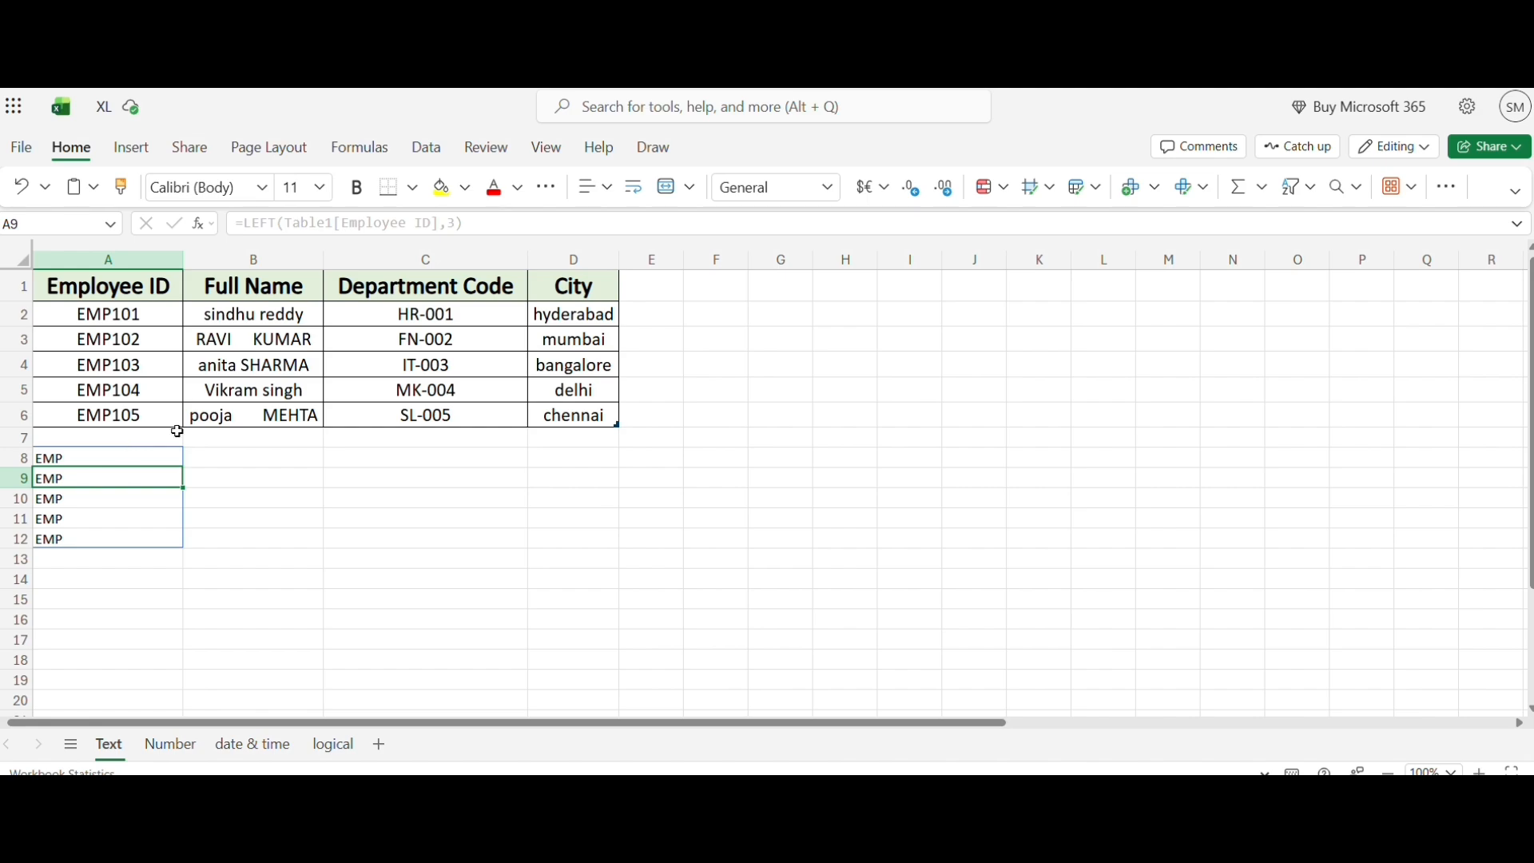
Enter a RIGHT formula in B8 that extracts the last 3 characters from the whole Employee ID column
{"action": "left_click", "coordinate": [221, 451]}
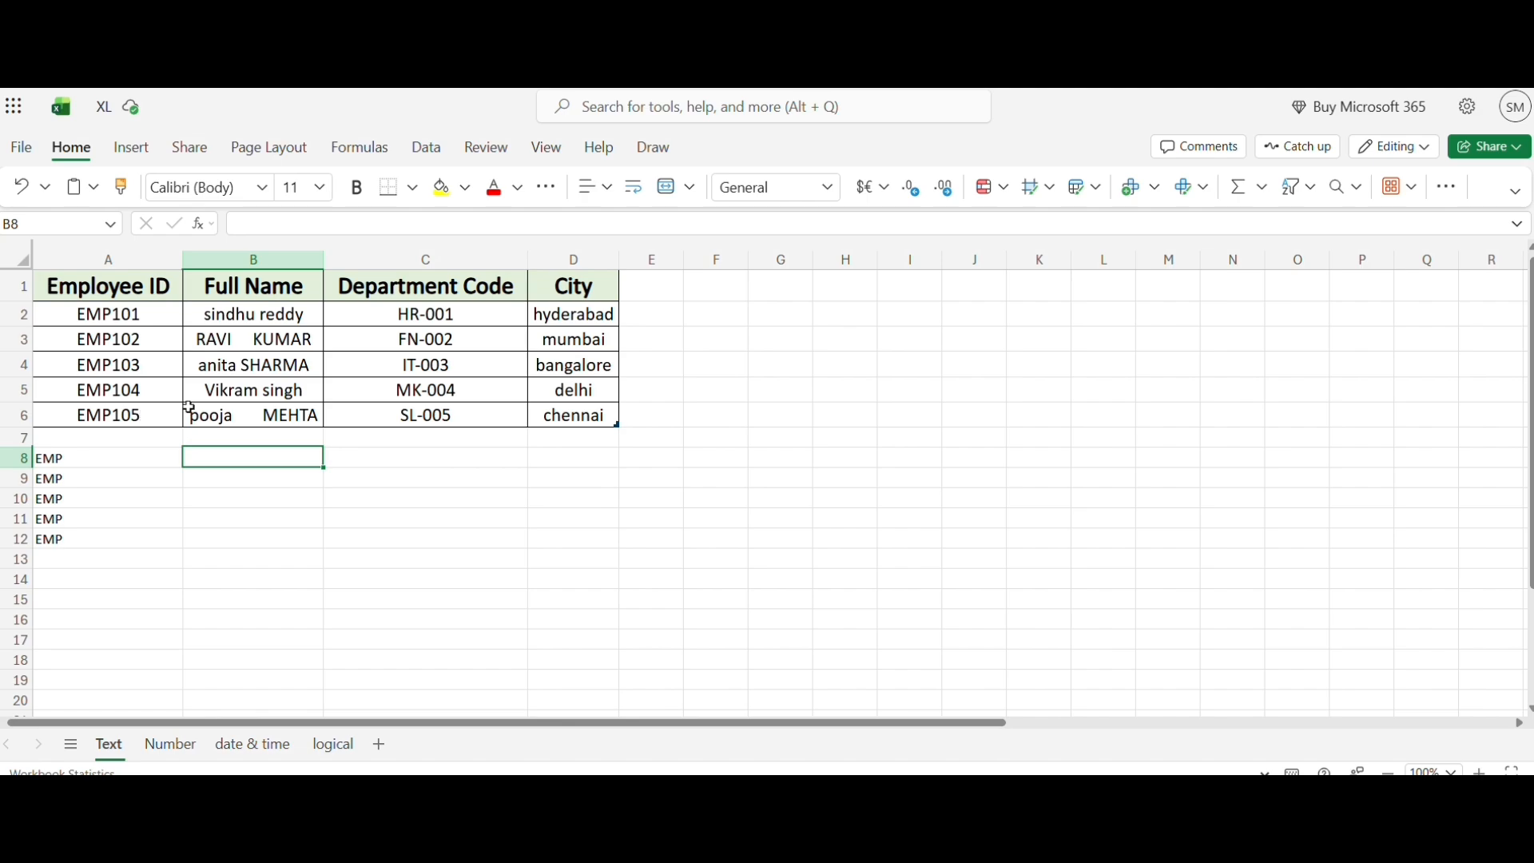
{"action": "type", "text": "=right("}
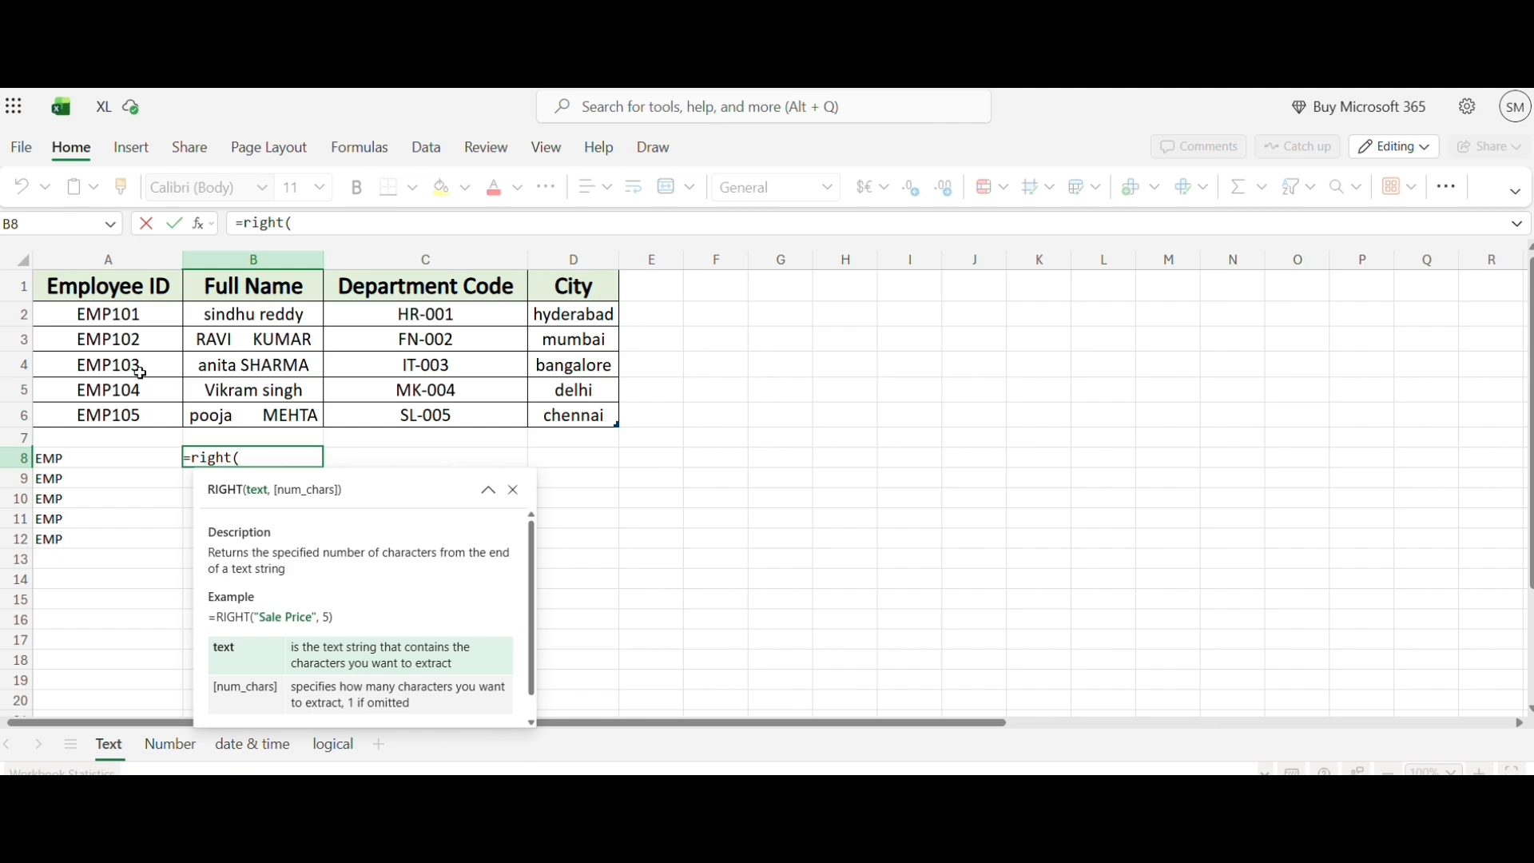
{"action": "left_click_drag", "start_coordinate": [149, 307], "coordinate": [145, 418]}
{"action": "type", "text": ","}
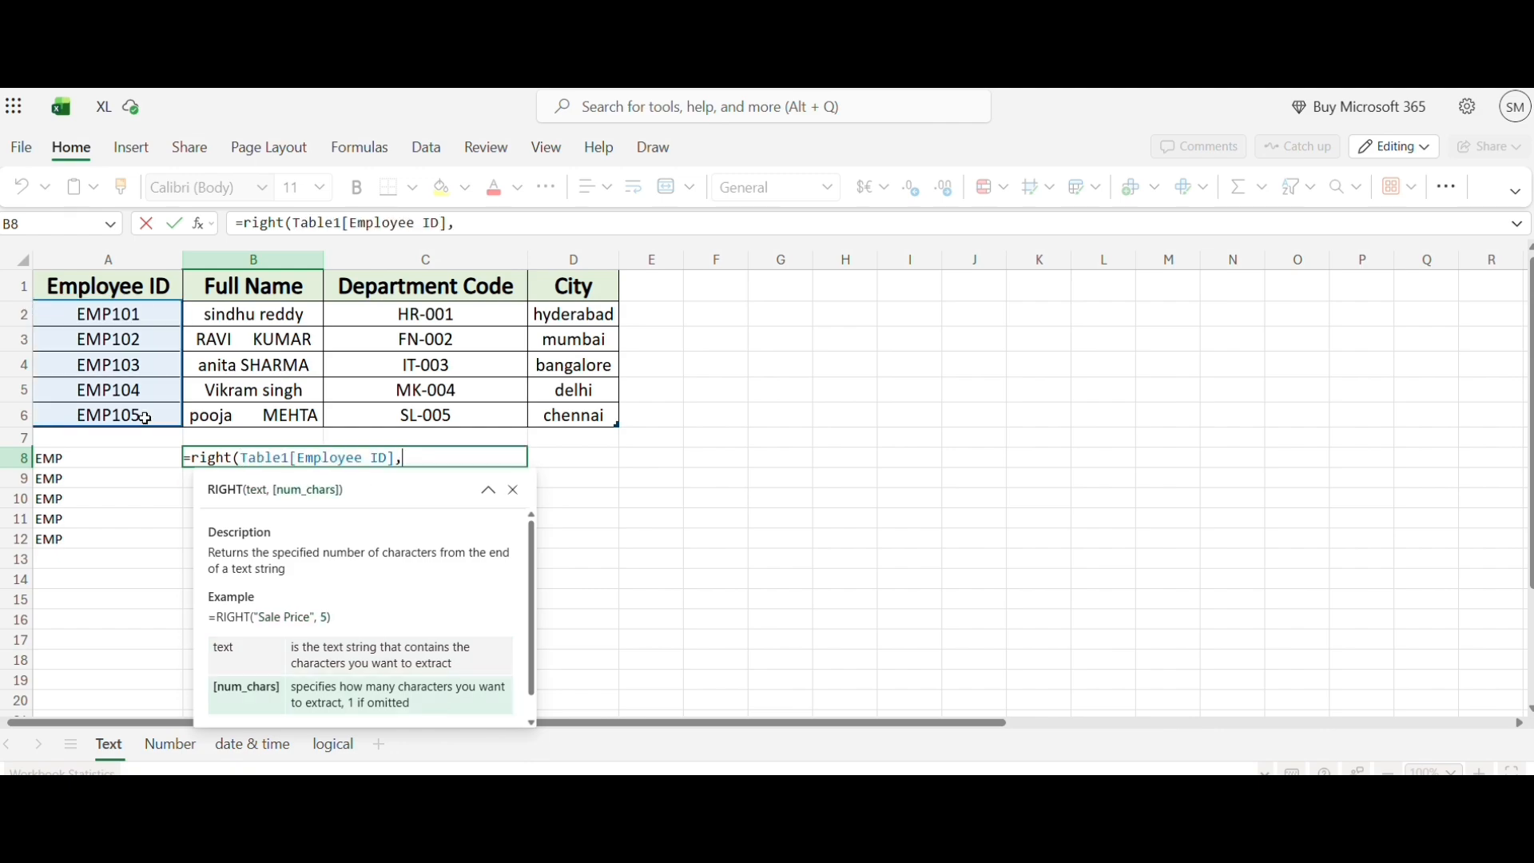
{"action": "type", "text": "3"}
{"action": "key", "text": "Return"}
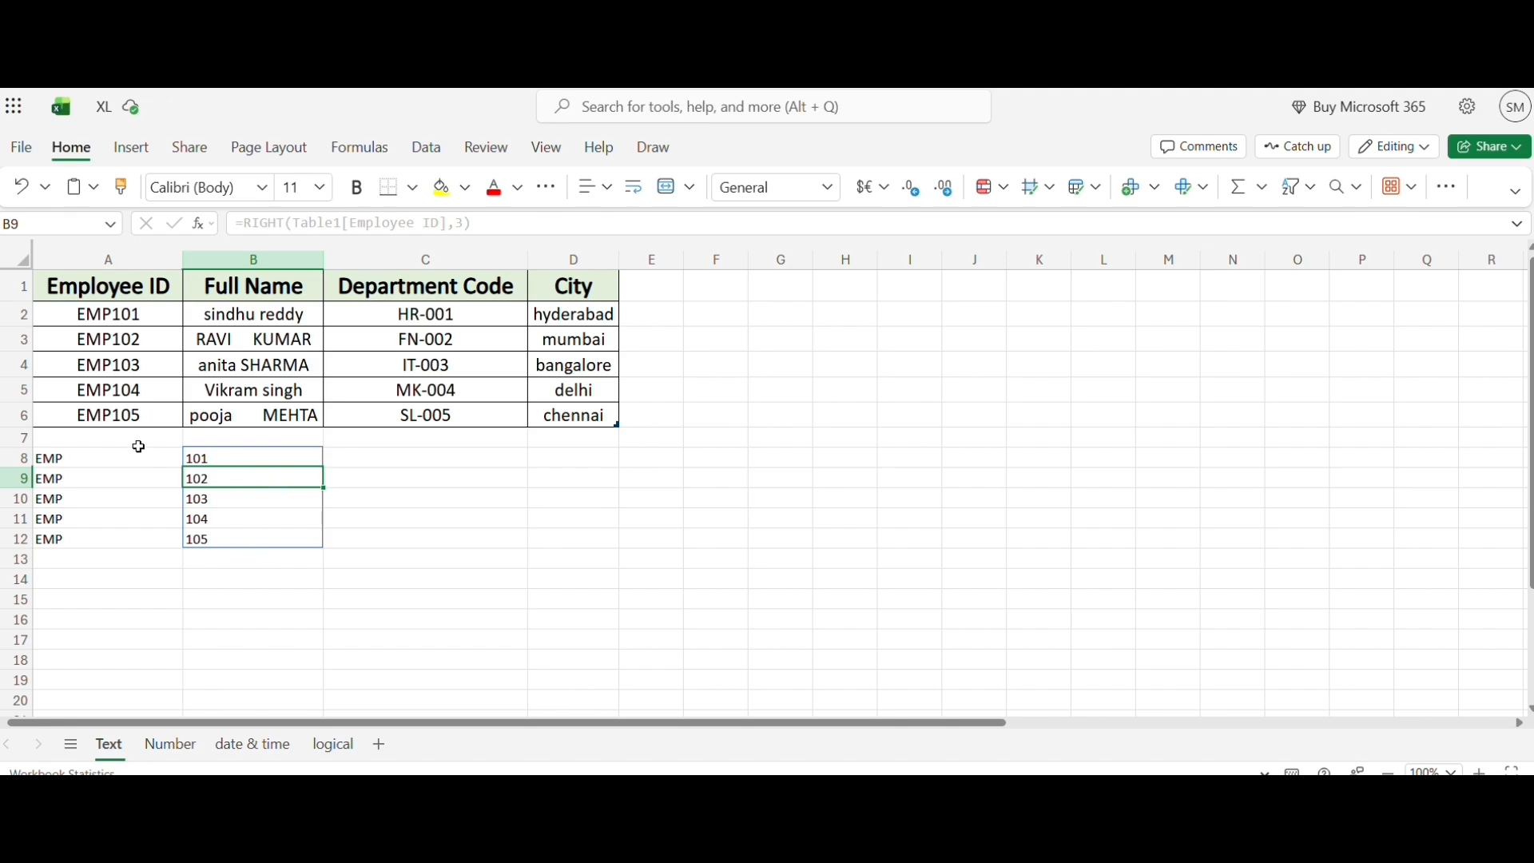
Enter a MID formula in C8 on the Employee ID column, with starting position 3 and 5 characters
{"action": "left_click", "coordinate": [352, 461]}
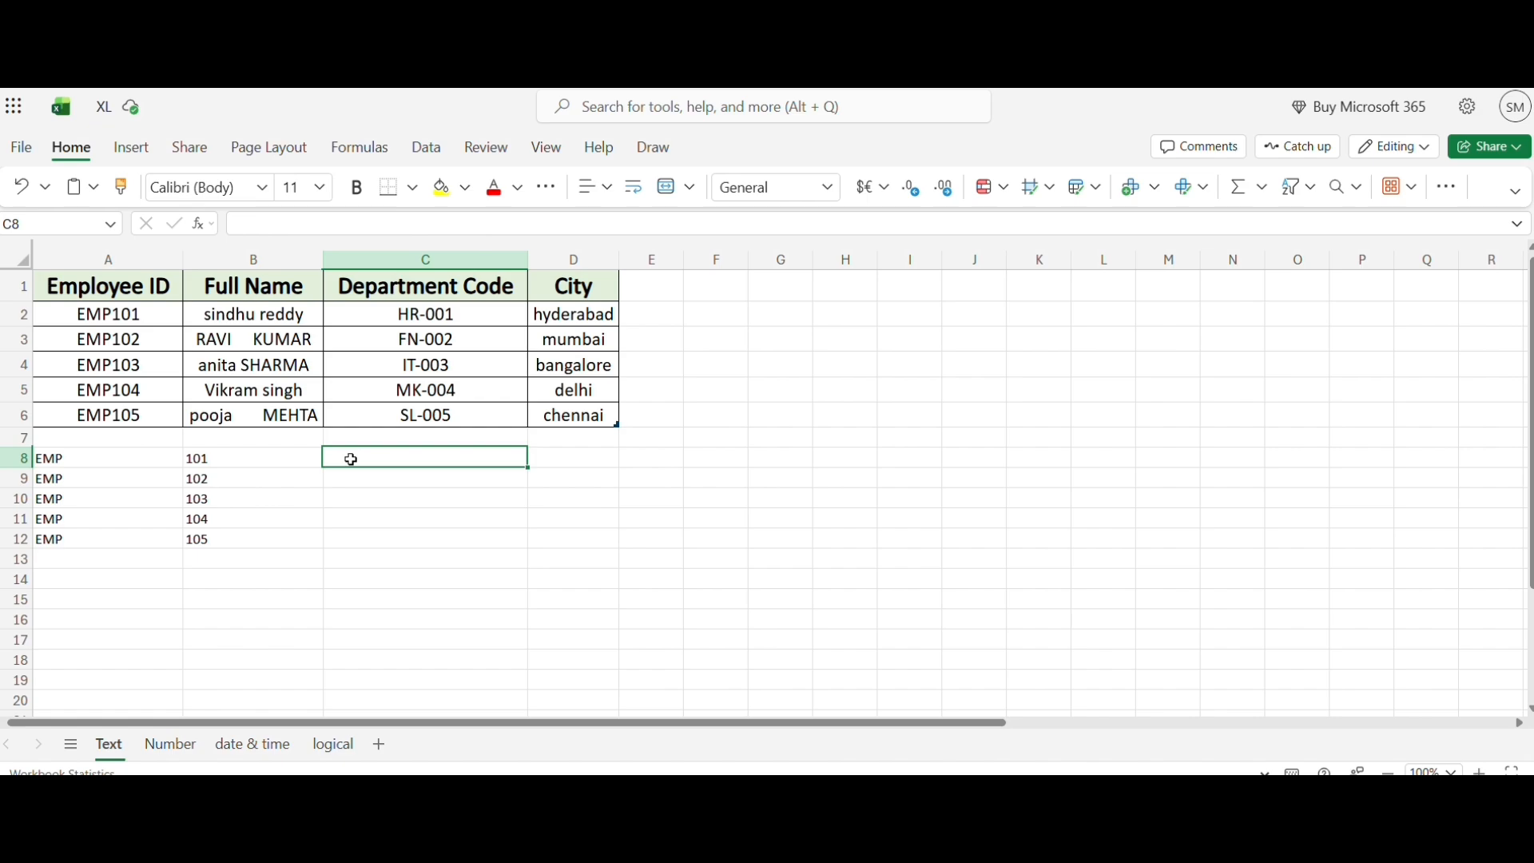
{"action": "type", "text": "=mid("}
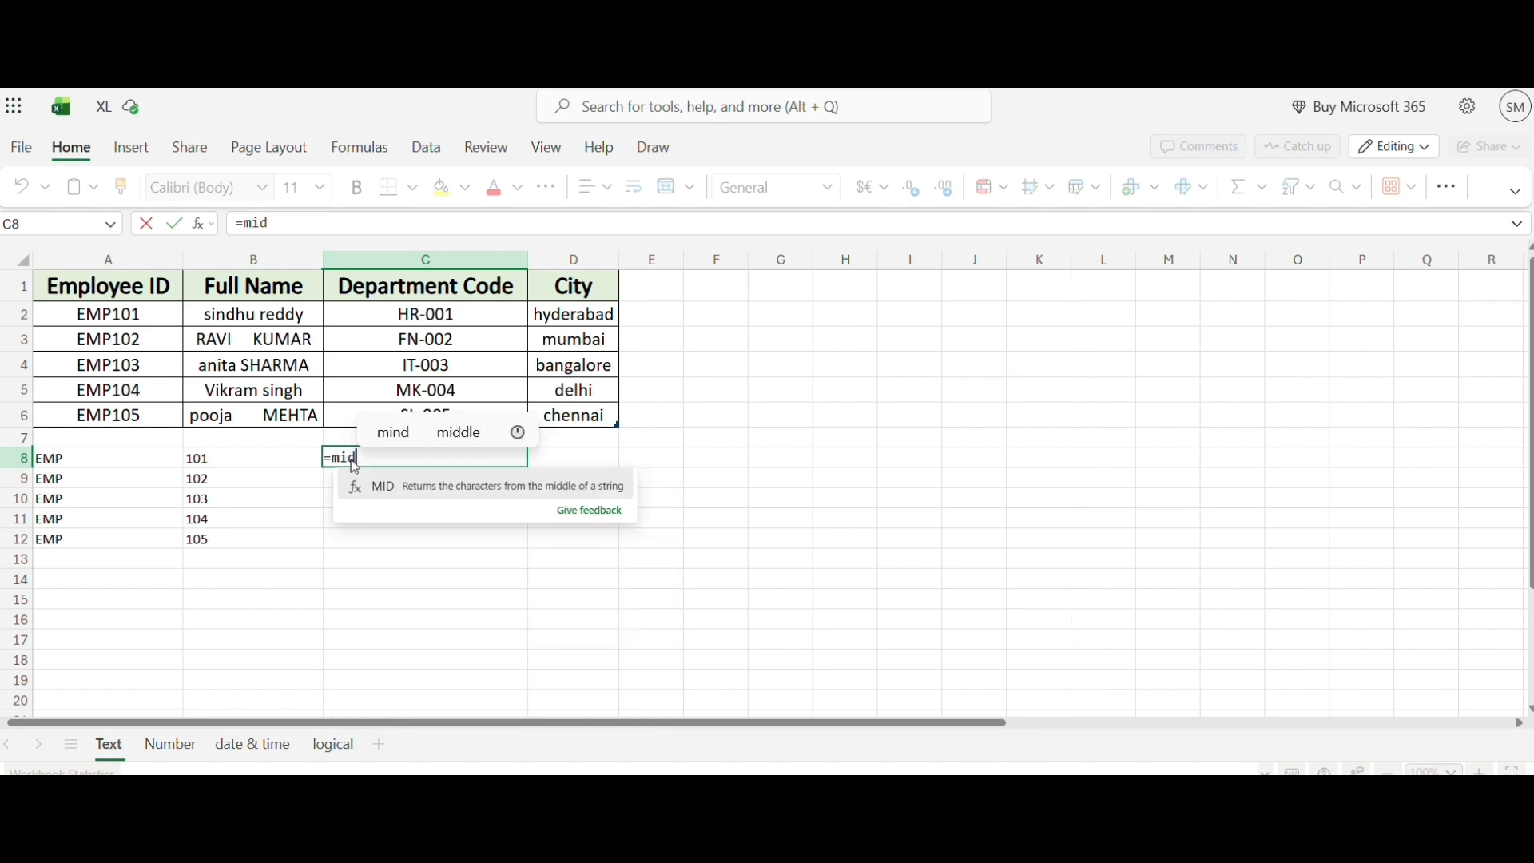
{"action": "left_click_drag", "start_coordinate": [128, 315], "coordinate": [132, 421]}
{"action": "type", "text": ","}
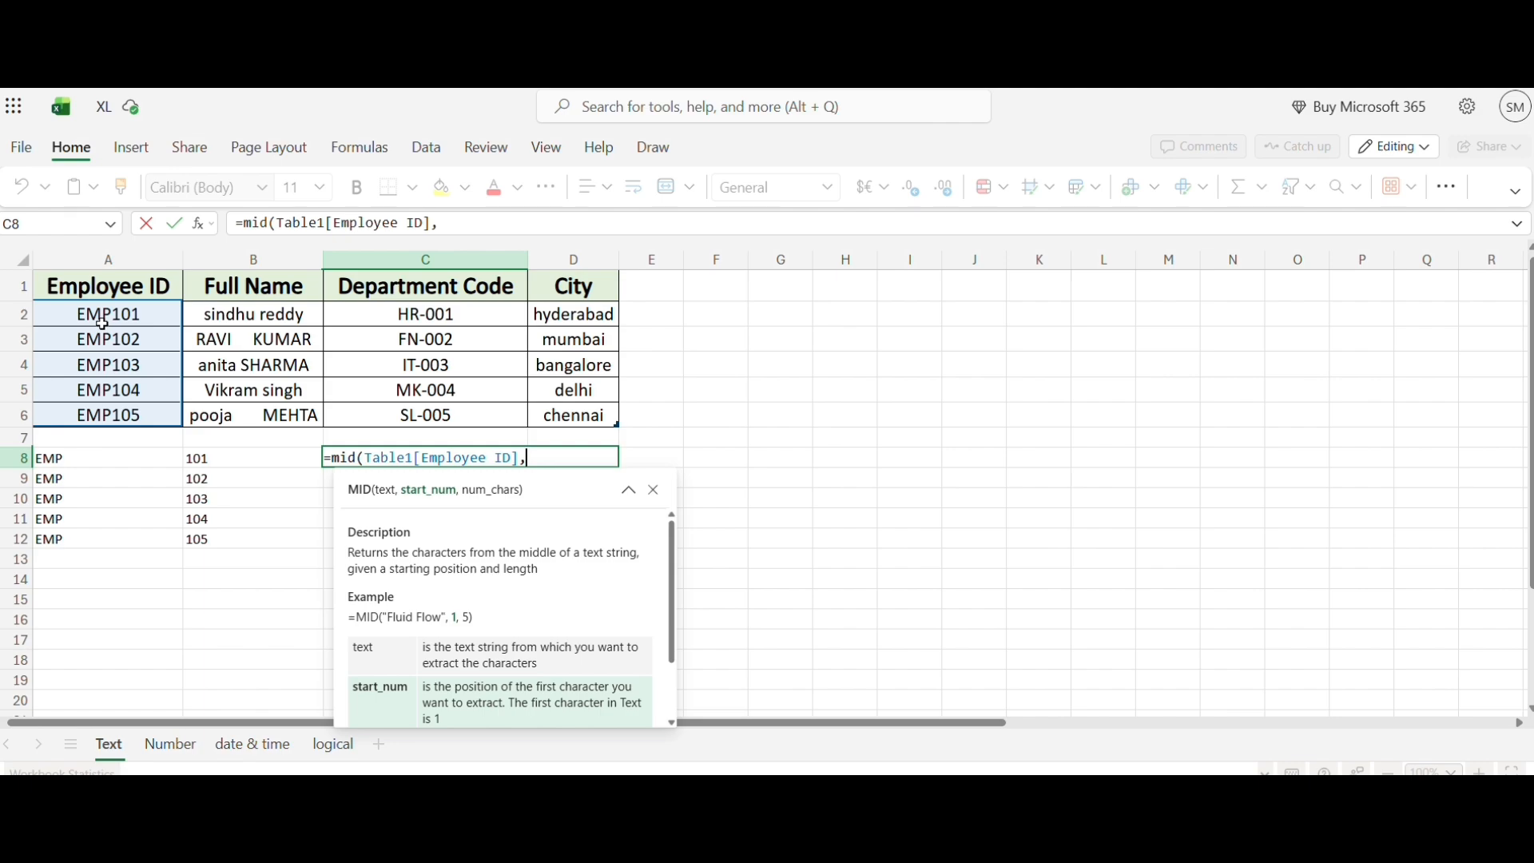
{"action": "type", "text": "3,"}
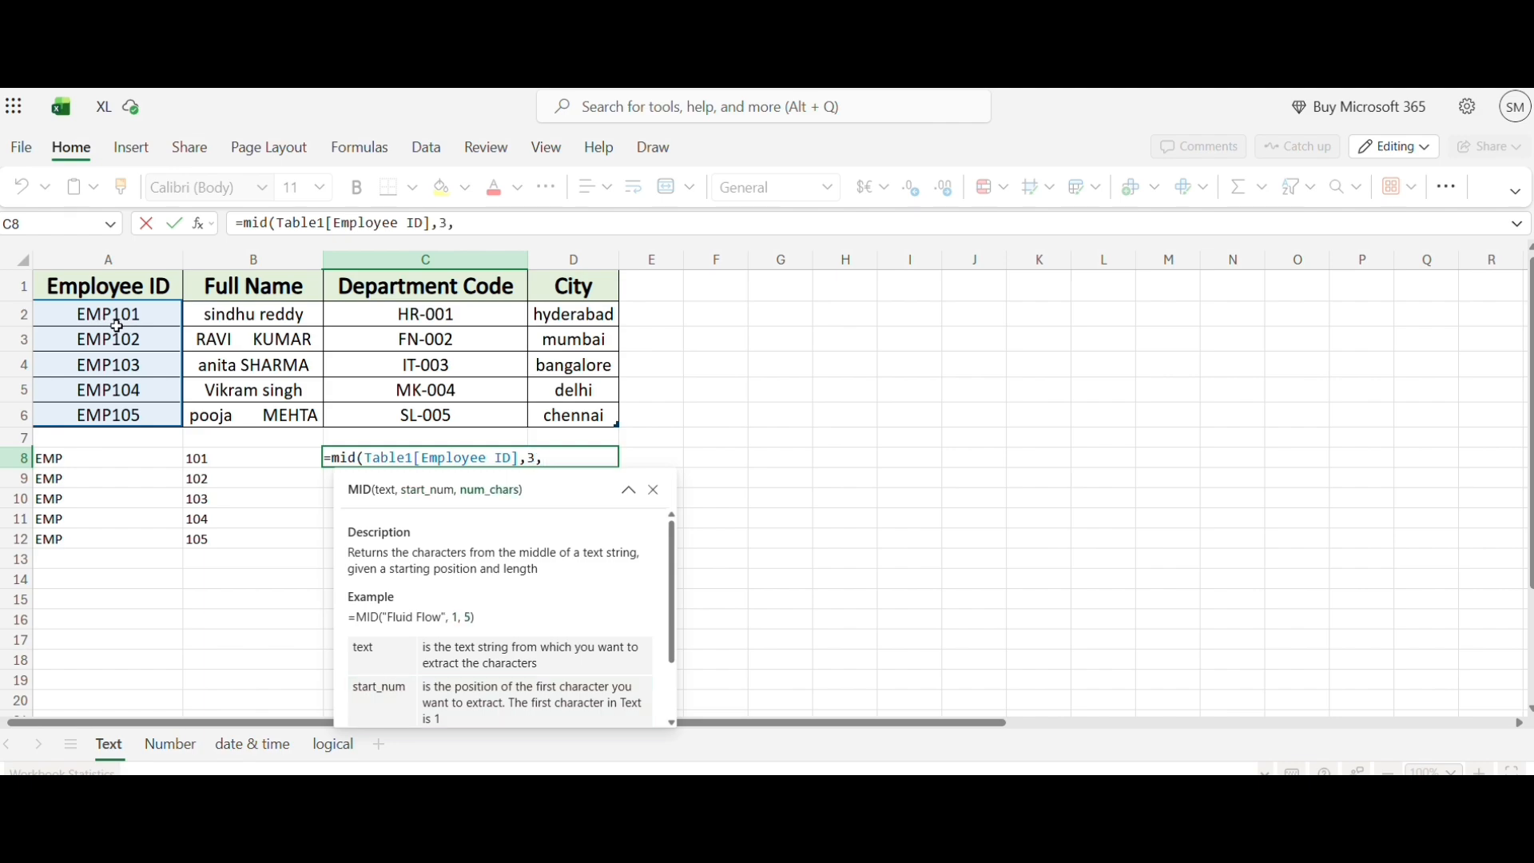
{"action": "type", "text": "5)"}
{"action": "key", "text": "Return"}
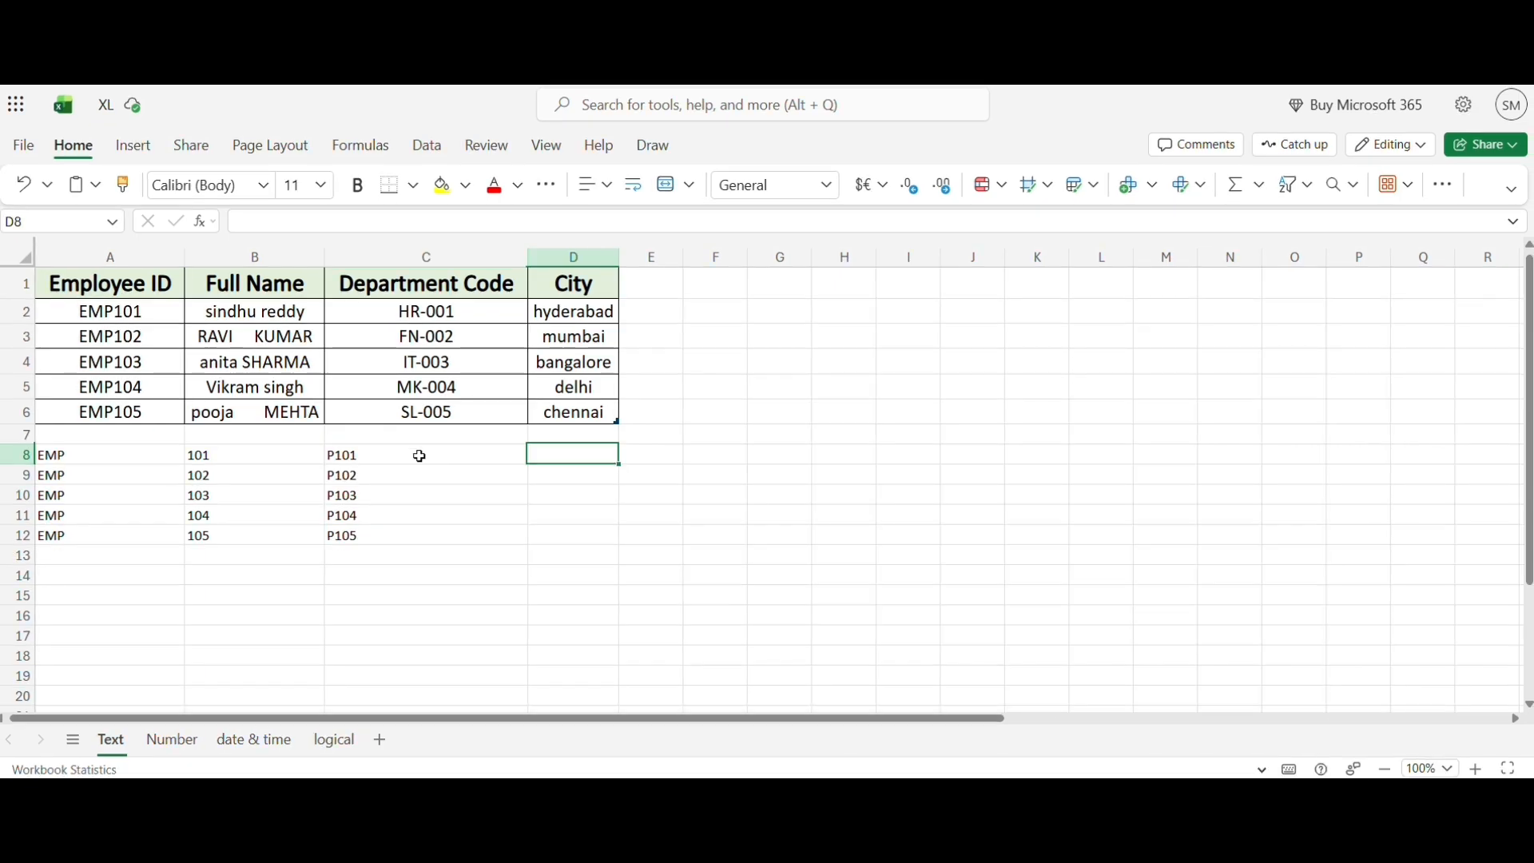
Enter a LEN formula in D8 that counts the characters of every entry in the Full Name column
{"action": "left_click", "coordinate": [302, 312]}
{"action": "left_click", "coordinate": [279, 334]}
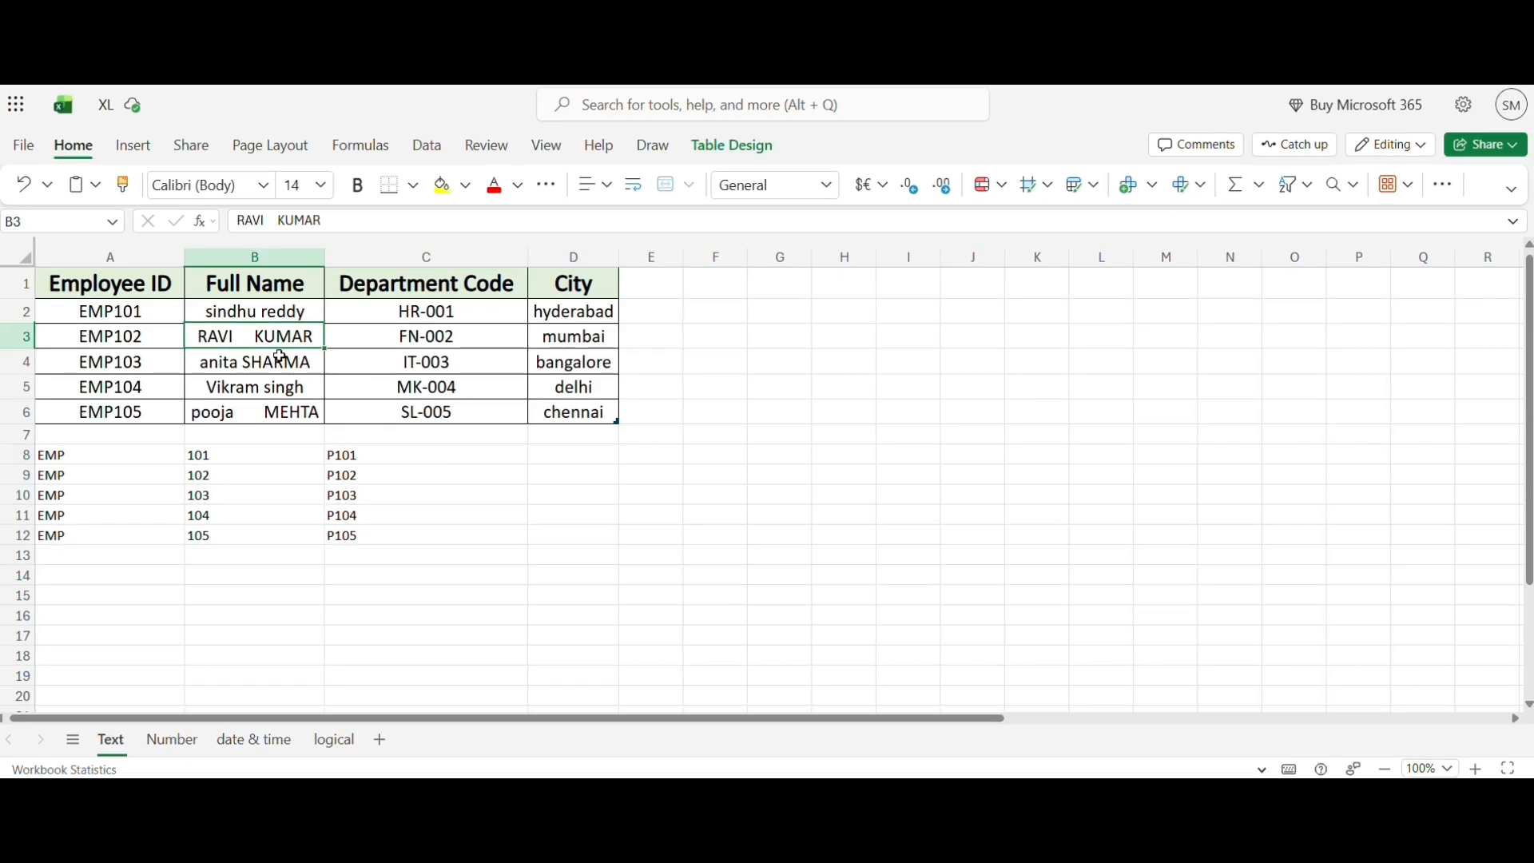
{"action": "left_click", "coordinate": [279, 361]}
{"action": "left_click", "coordinate": [543, 467]}
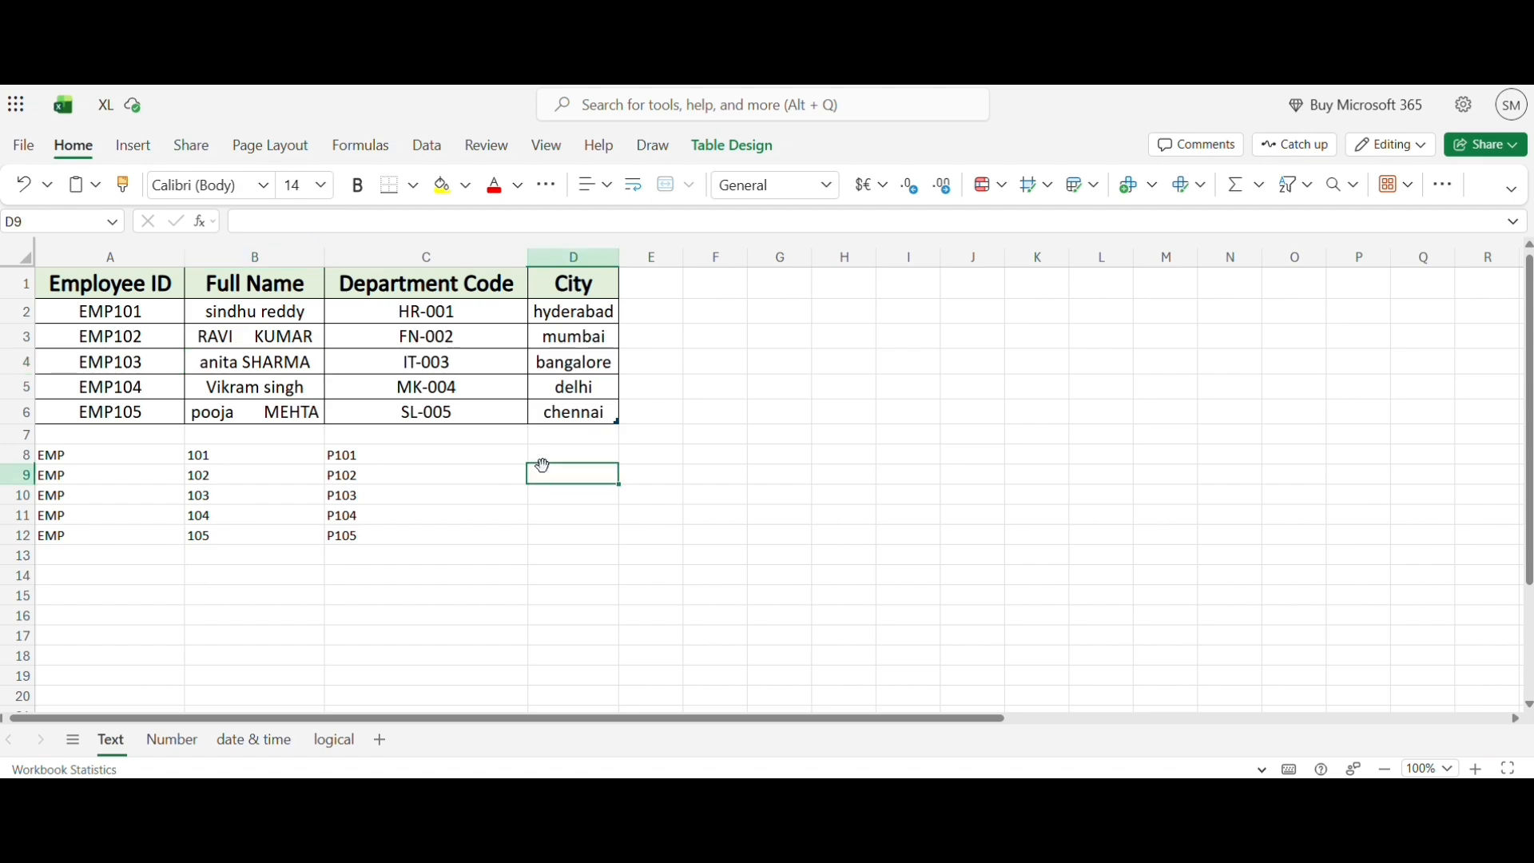
{"action": "left_click", "coordinate": [557, 456]}
{"action": "type", "text": "=le"}
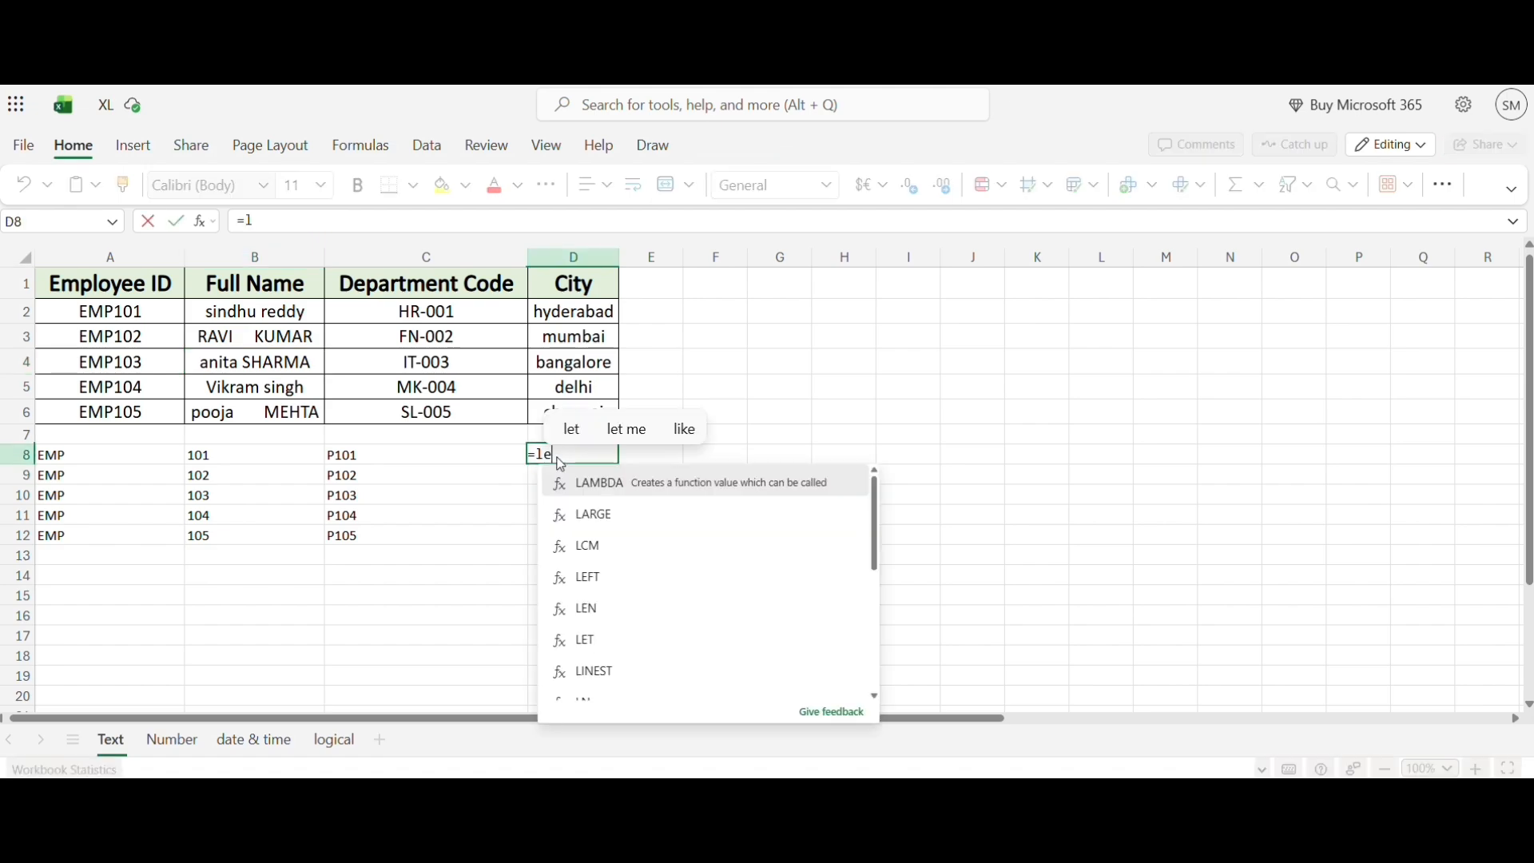
{"action": "type", "text": "n("}
{"action": "left_click_drag", "start_coordinate": [312, 307], "coordinate": [311, 412]}
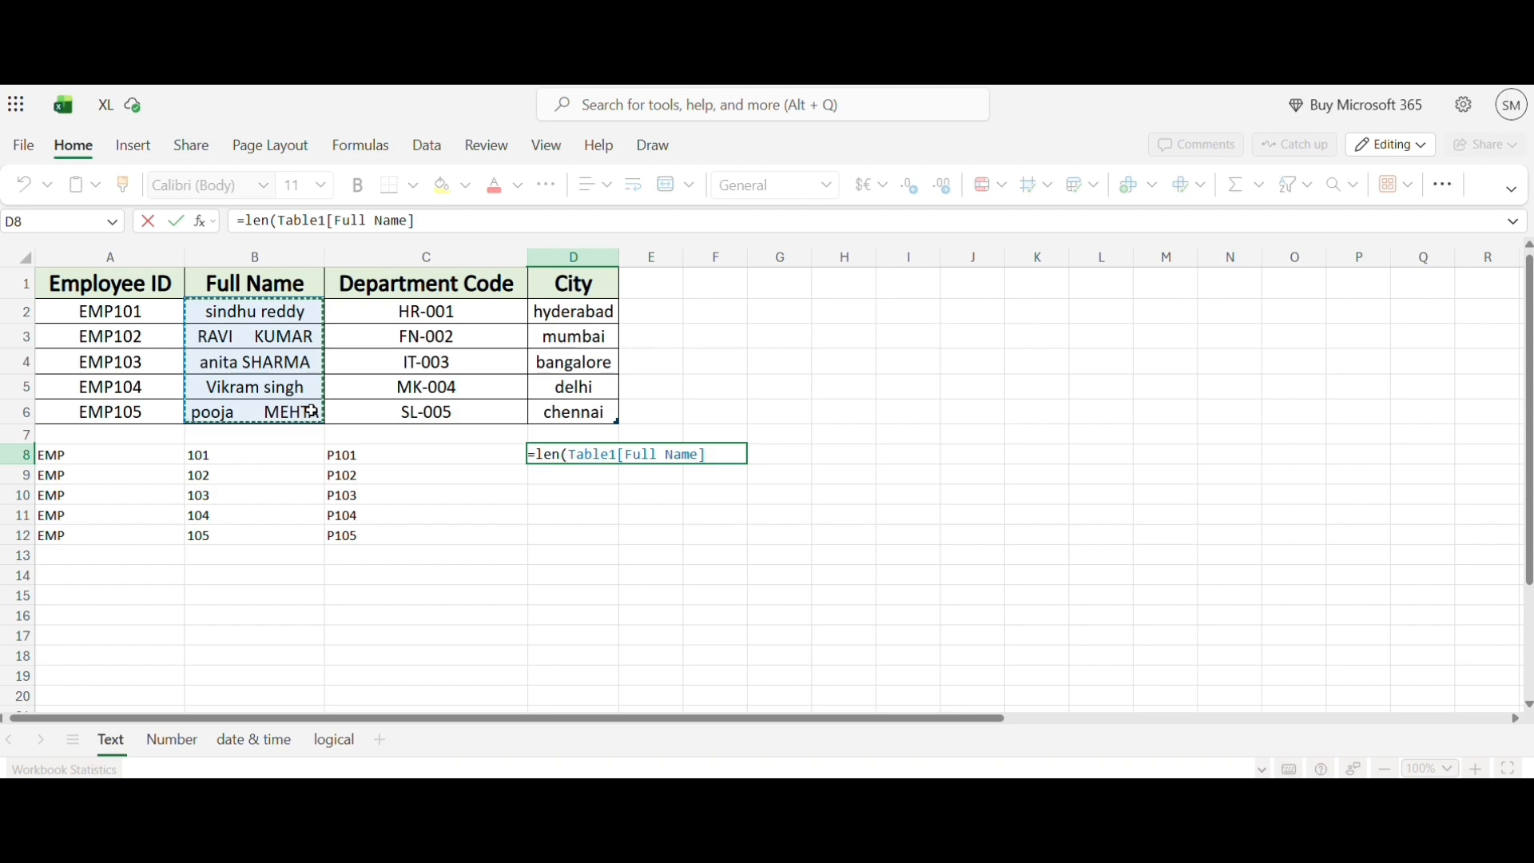
{"action": "type", "text": ")"}
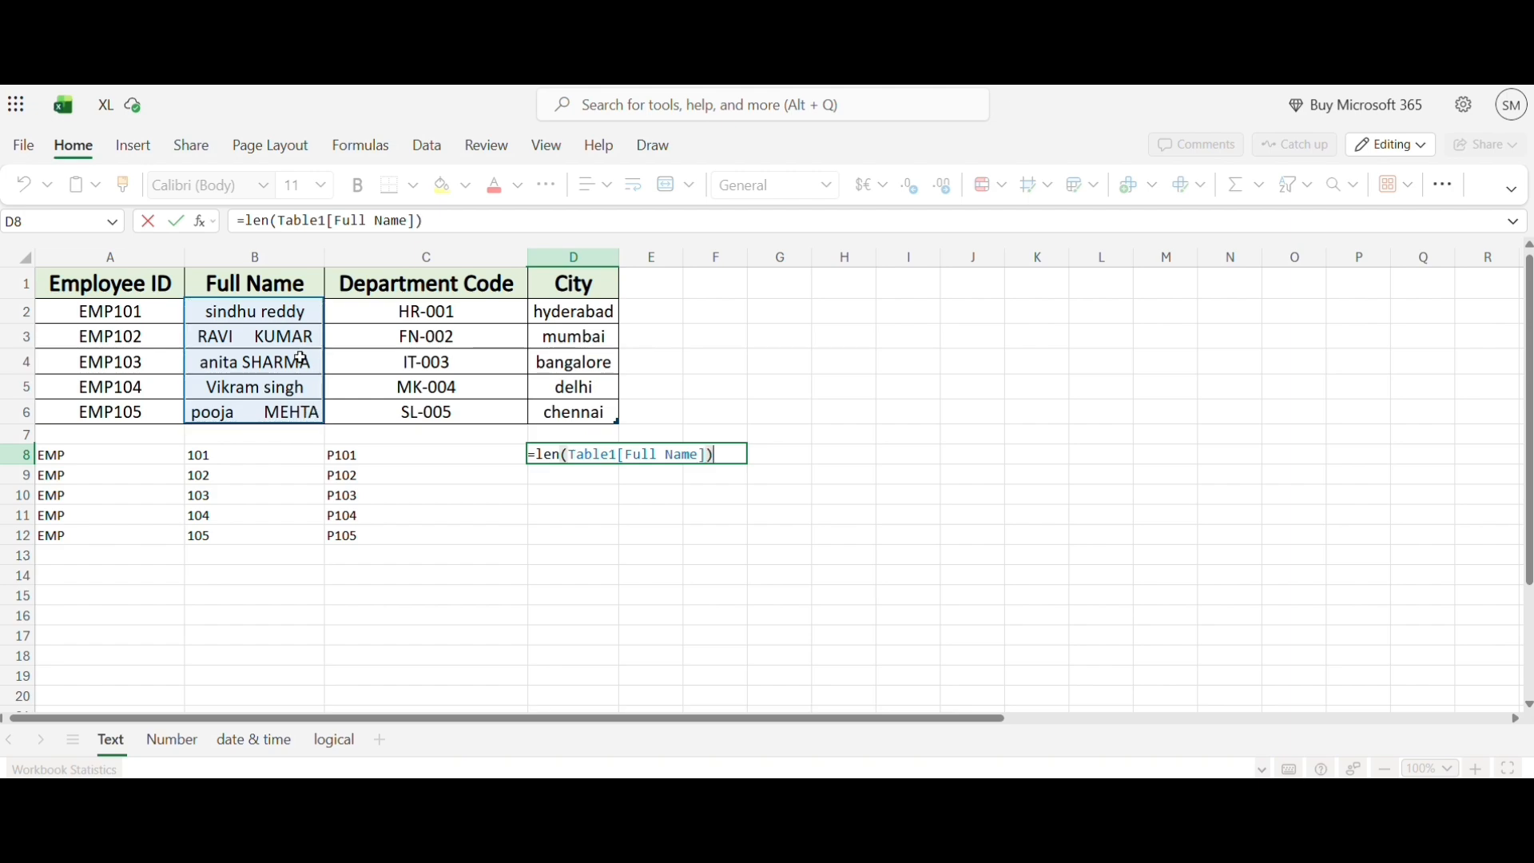
{"action": "key", "text": "Return"}
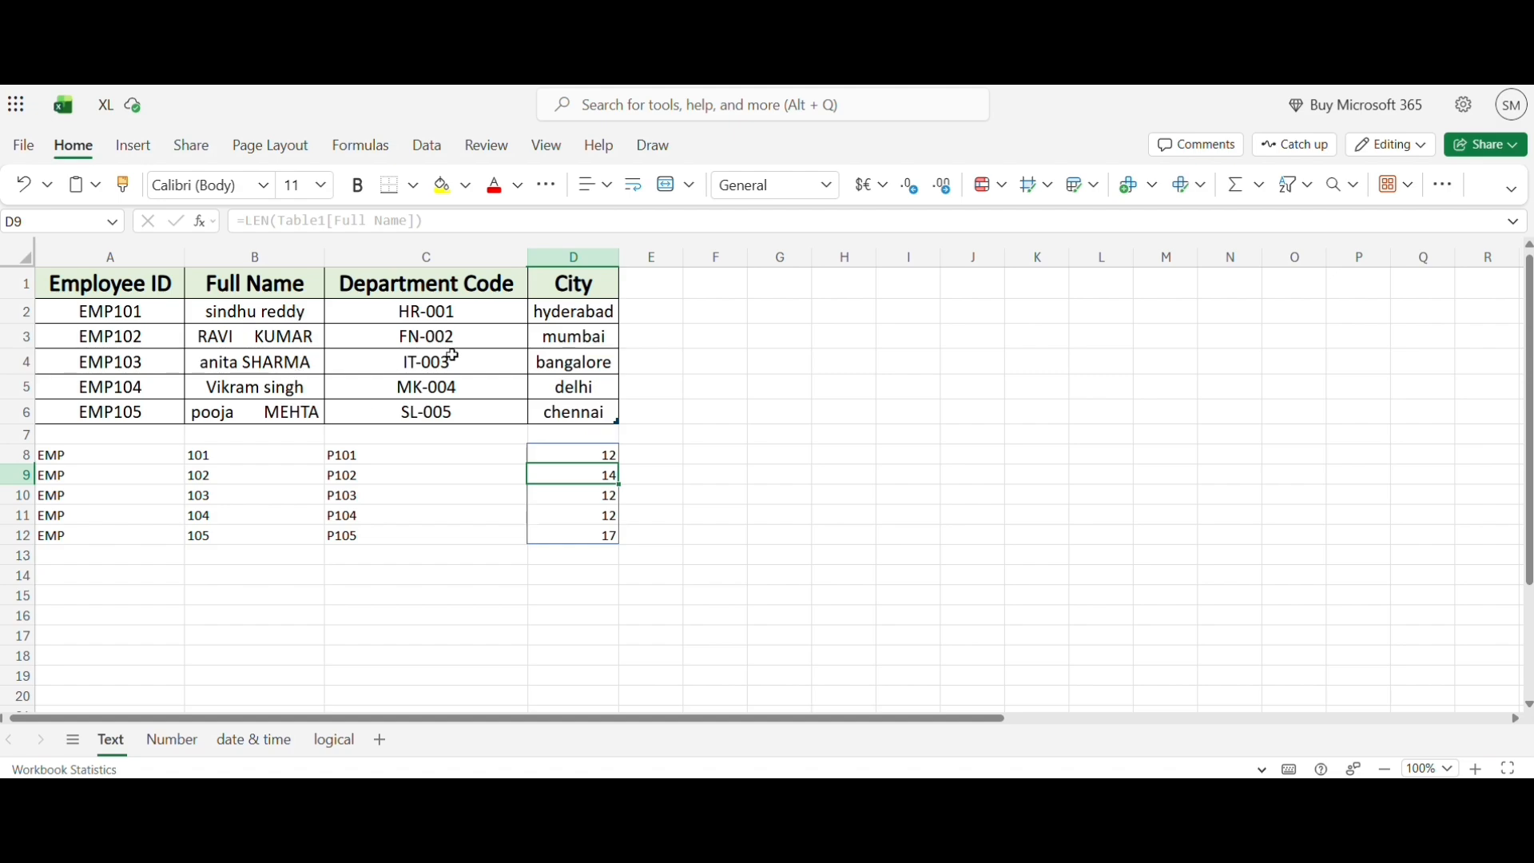
Enter an UPPER formula in E8 that converts the full name in B2 to upper case
{"action": "left_click", "coordinate": [660, 463]}
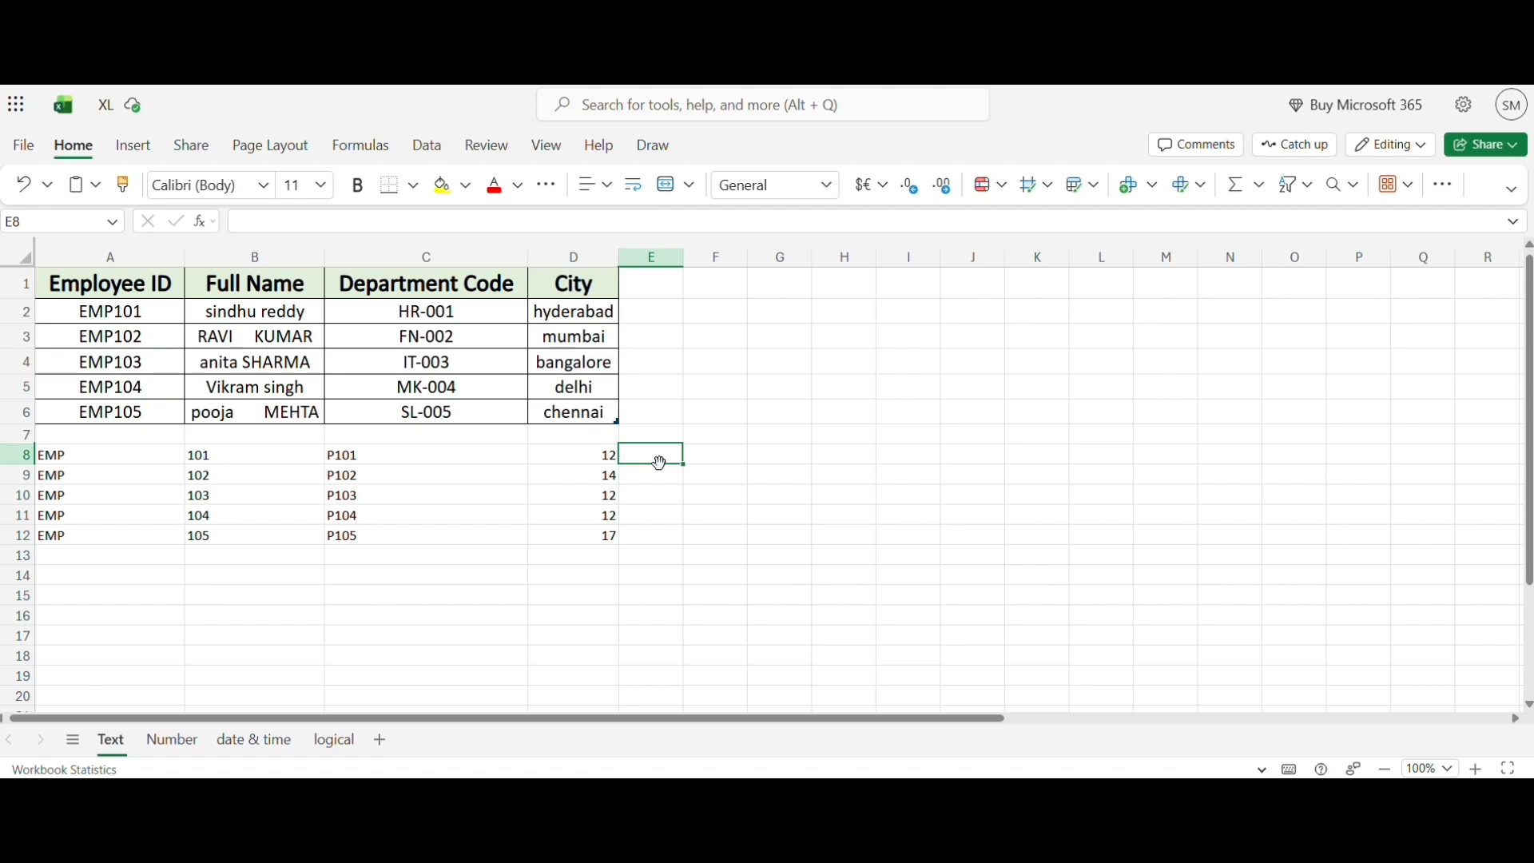
{"action": "left_click", "coordinate": [292, 308]}
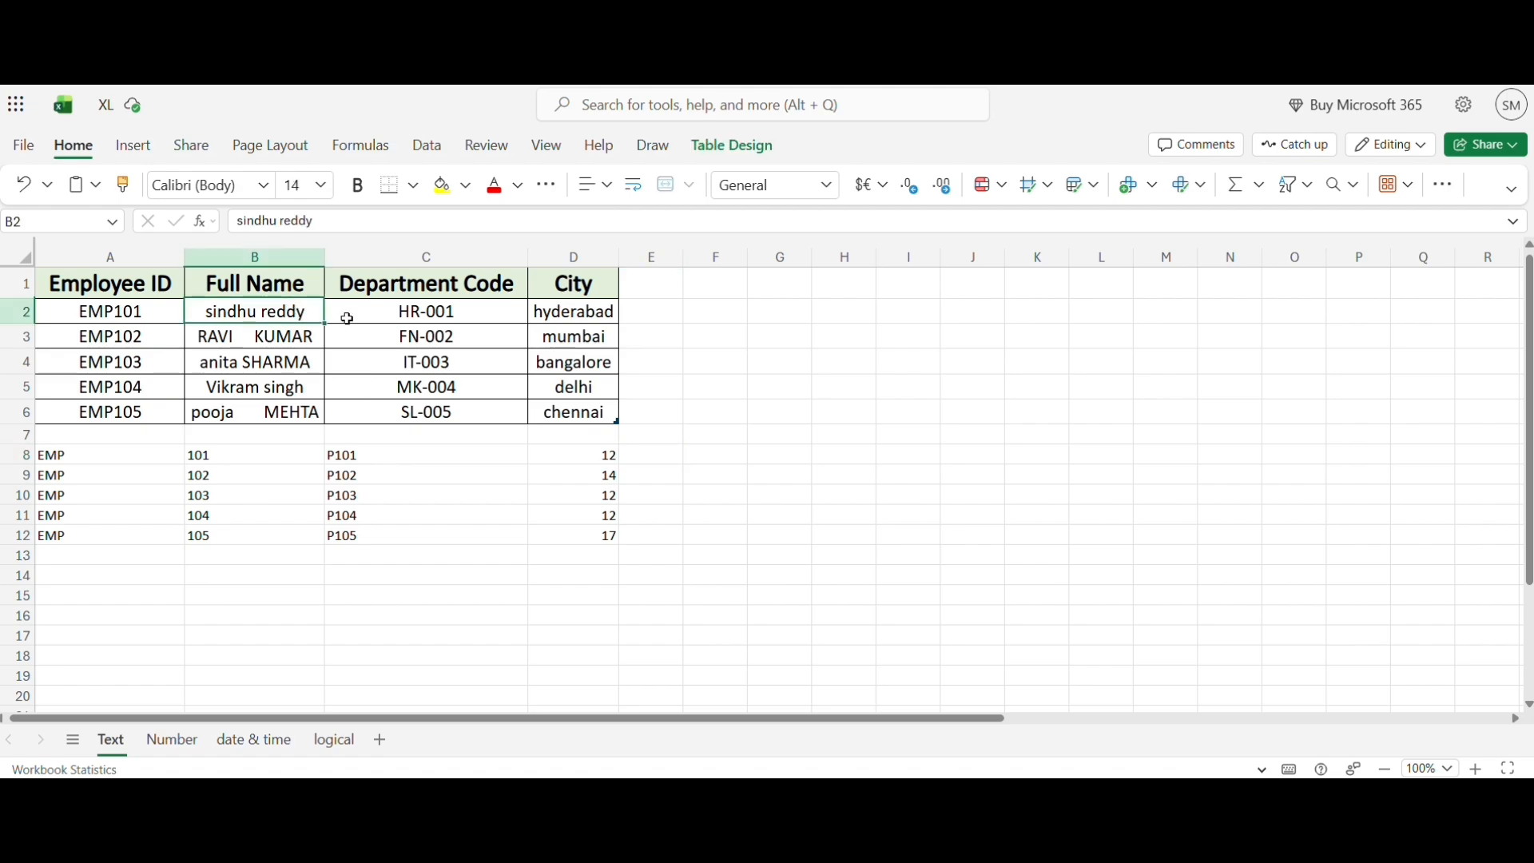
{"action": "left_click", "coordinate": [672, 453]}
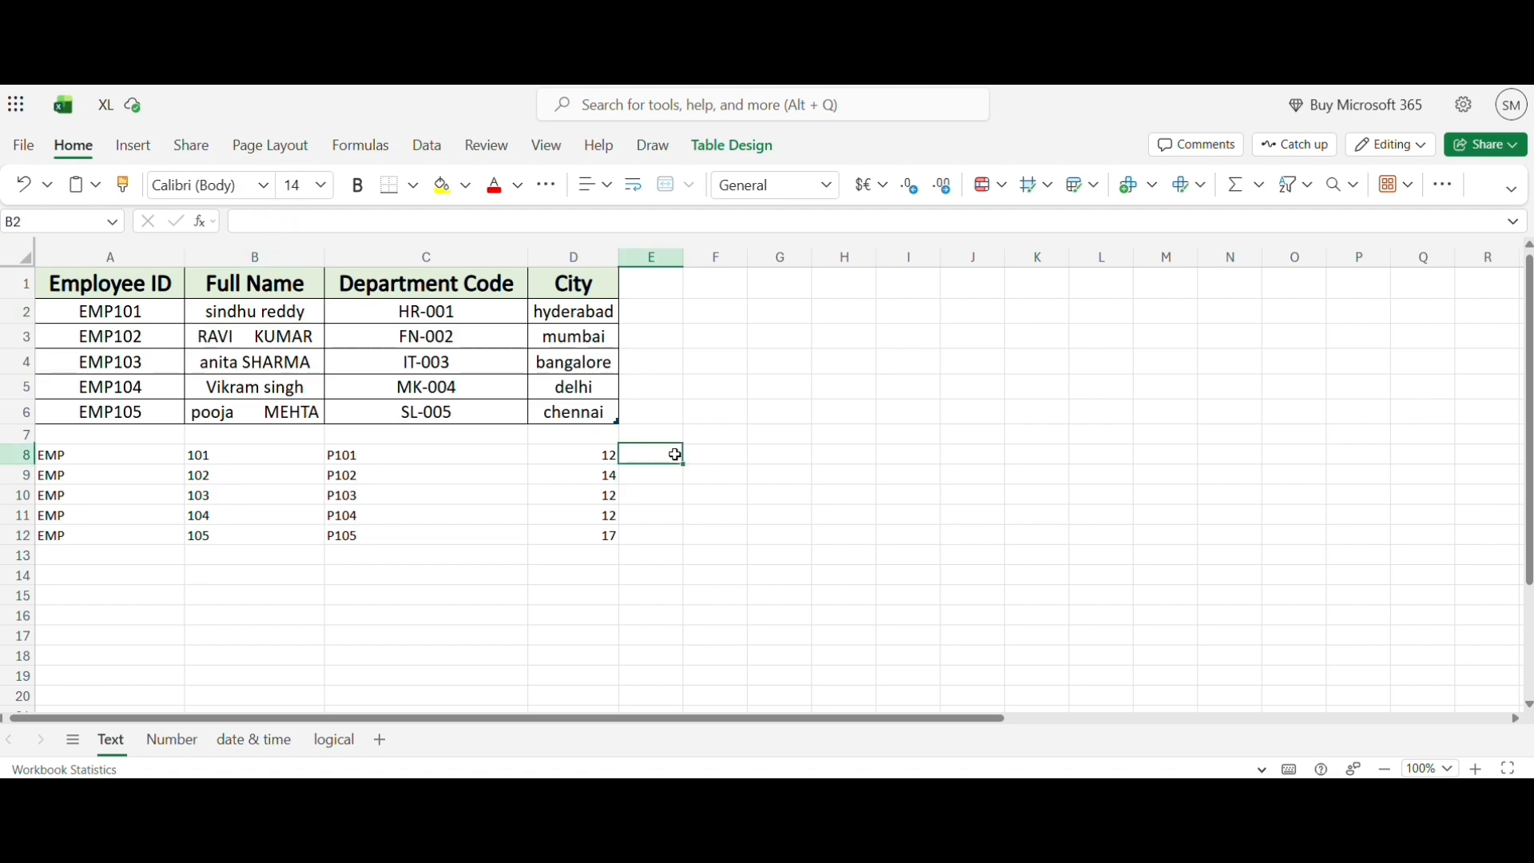
{"action": "type", "text": "=upper("}
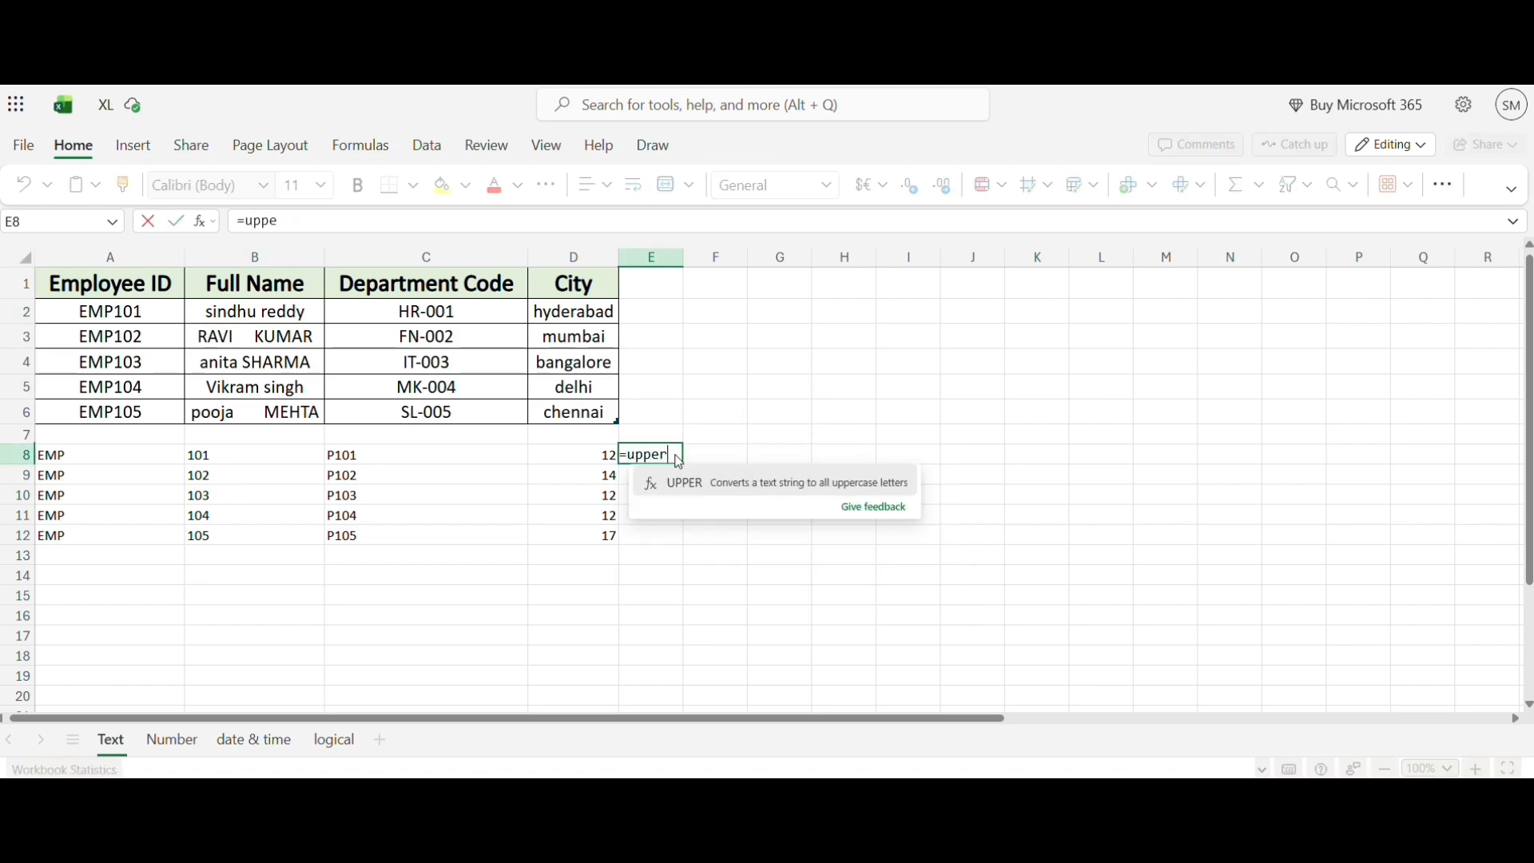
{"action": "left_click", "coordinate": [257, 313]}
{"action": "key", "text": "Return"}
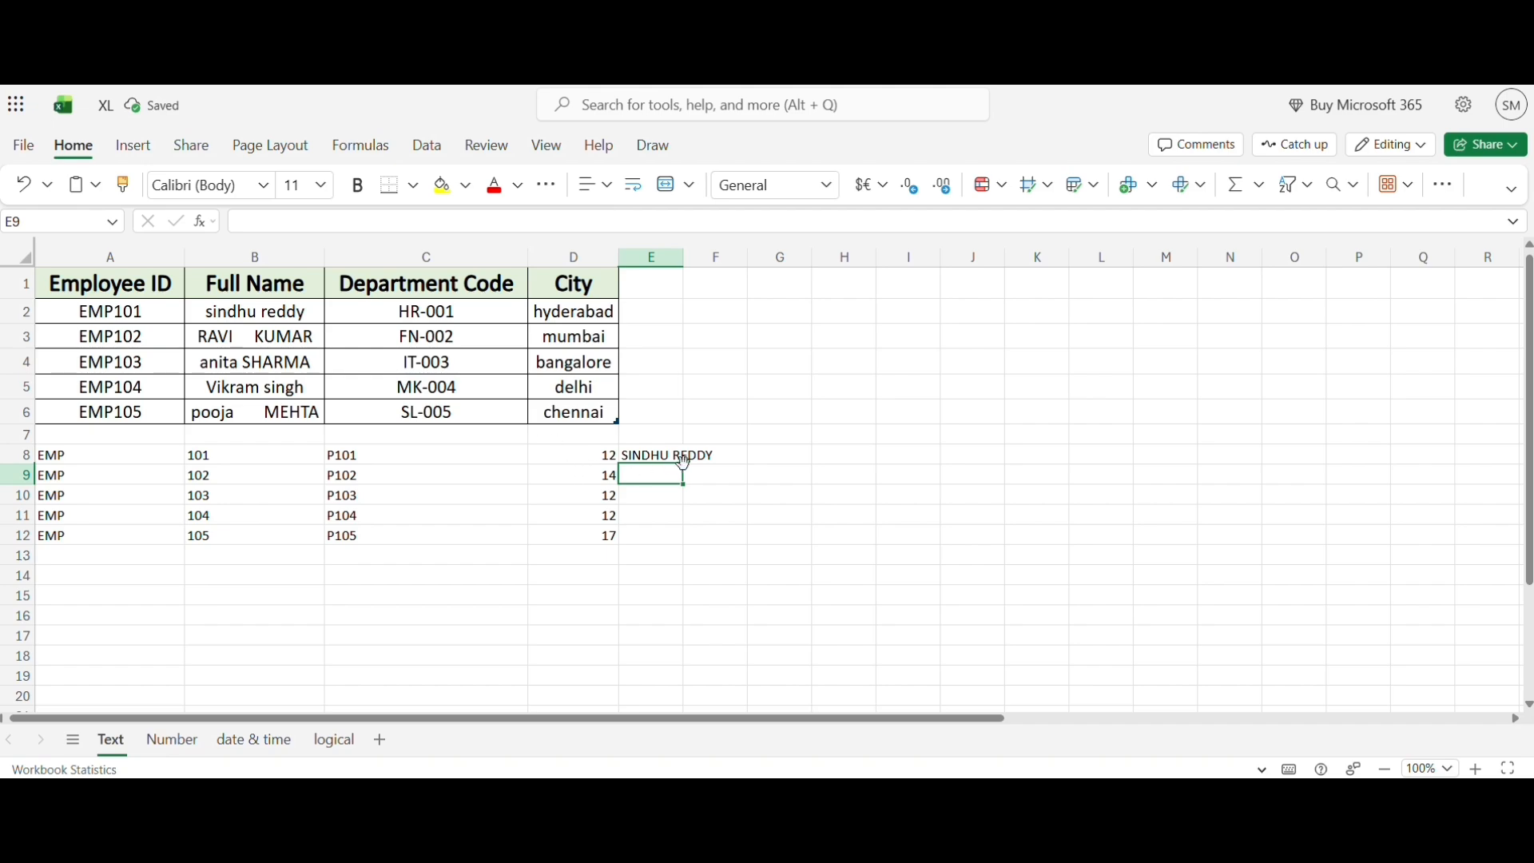
Enter a LOWER formula in E9 that converts the full name in B5 to lower case
{"action": "left_click", "coordinate": [255, 339]}
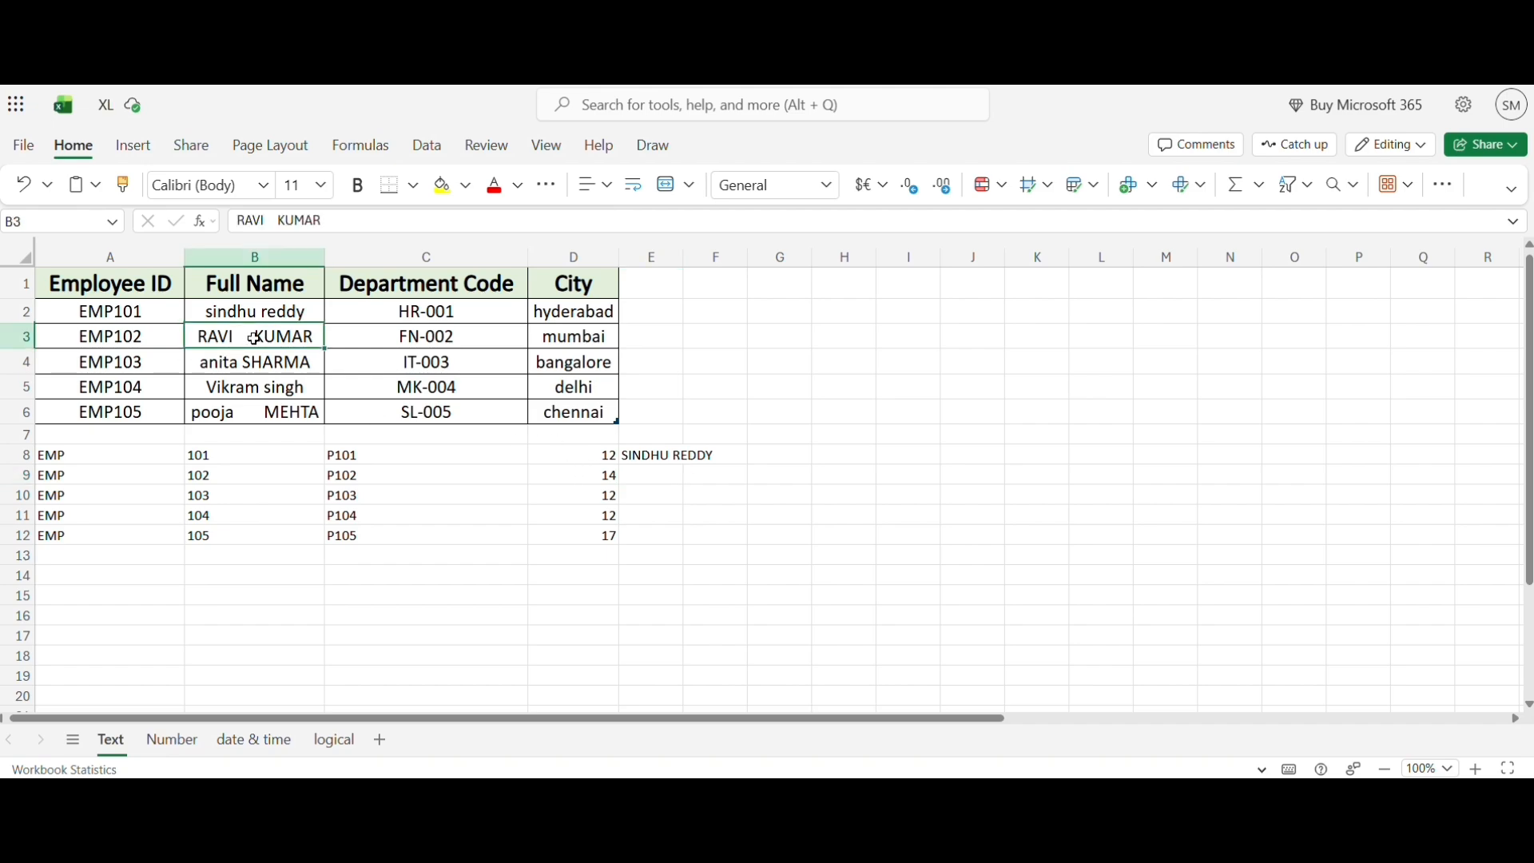
{"action": "left_click", "coordinate": [258, 395]}
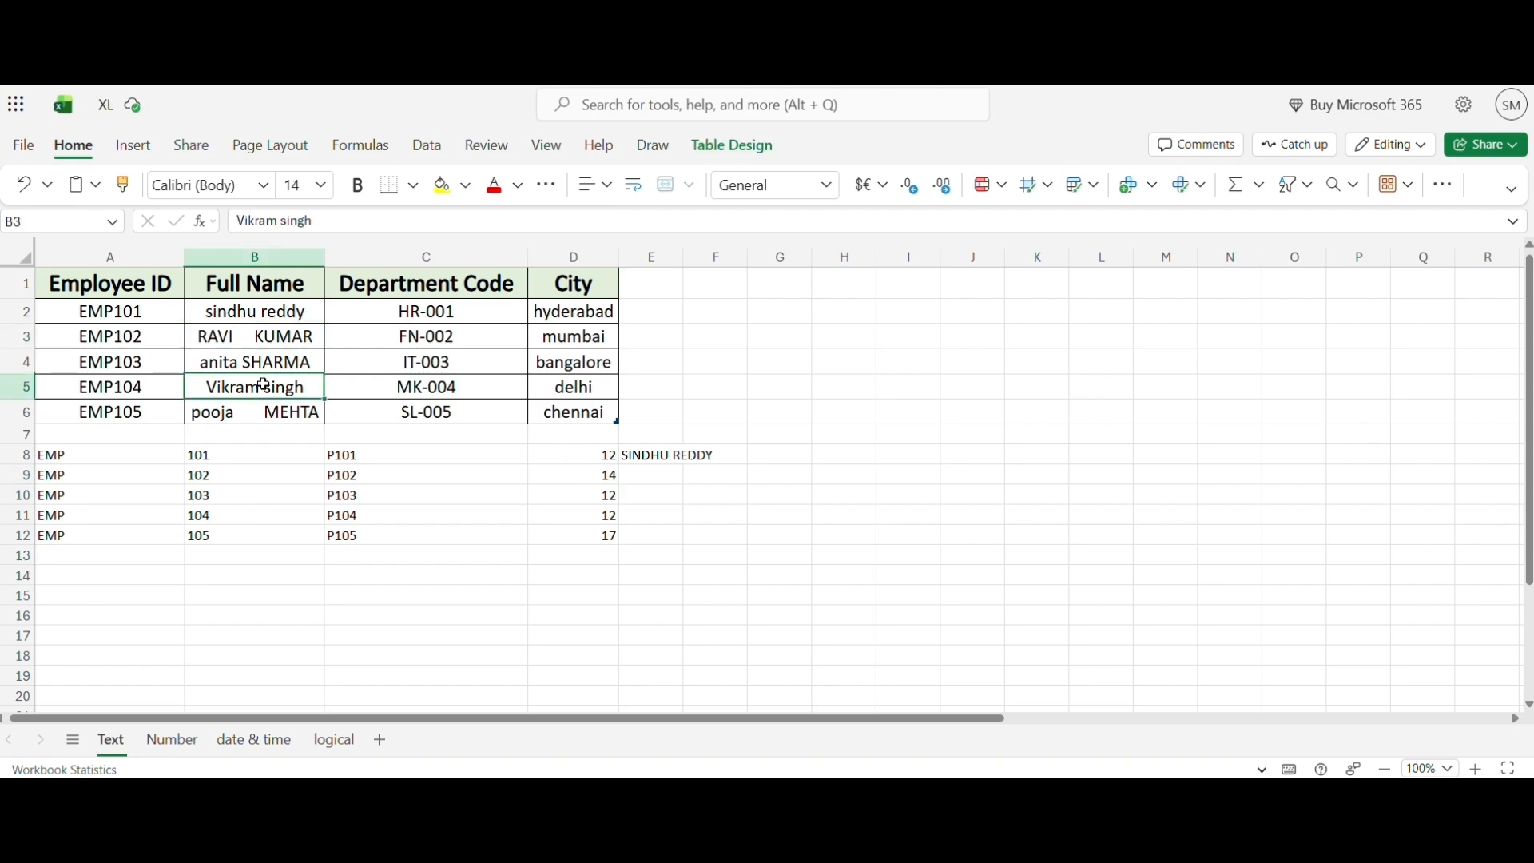
{"action": "left_click", "coordinate": [643, 471]}
{"action": "type", "text": "=l"}
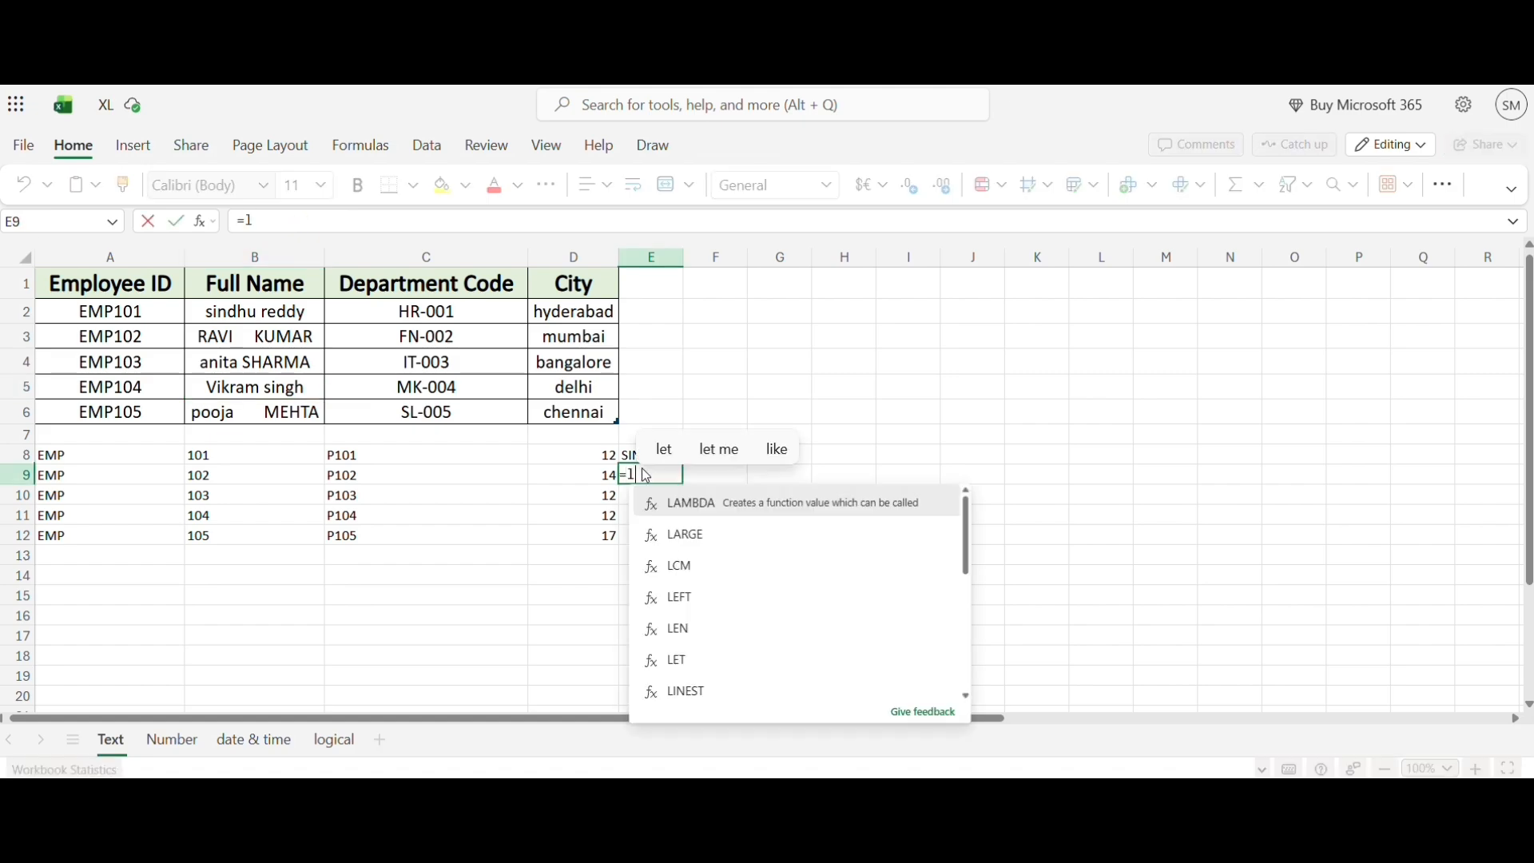
{"action": "type", "text": "ower("}
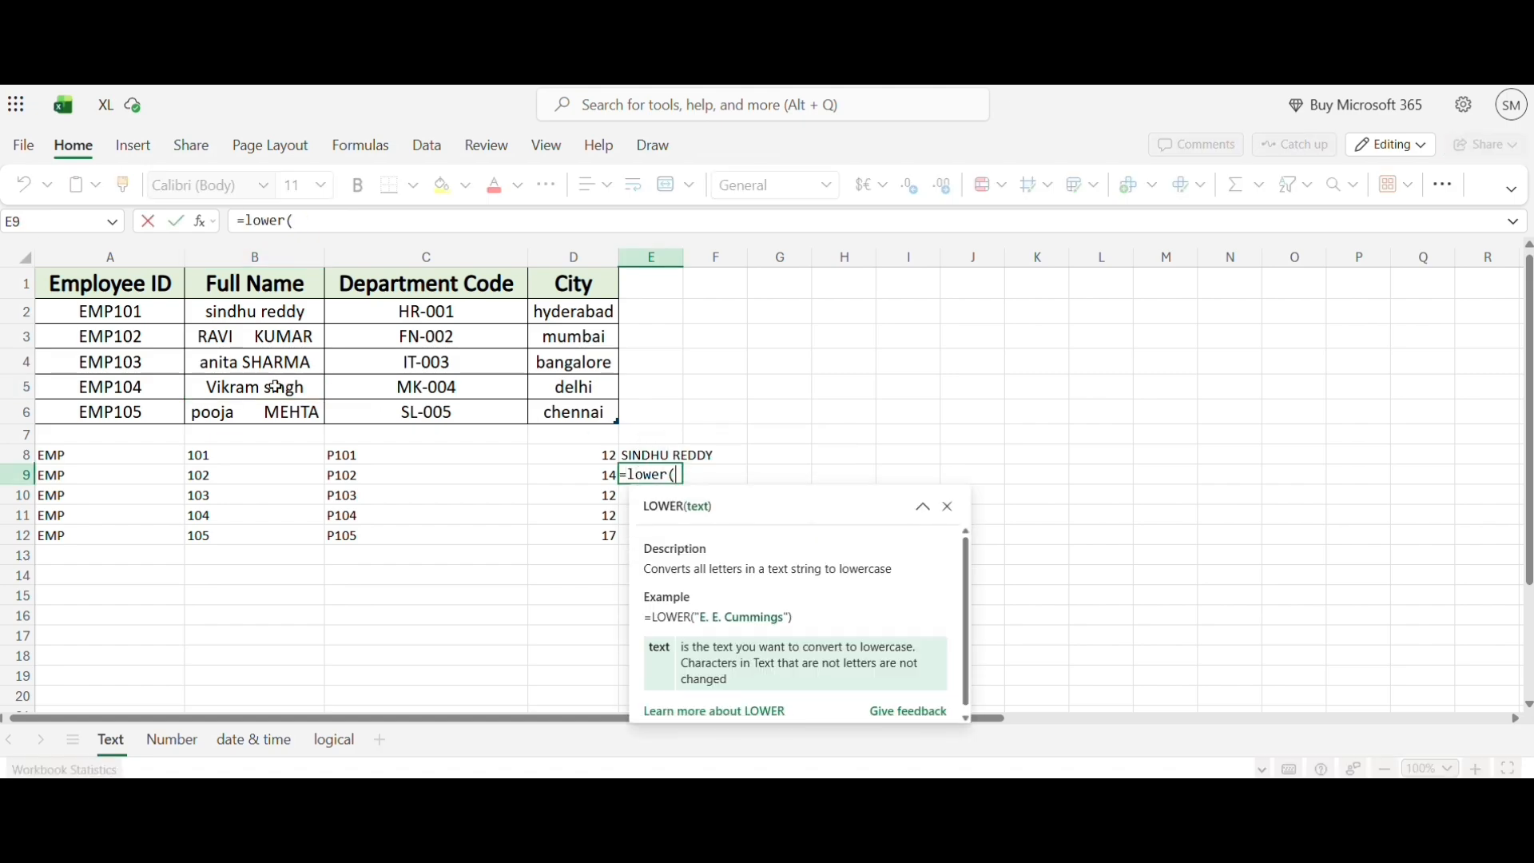
{"action": "left_click", "coordinate": [276, 387]}
{"action": "key", "text": "Return"}
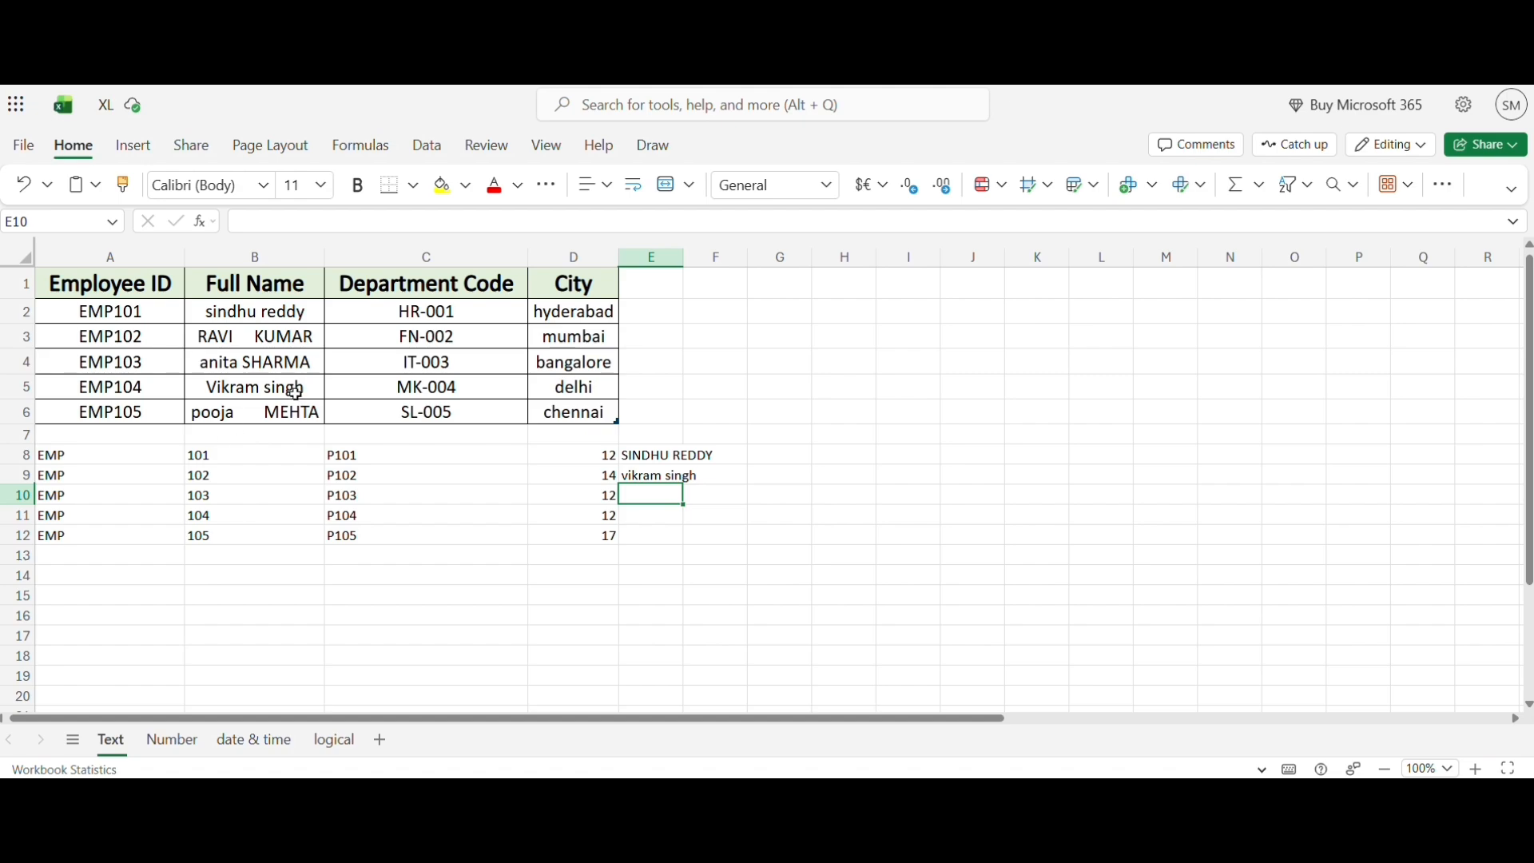
Enter a PROPER formula in E10 that capitalizes each word of the full name in B2
{"action": "type", "text": "=pr"}
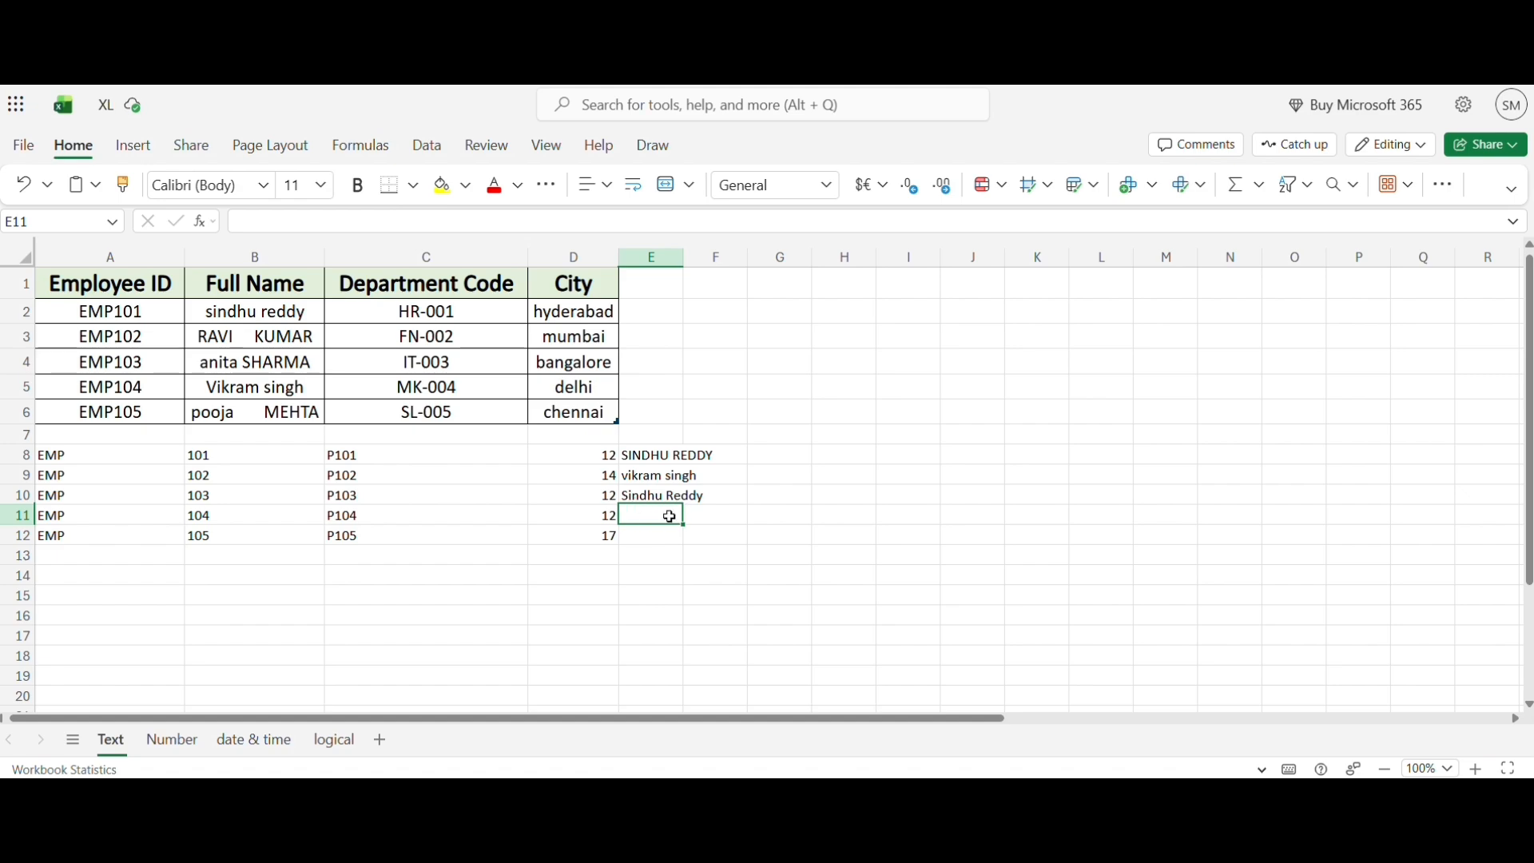
Enter a TRIM formula in E11 that removes the extra spaces from the full name in B3
{"action": "type", "text": "=tri"}
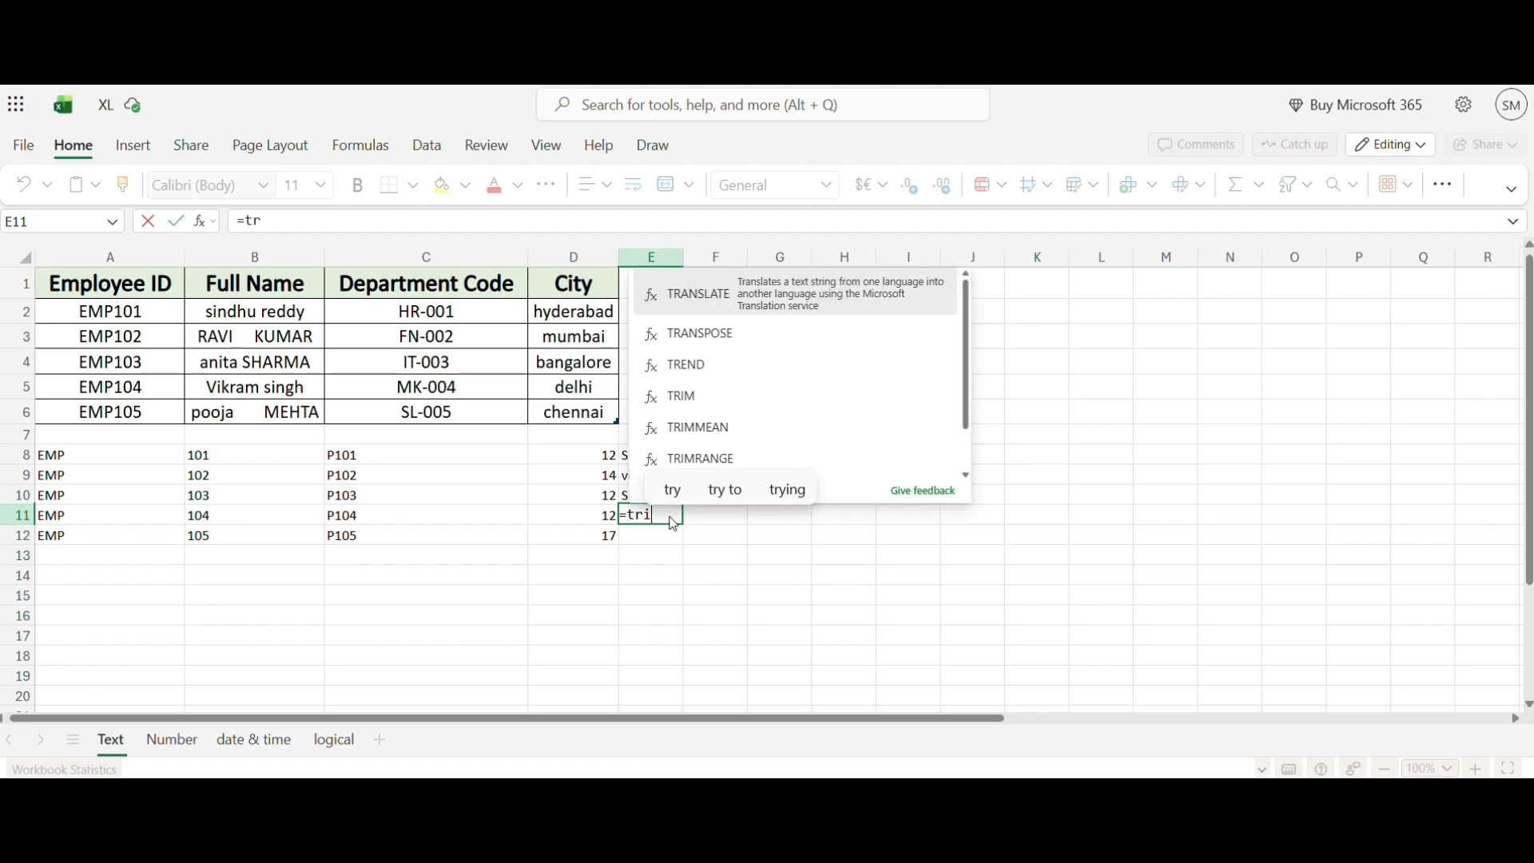
{"action": "type", "text": "m("}
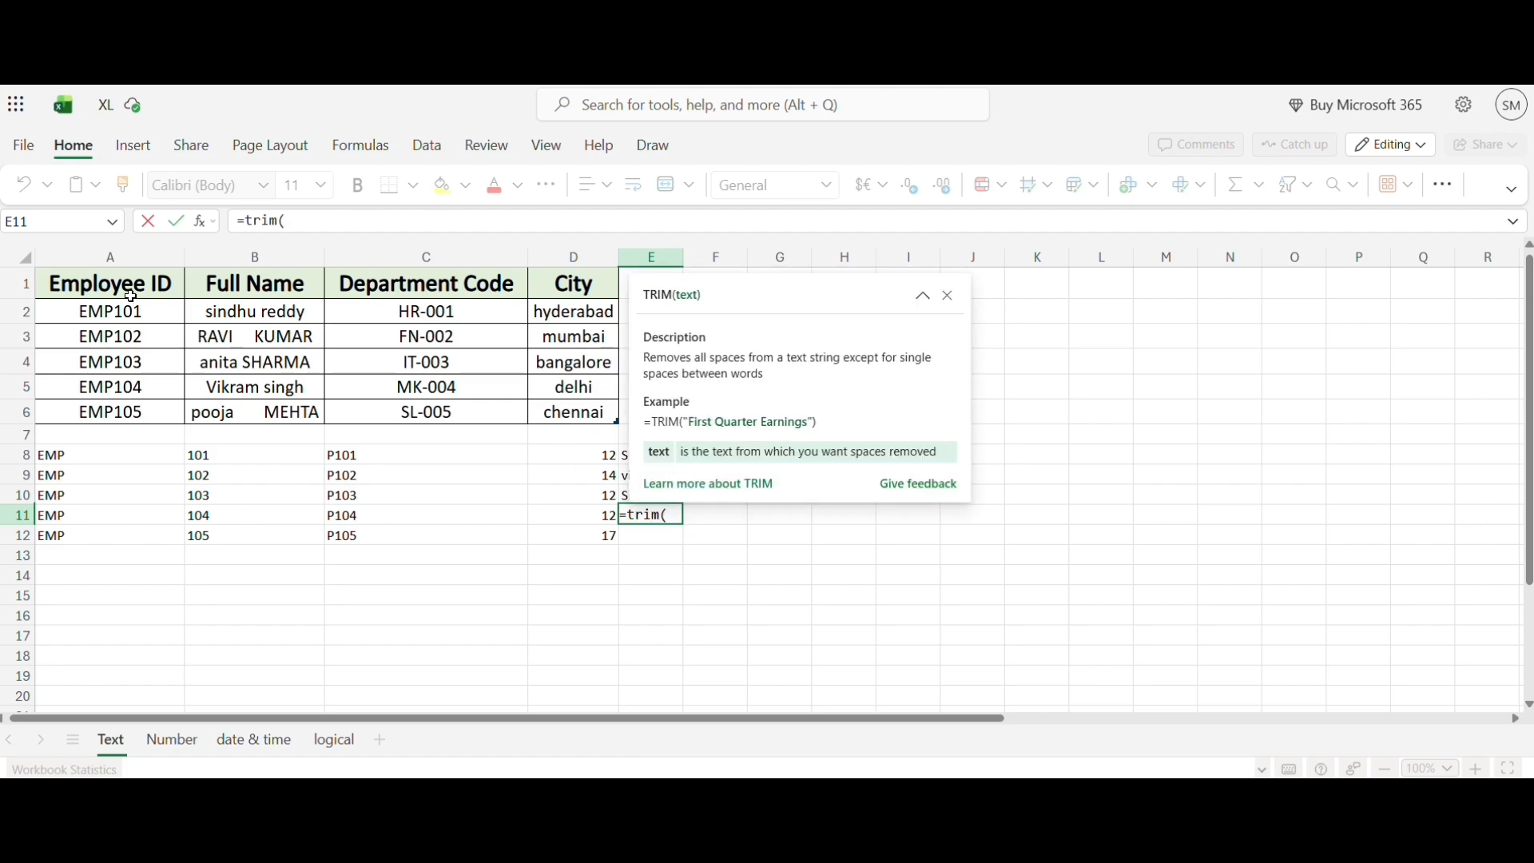
{"action": "left_click", "coordinate": [261, 335]}
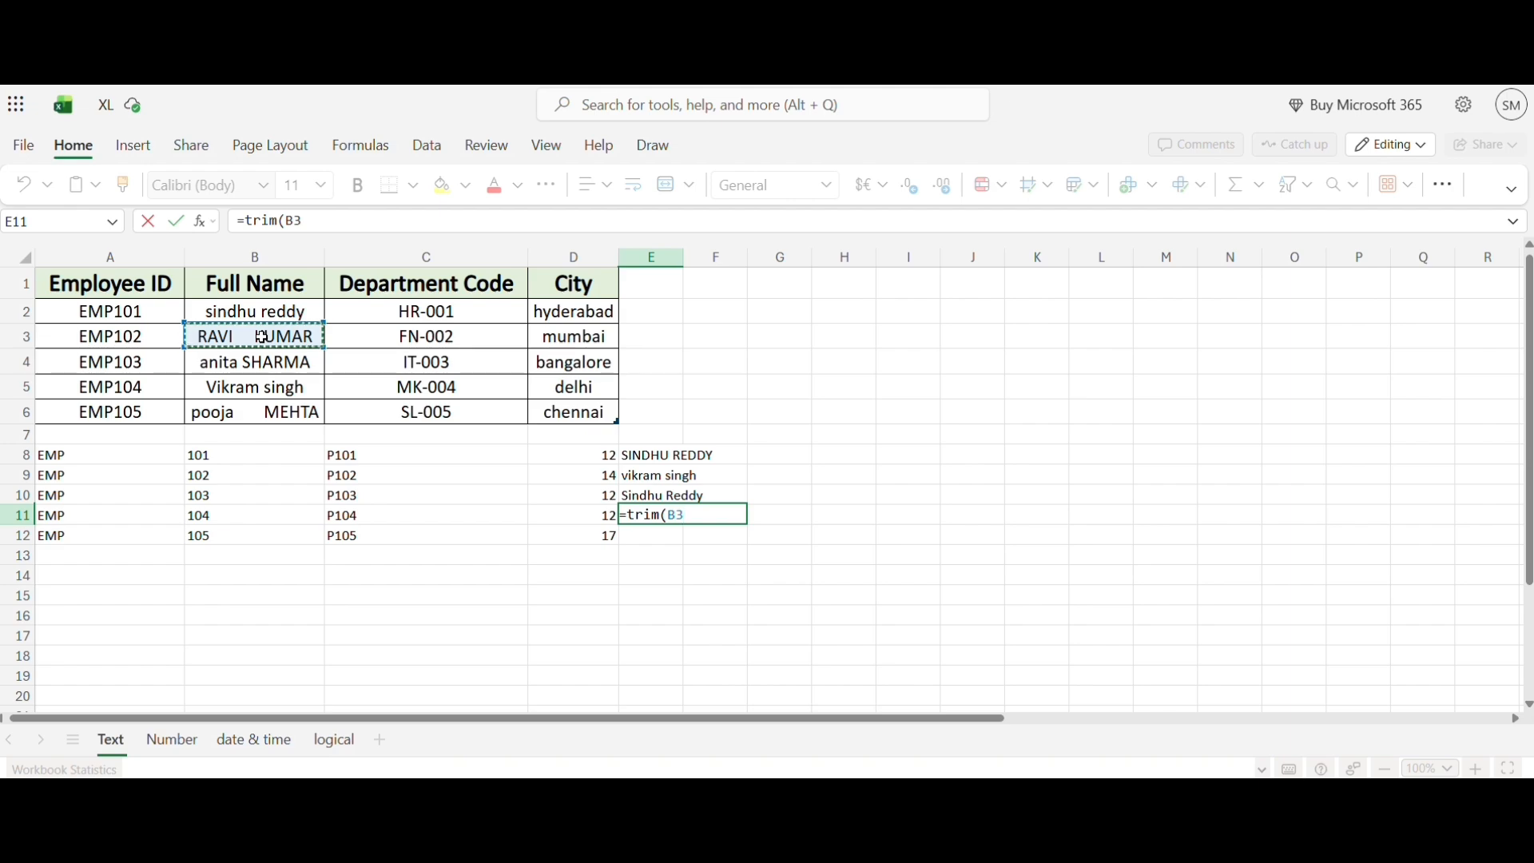
{"action": "type", "text": ")"}
{"action": "key", "text": "Return"}
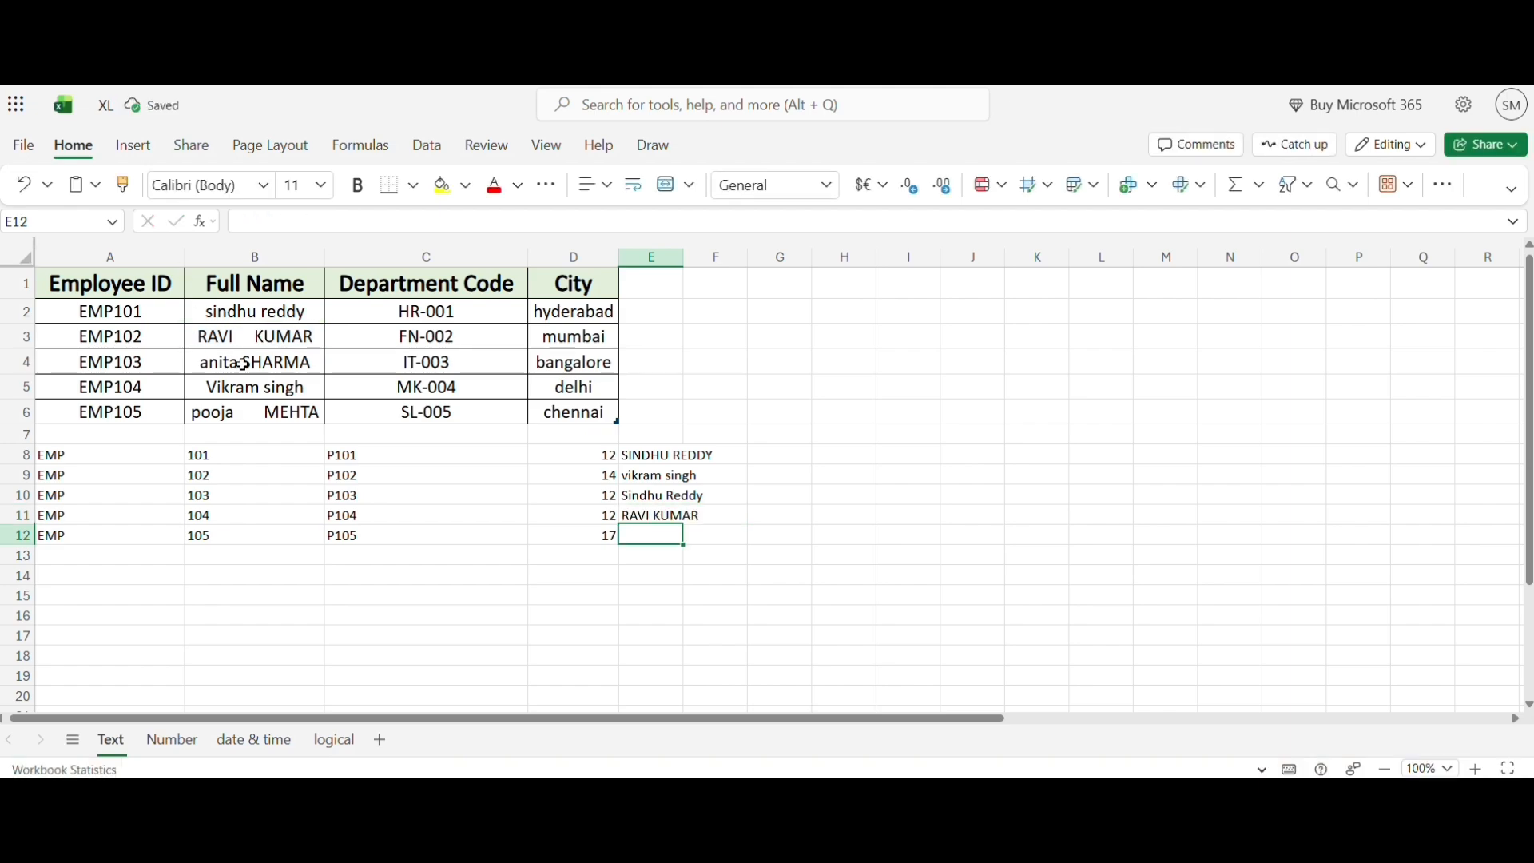
Enter a TRIM formula in E12 that removes the extra spaces from the full name in B6
{"action": "left_click", "coordinate": [242, 410]}
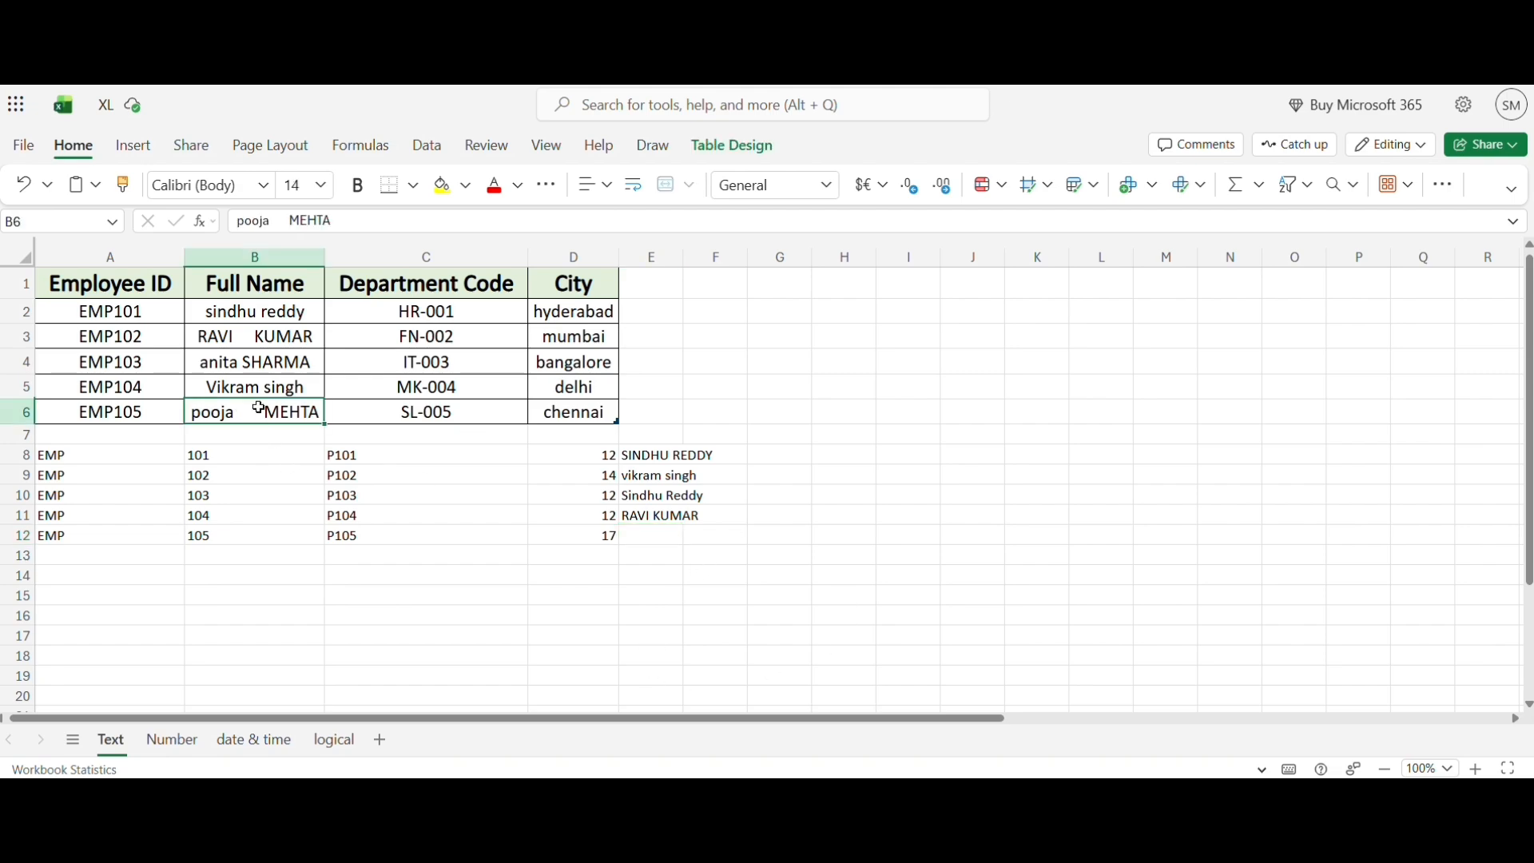
{"action": "left_click", "coordinate": [639, 531]}
{"action": "type", "text": "="}
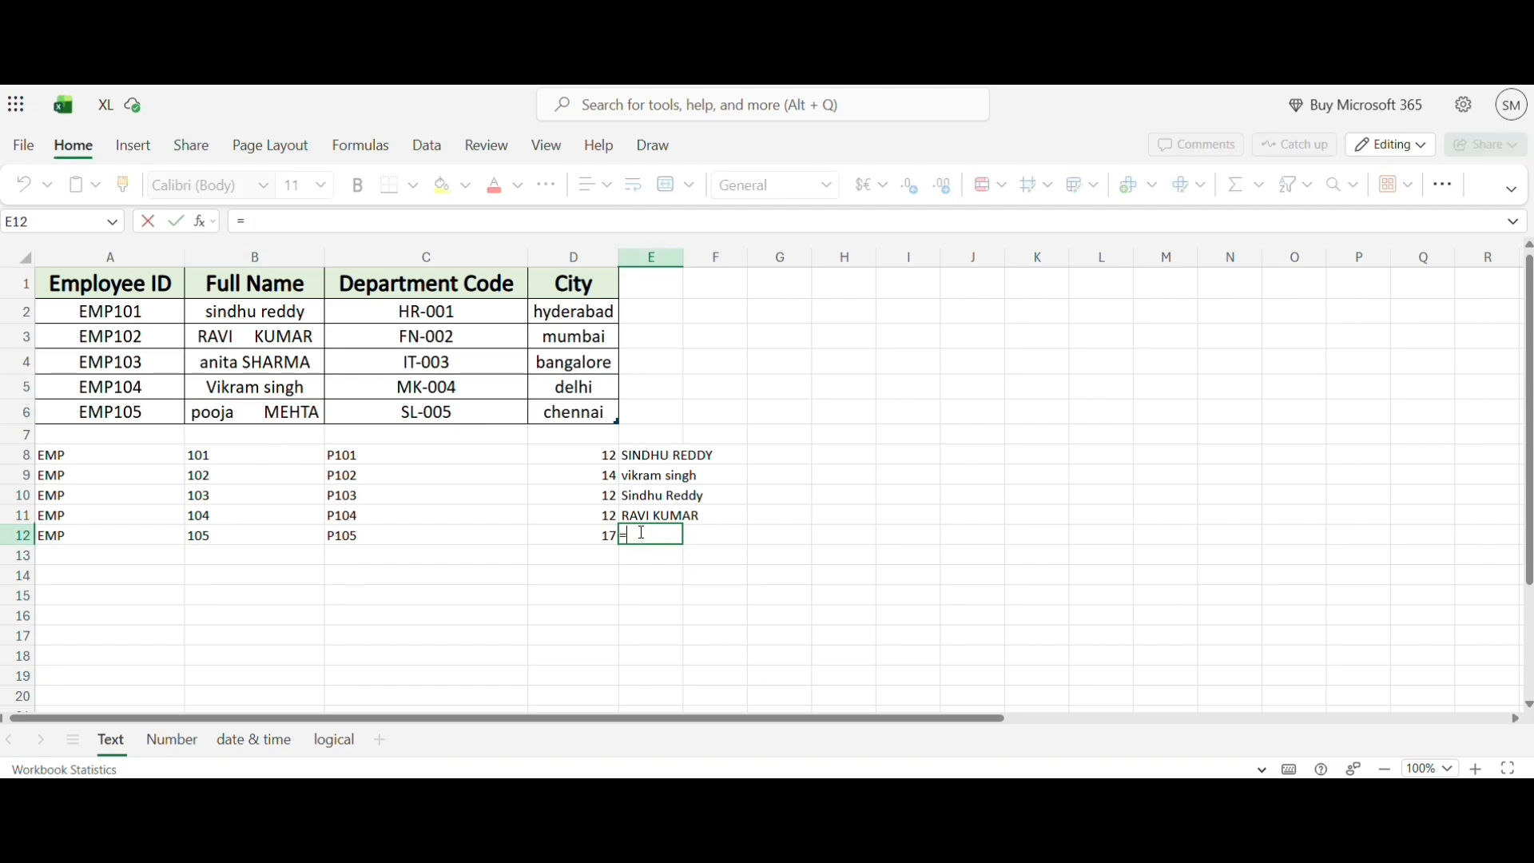
{"action": "type", "text": "trim(b6)"}
{"action": "key", "text": "Return"}
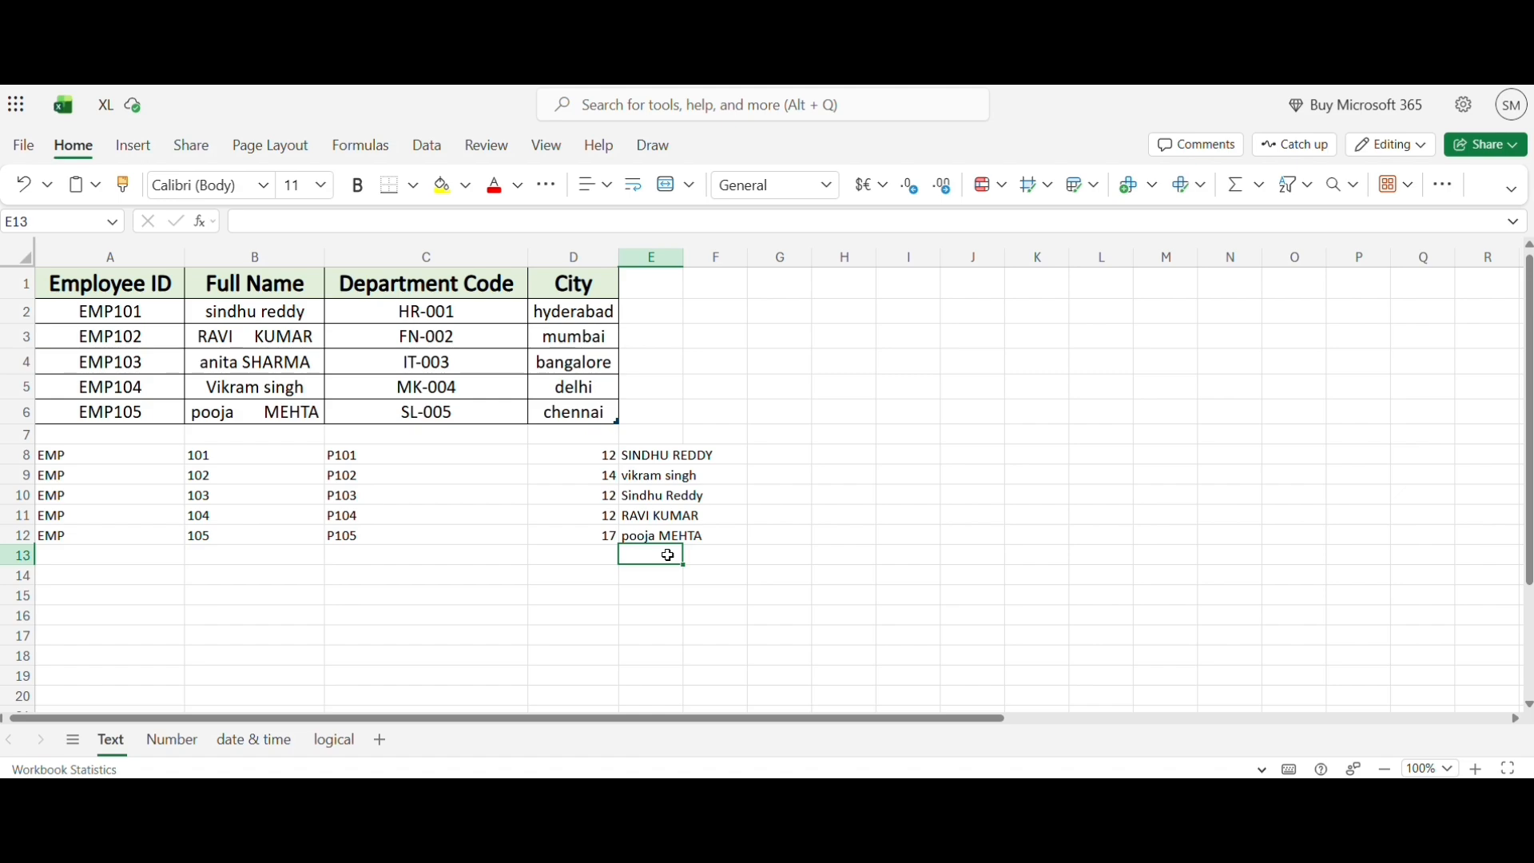
Enter a CONCAT formula in E13 that joins the cells B5:D5 into one text string
{"action": "type", "text": "=concat("}
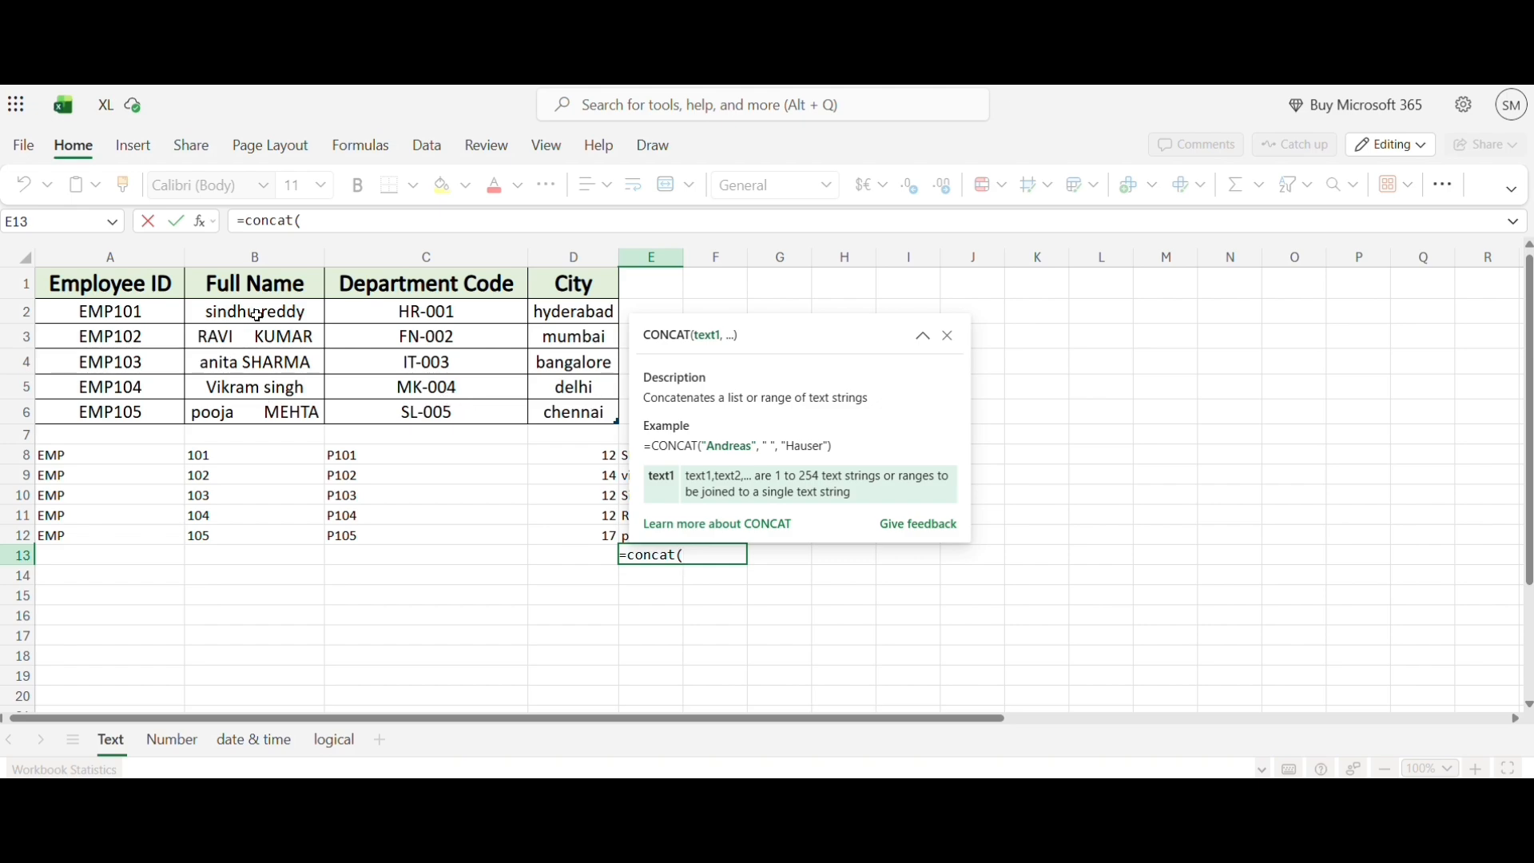
{"action": "left_click_drag", "start_coordinate": [256, 387], "coordinate": [567, 386]}
{"action": "type", "text": ")"}
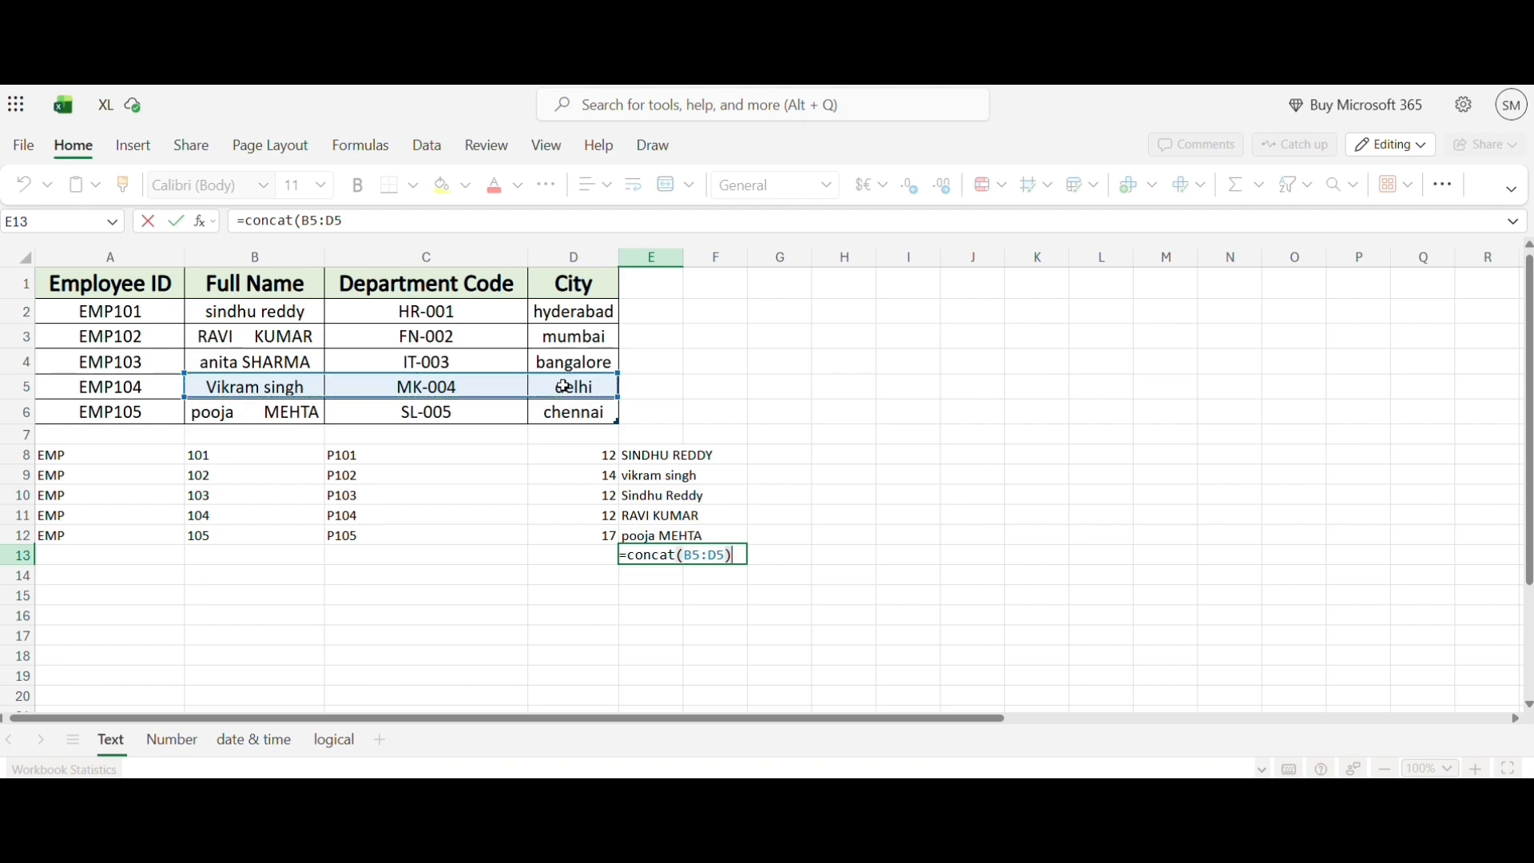
{"action": "key", "text": "Return"}
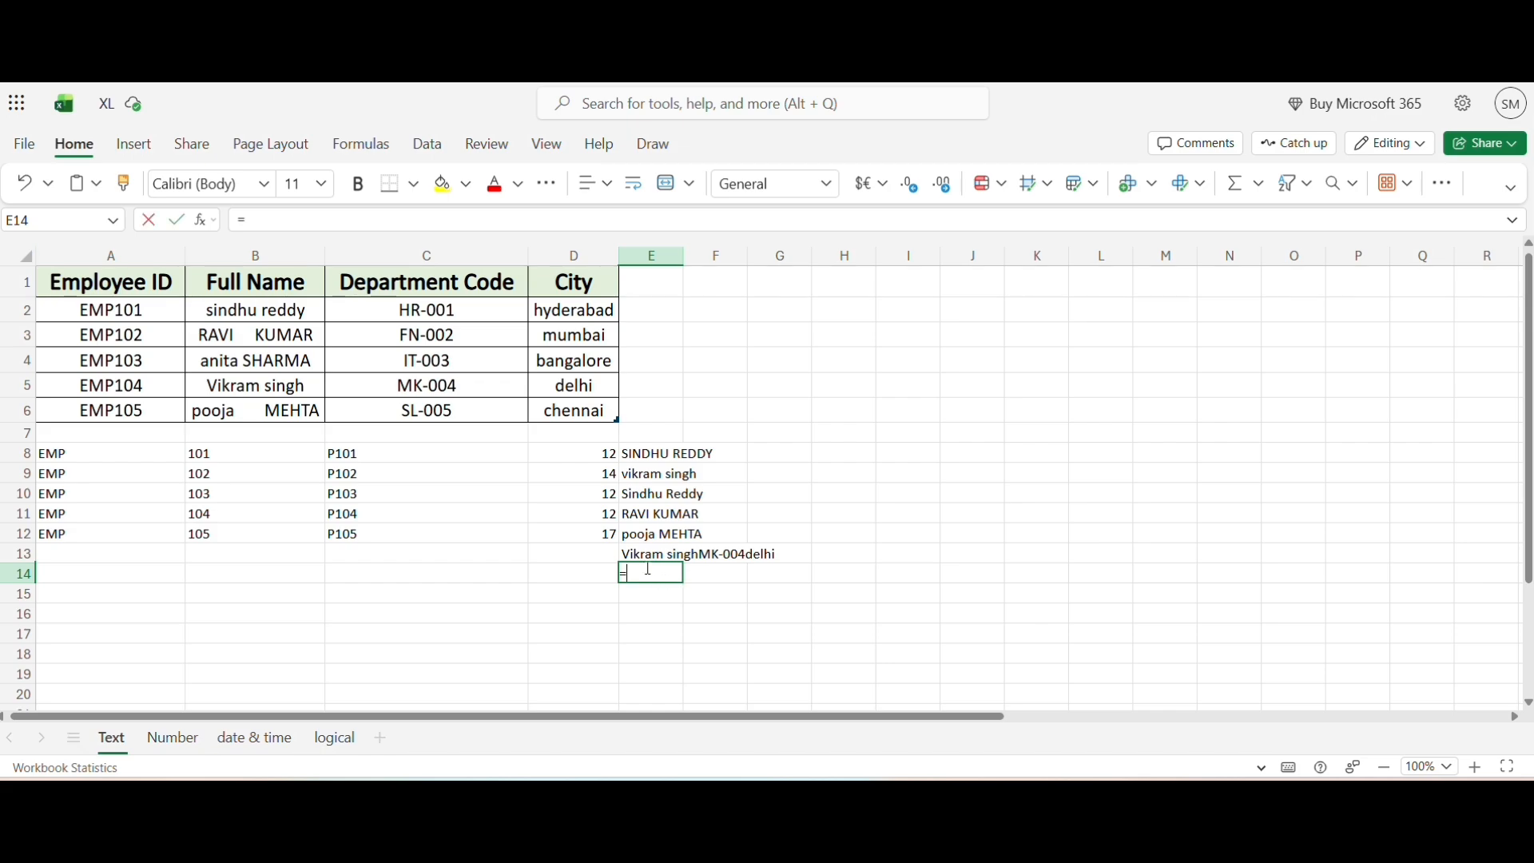
Enter a TEXTJOIN formula in E14 that joins B5:D5 with a comma delimiter and ignore_empty set to FALSE
{"action": "type", "text": "=textjoin("}
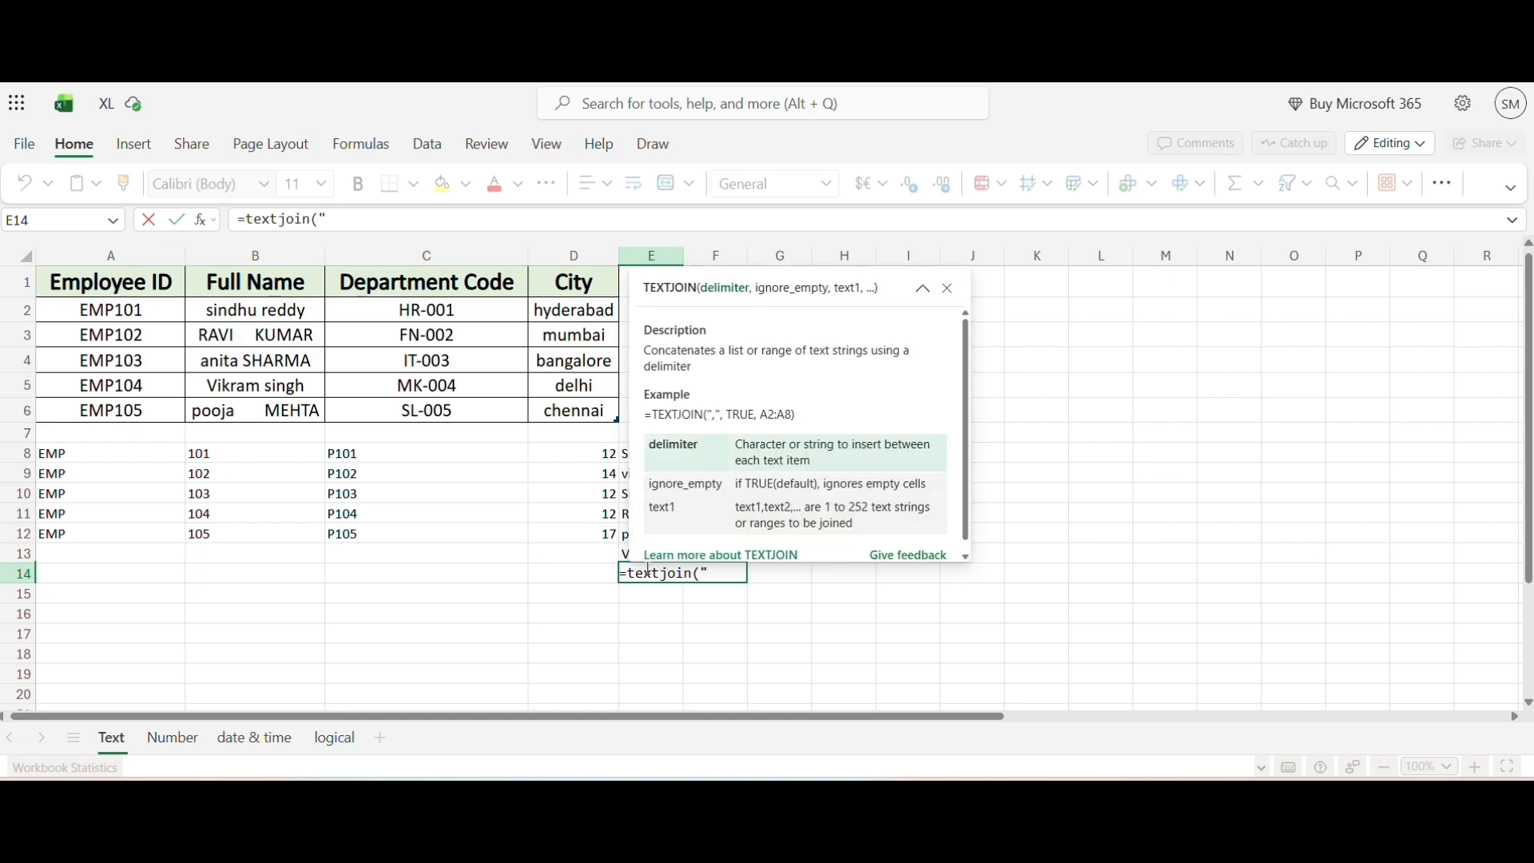
{"action": "type", "text": "\"\",\","}
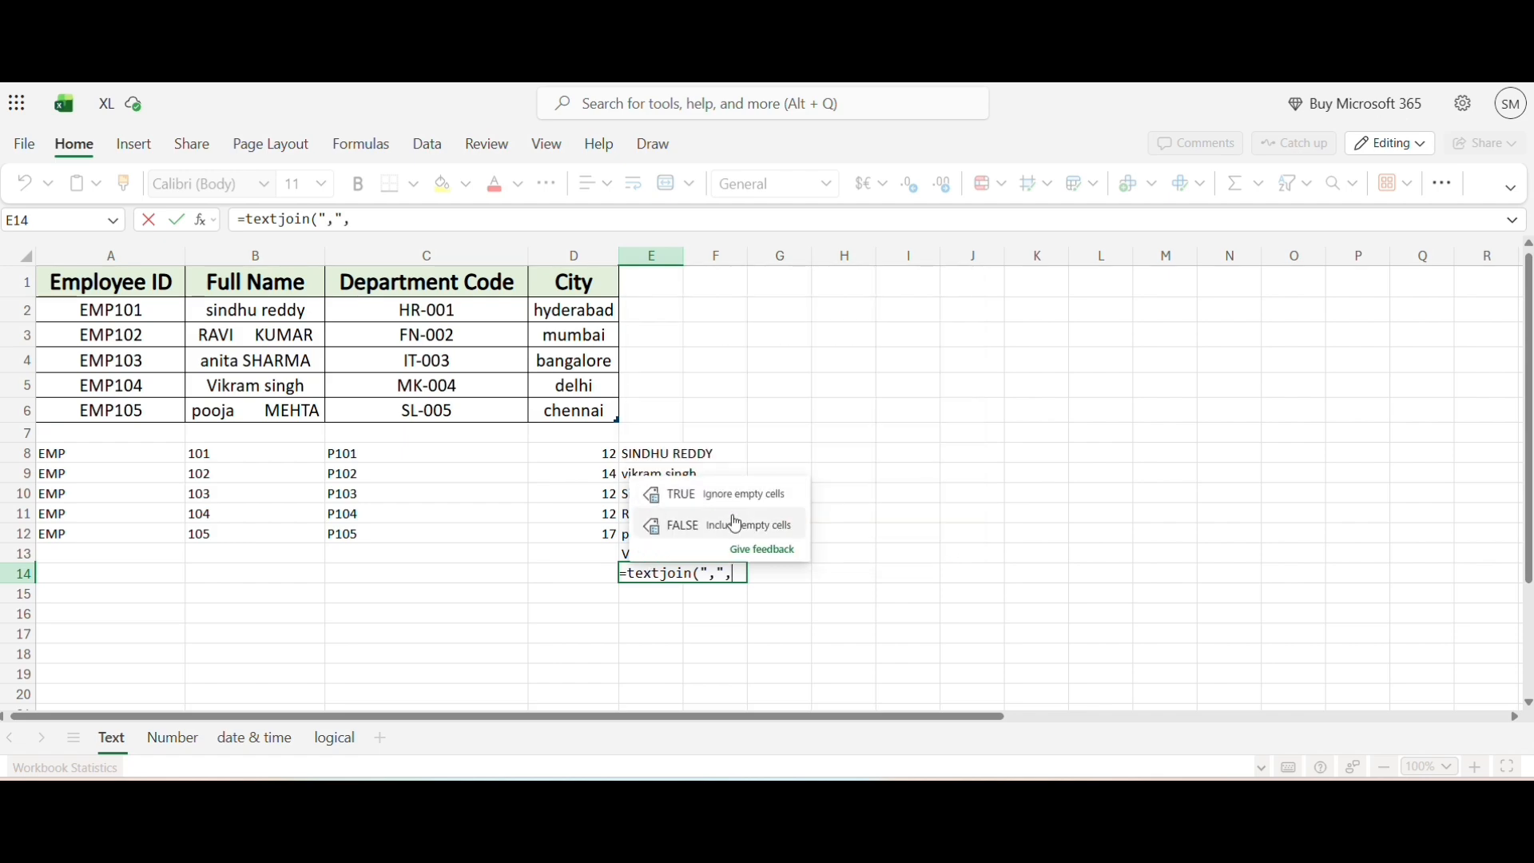
{"action": "left_click", "coordinate": [733, 527]}
{"action": "type", "text": ","}
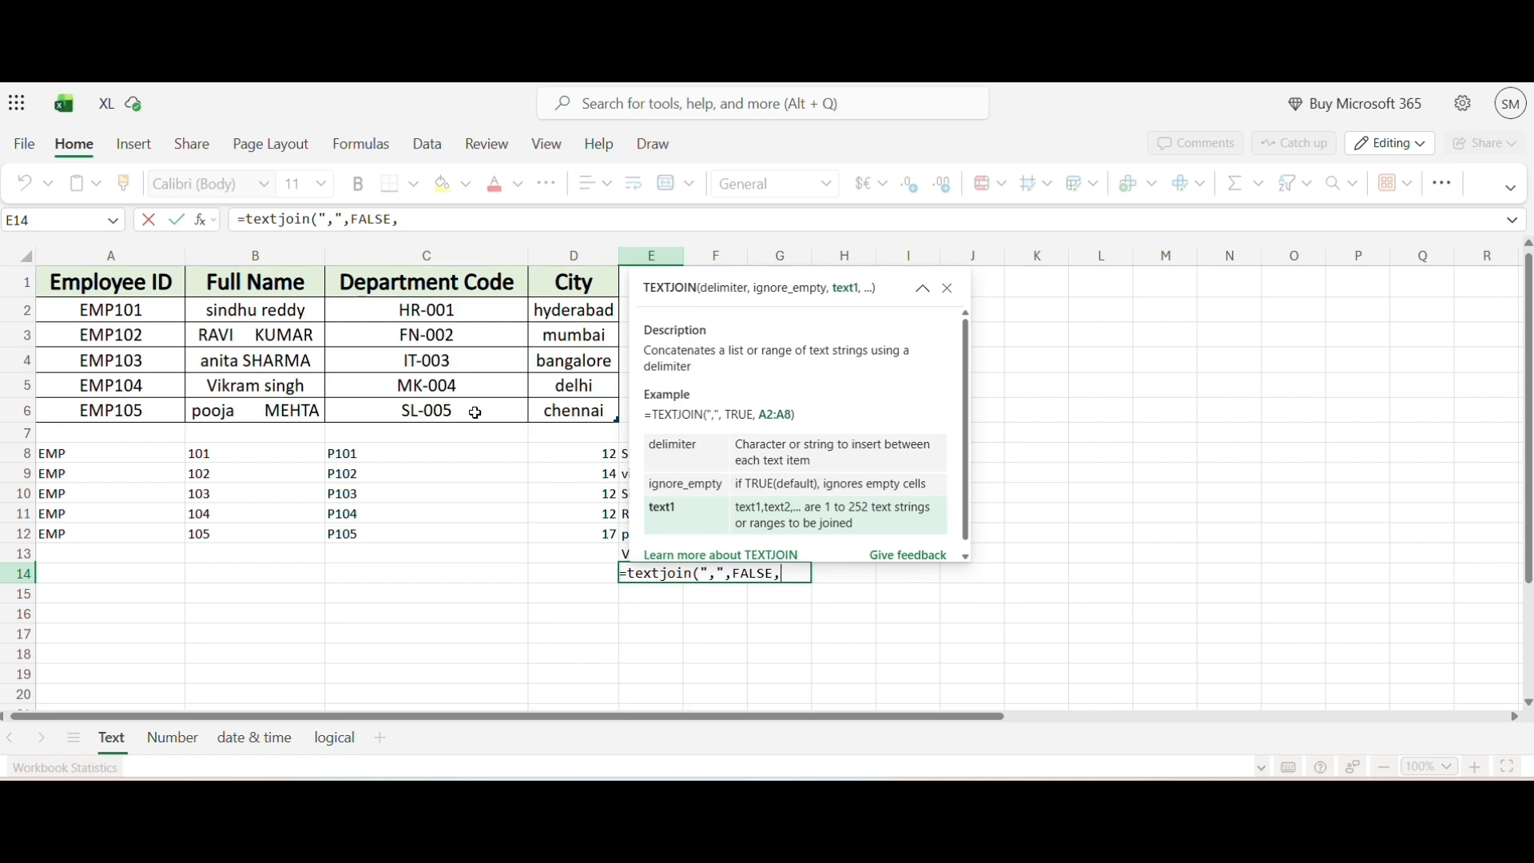
{"action": "left_click_drag", "start_coordinate": [269, 388], "coordinate": [553, 389]}
{"action": "type", "text": ")"}
{"action": "key", "text": "Return"}
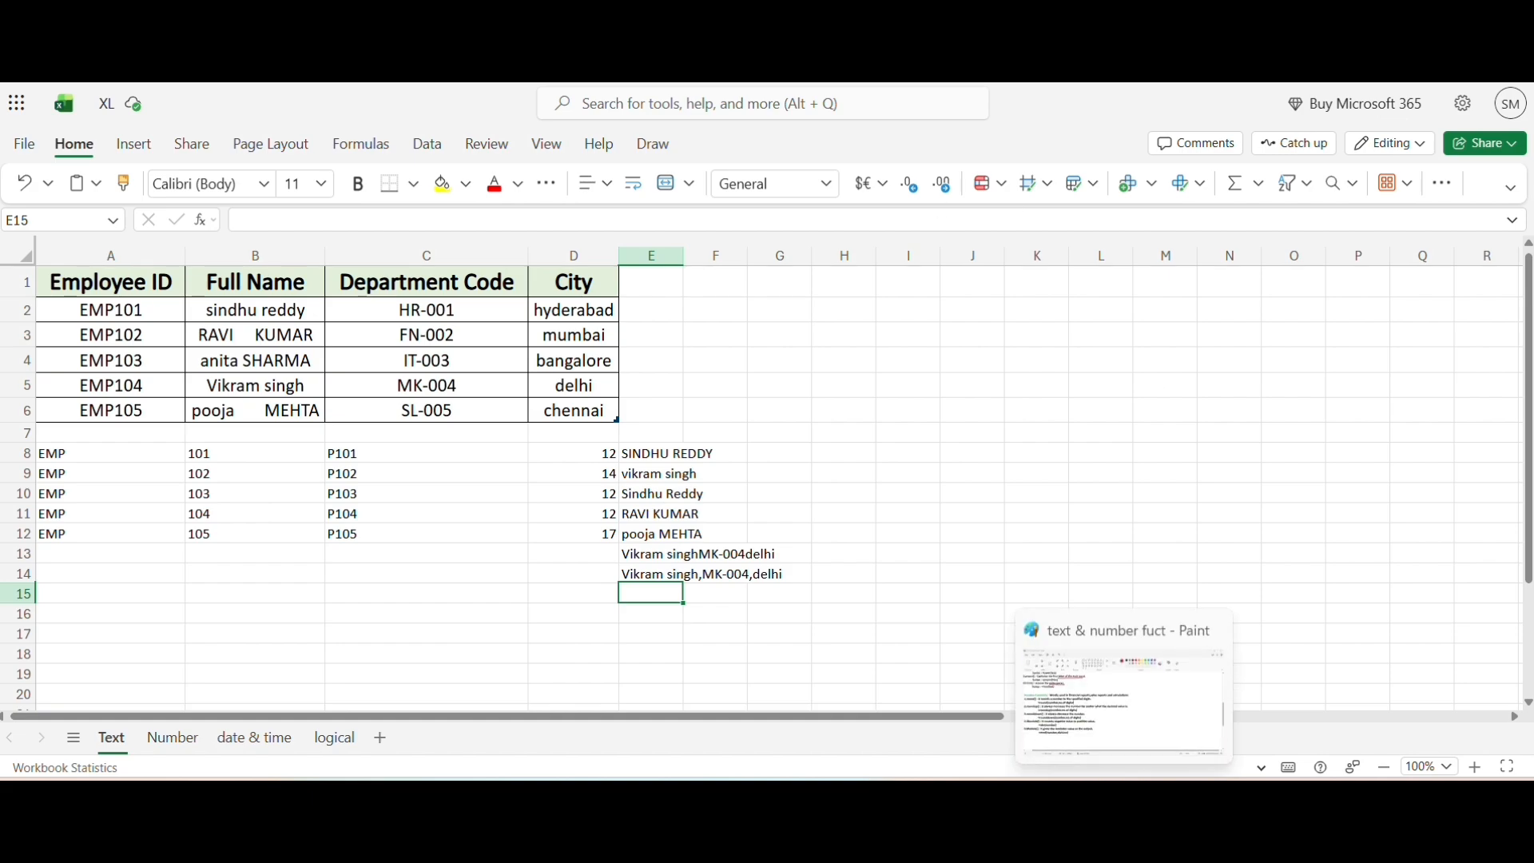
Switch to the Paint notes and underline in red the Number Functions uses and the roundup, rounddown, absolute and module descriptions
{"action": "left_click", "coordinate": [1123, 797]}
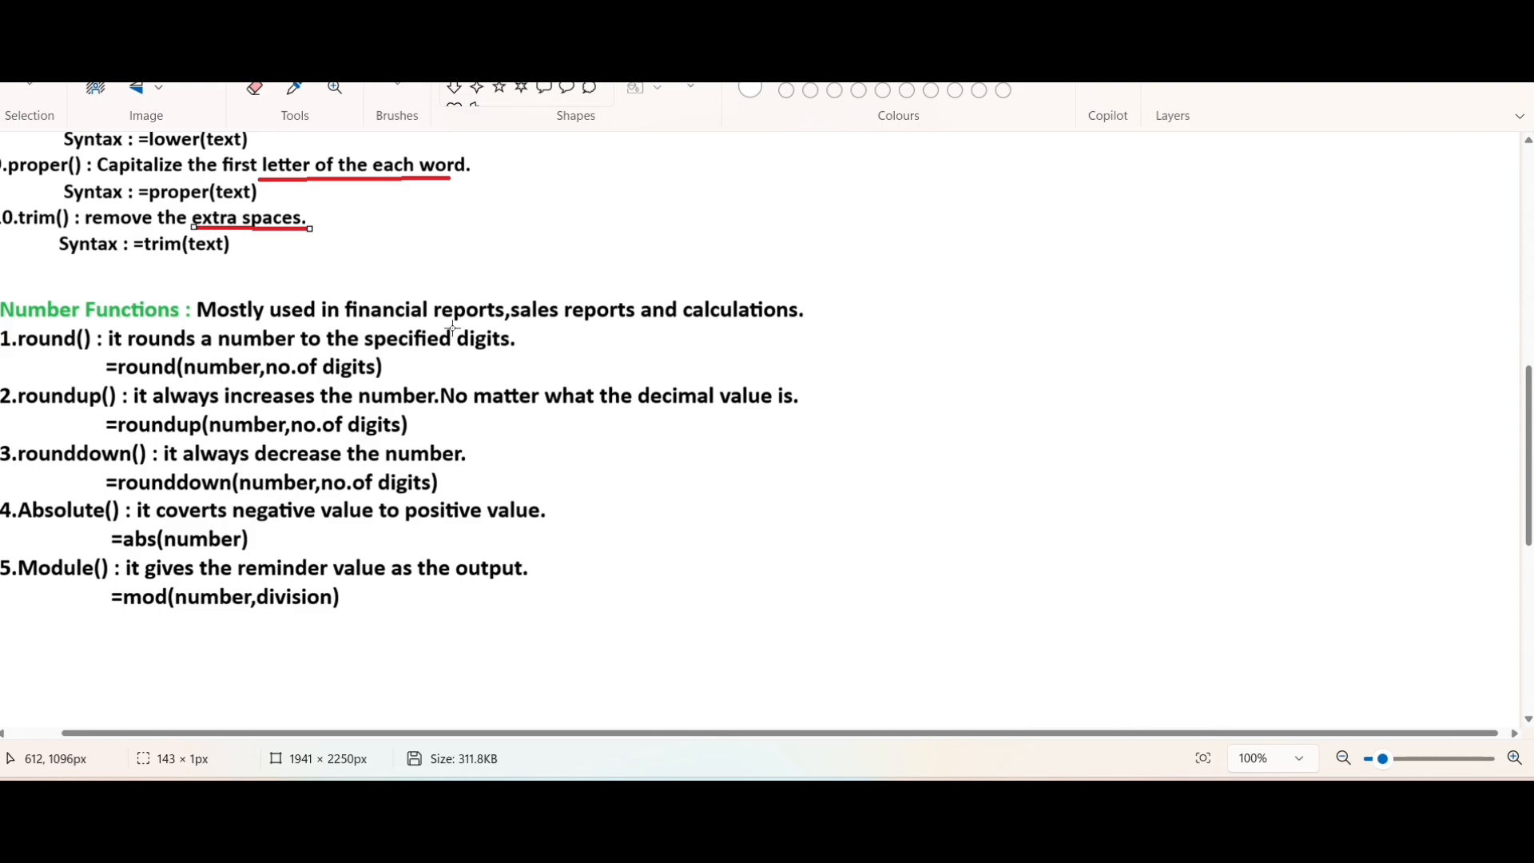
{"action": "mouse_move", "coordinate": [338, 324]}
{"action": "left_mouse_down"}
{"action": "mouse_move", "coordinate": [847, 322]}
{"action": "mouse_move", "coordinate": [793, 317]}
{"action": "left_mouse_up"}
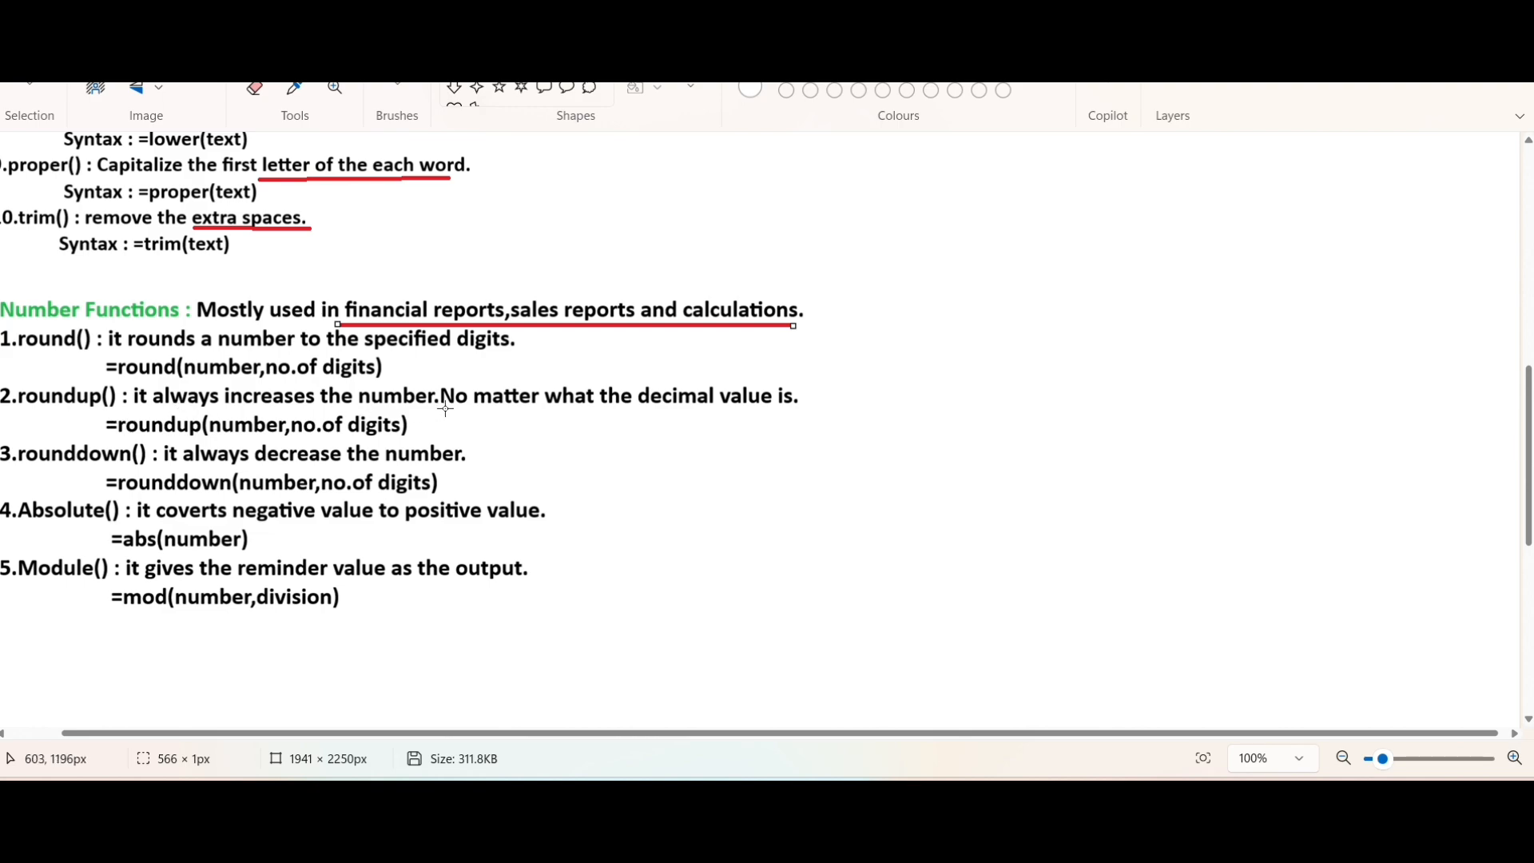
{"action": "left_click_drag", "start_coordinate": [445, 408], "coordinate": [804, 407]}
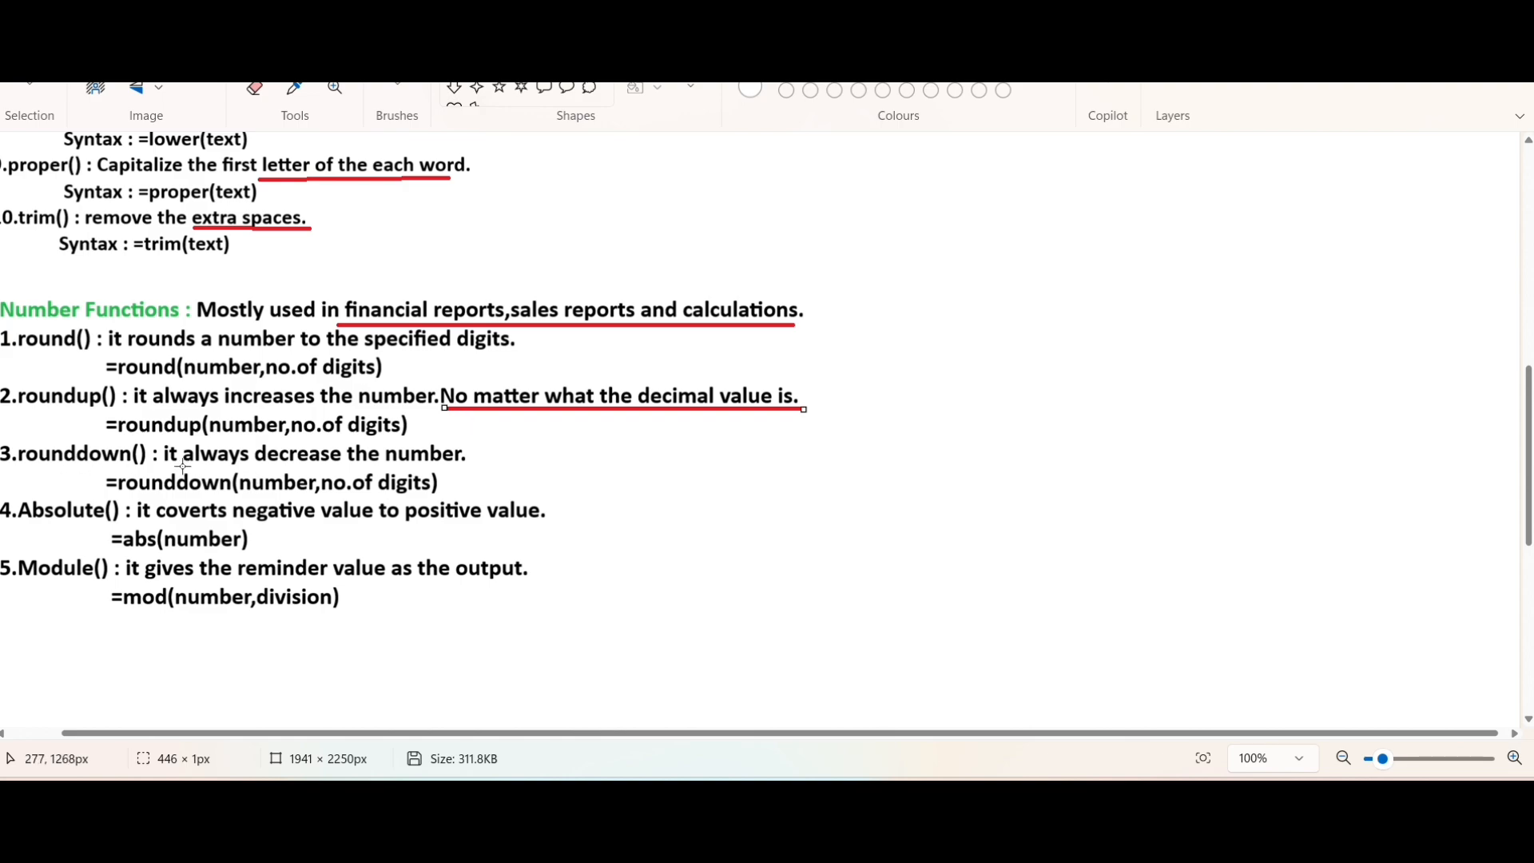
{"action": "left_click_drag", "start_coordinate": [172, 465], "coordinate": [455, 475]}
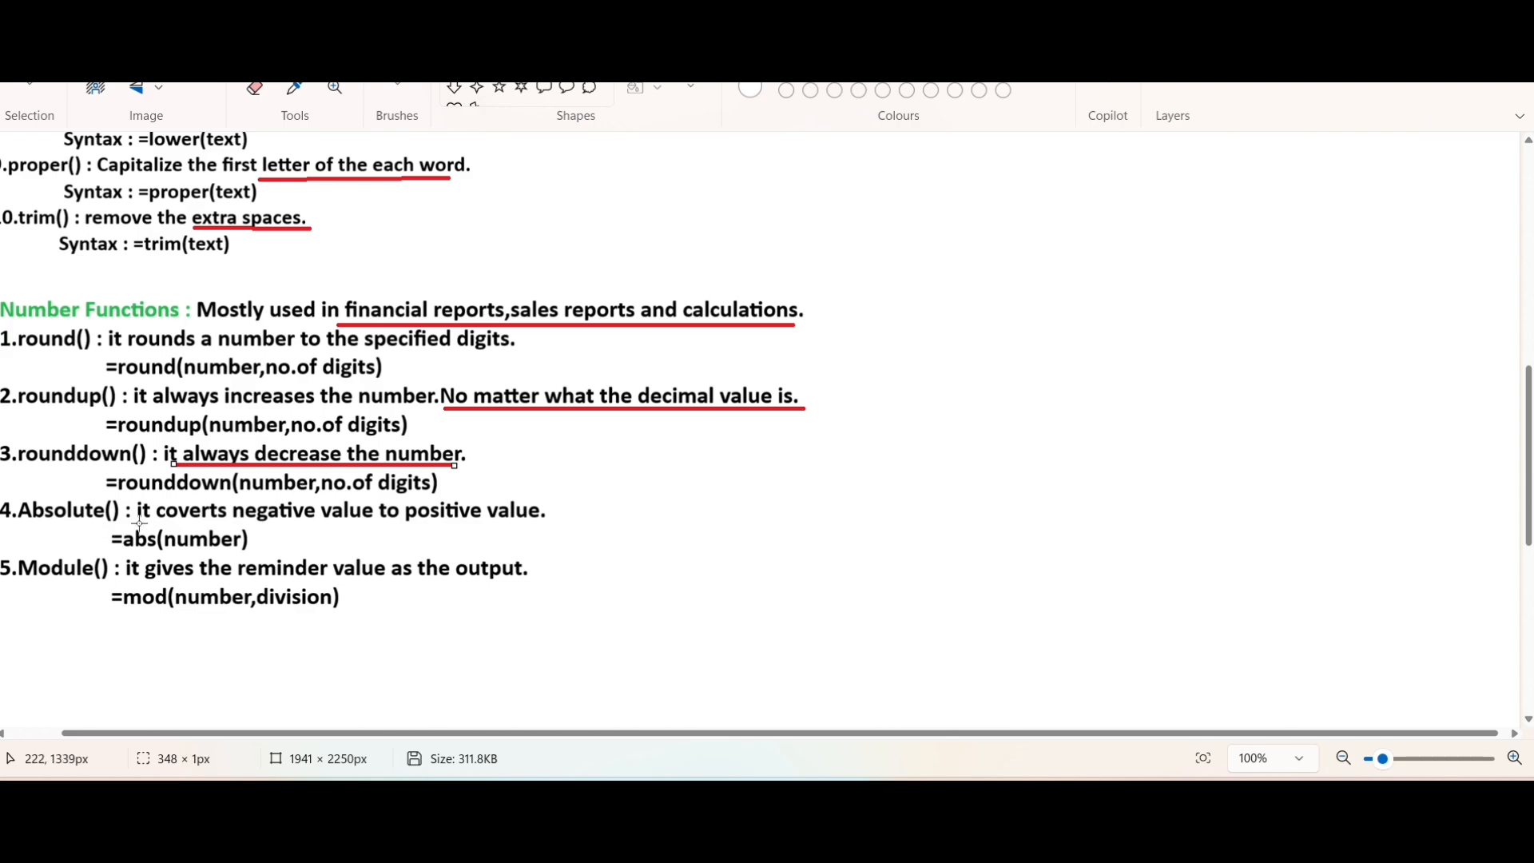
{"action": "left_click_drag", "start_coordinate": [139, 524], "coordinate": [546, 524]}
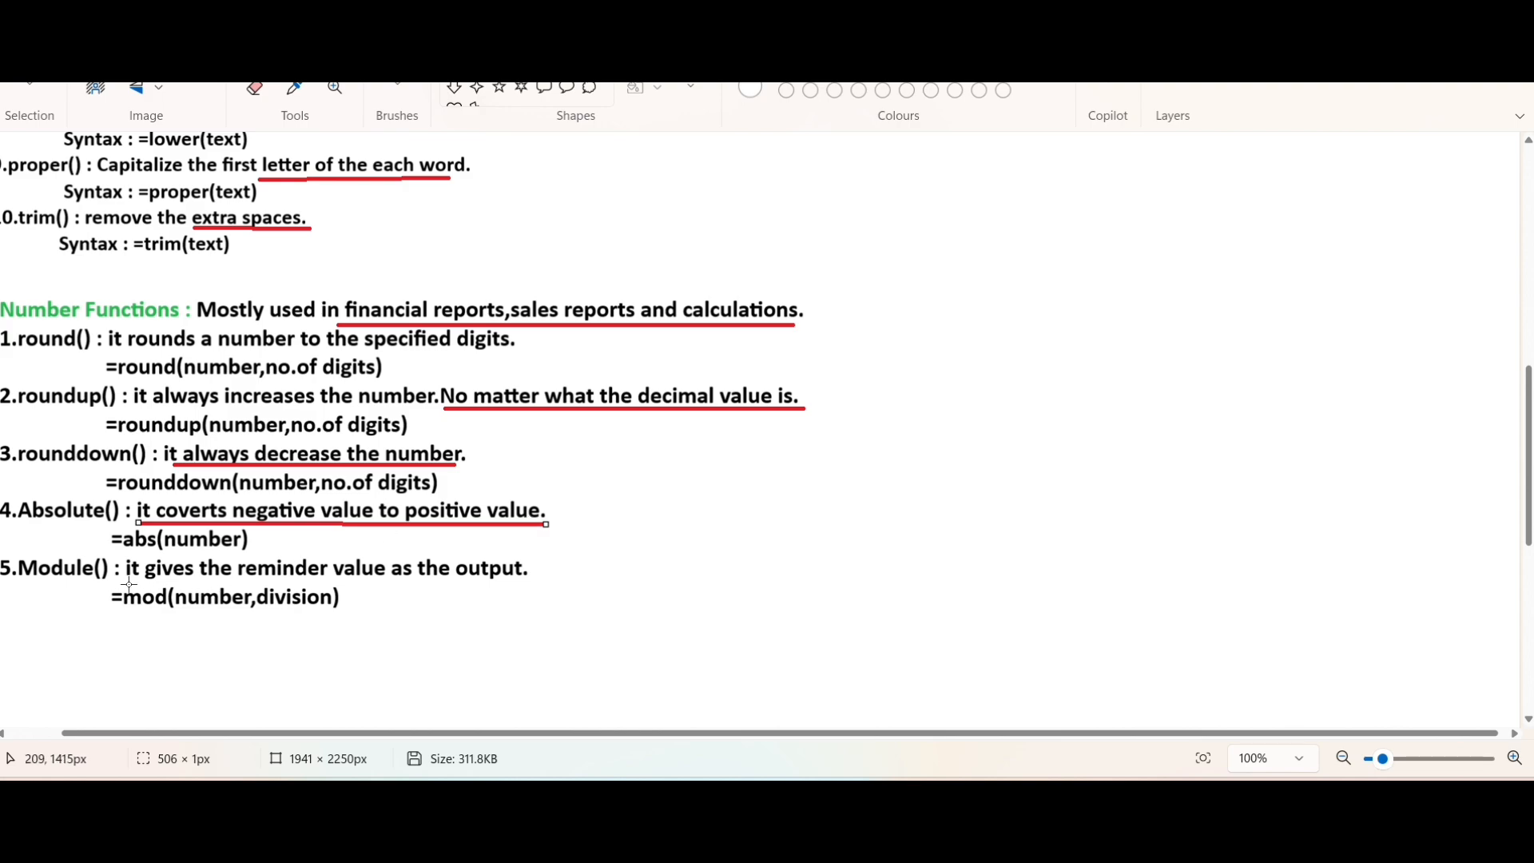
{"action": "left_click_drag", "start_coordinate": [129, 584], "coordinate": [545, 582]}
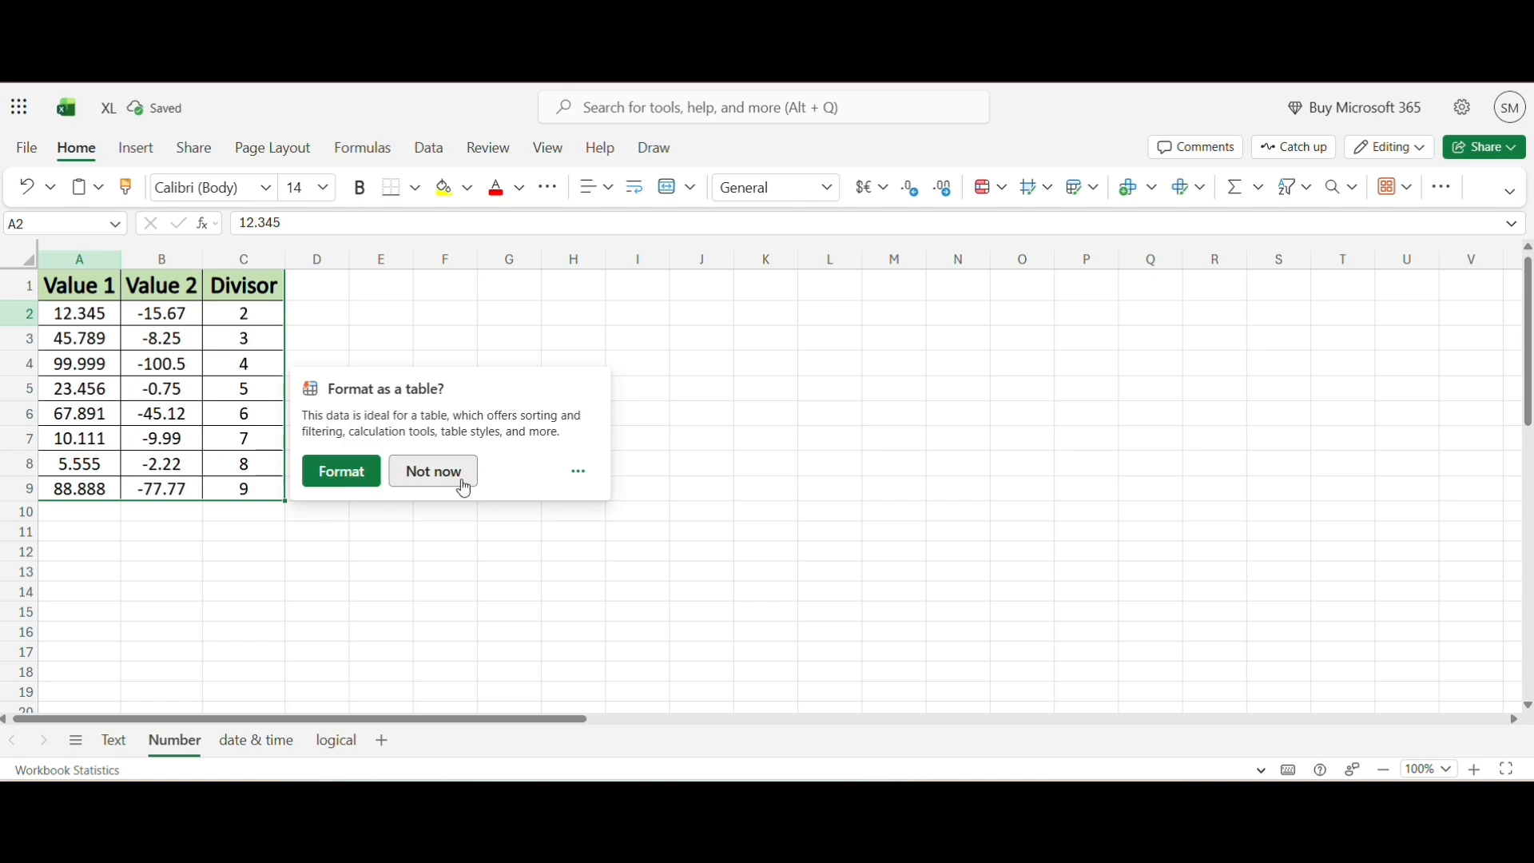
Decline the table formatting suggestion and enter a ROUND formula in E2 that rounds A2:A9 to 2 digits, with column E narrowed to fit
{"action": "left_click", "coordinate": [425, 479]}
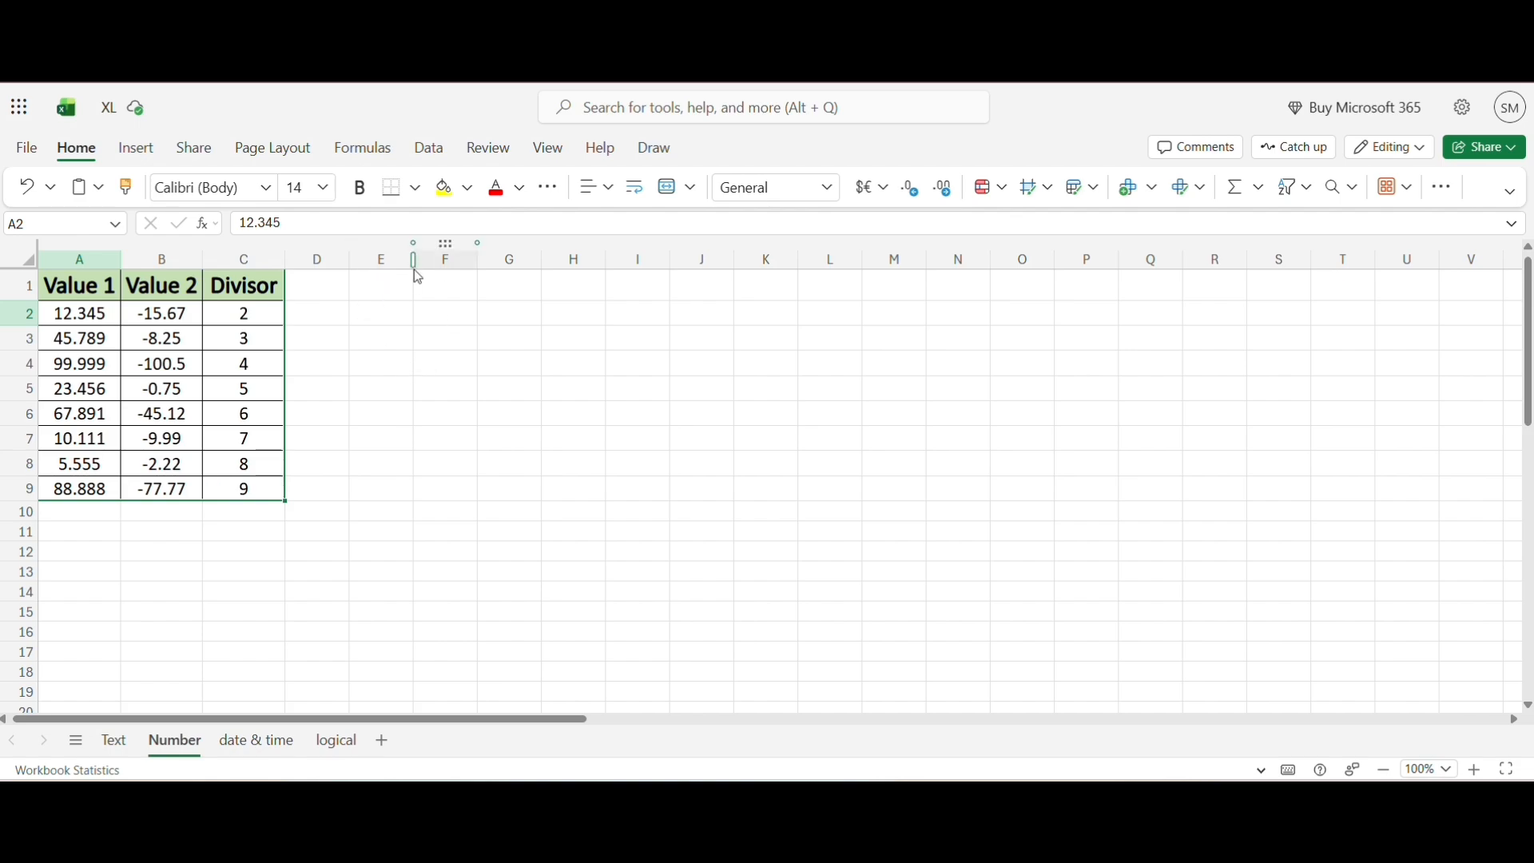
{"action": "left_click", "coordinate": [472, 312]}
{"action": "type", "text": "=round("}
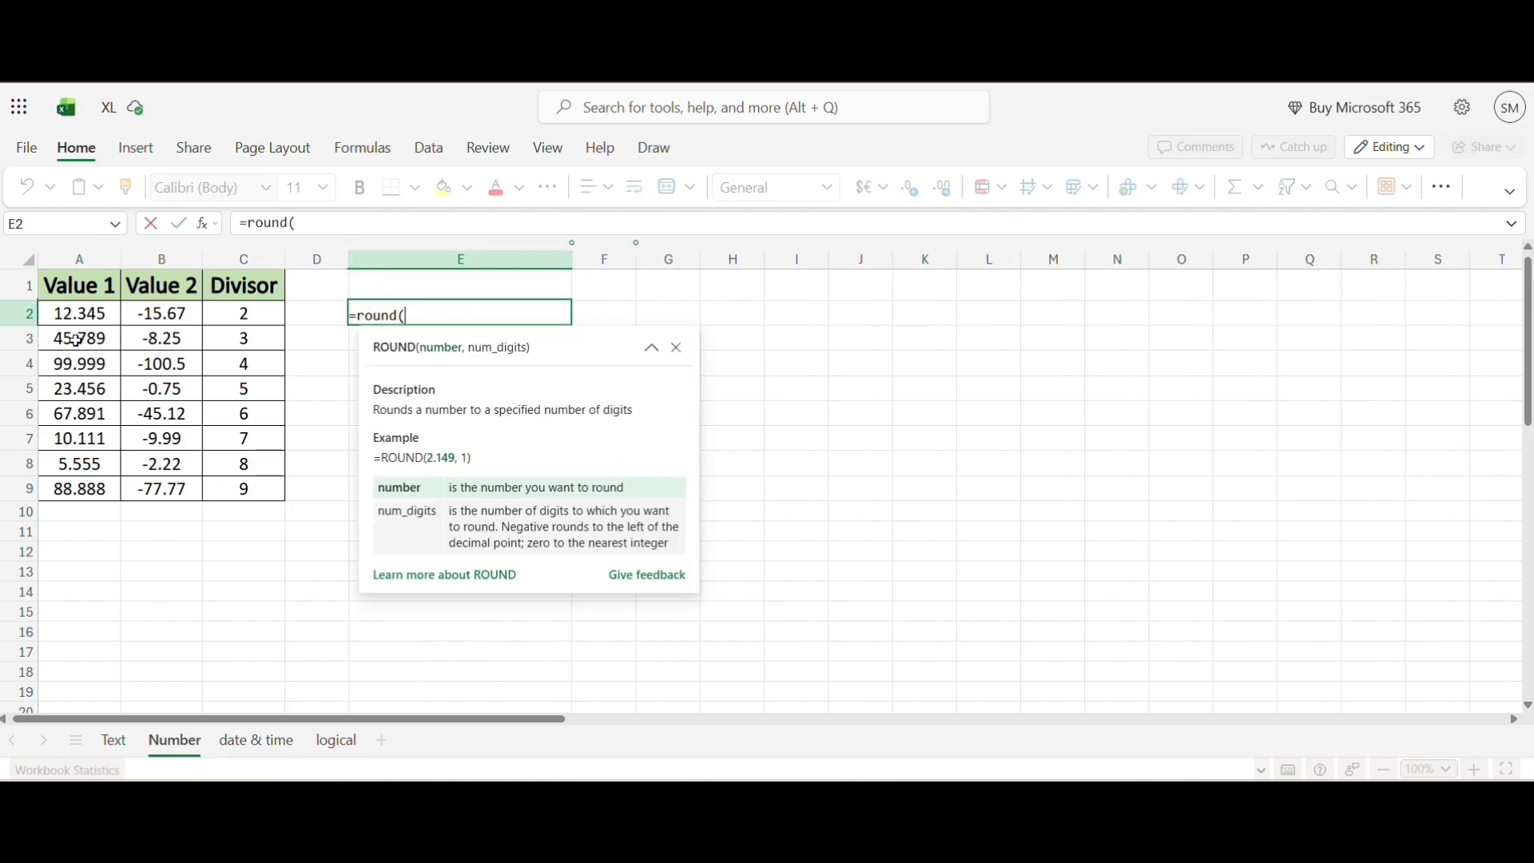
{"action": "left_click_drag", "start_coordinate": [81, 315], "coordinate": [86, 489]}
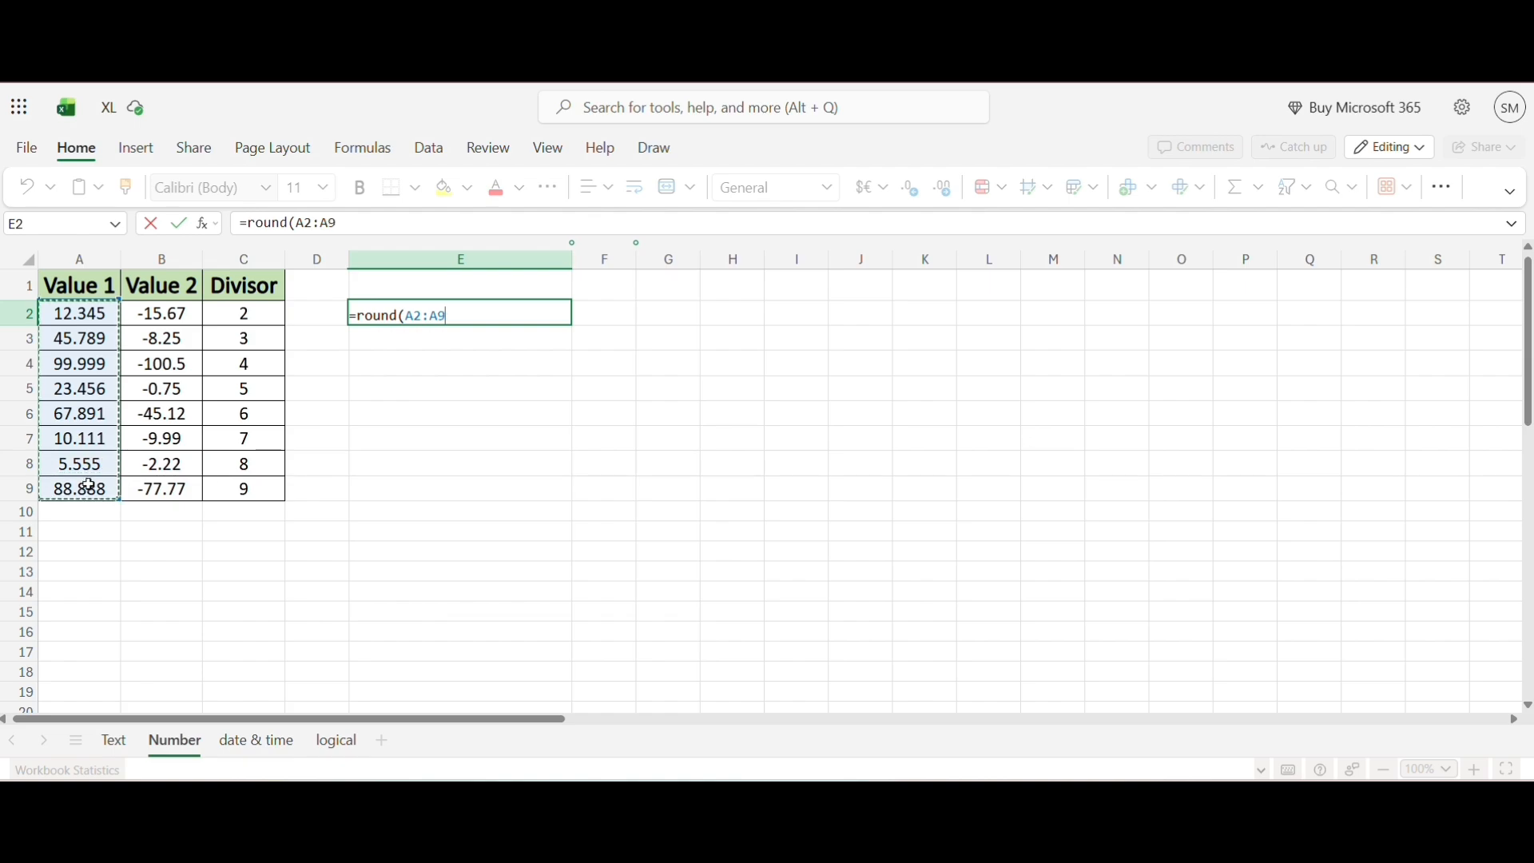
{"action": "type", "text": ","}
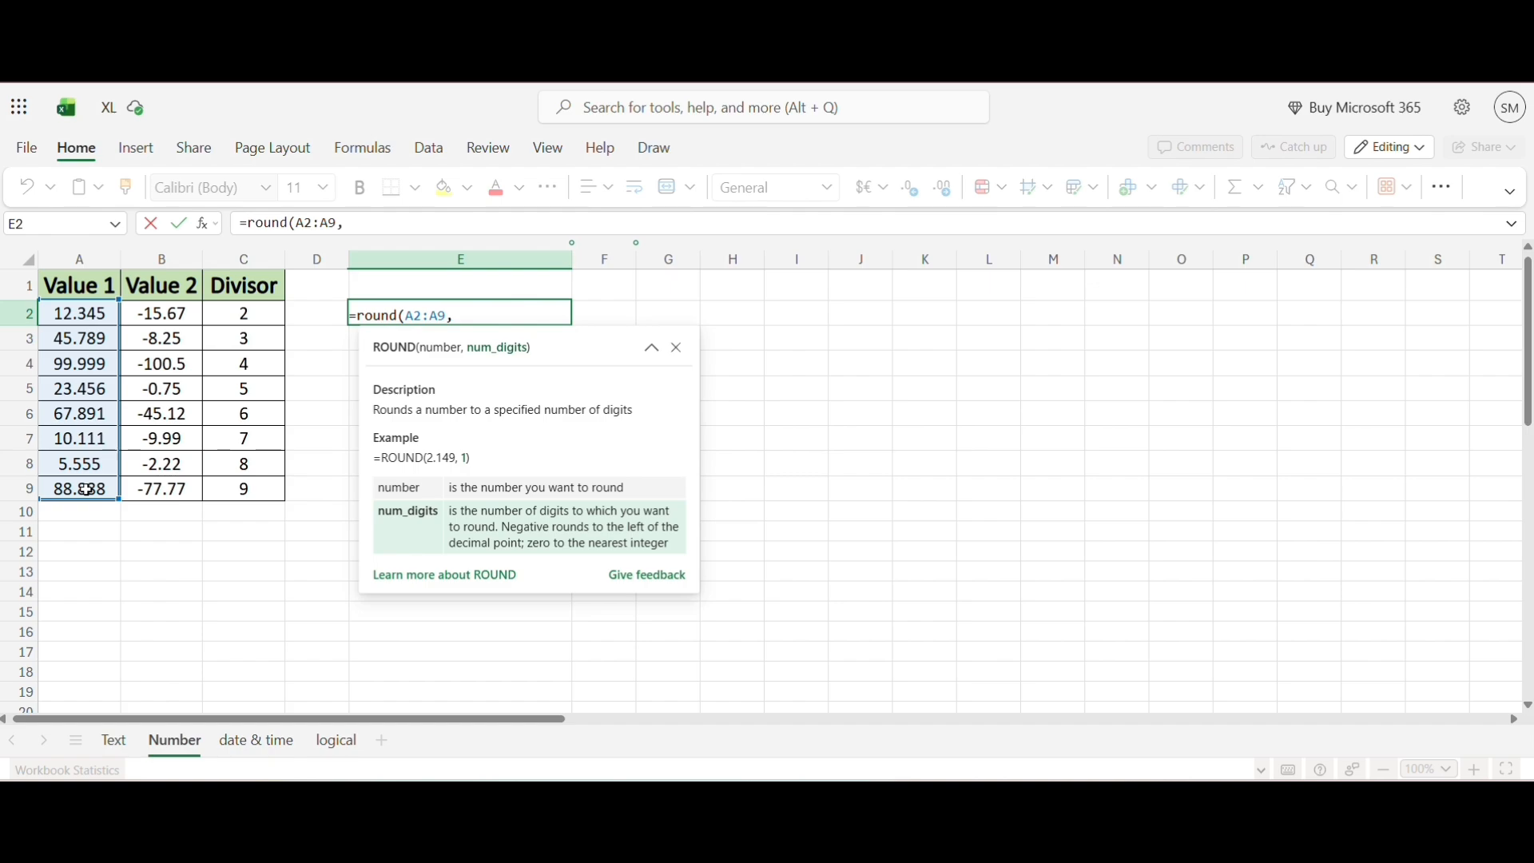
{"action": "type", "text": "2)"}
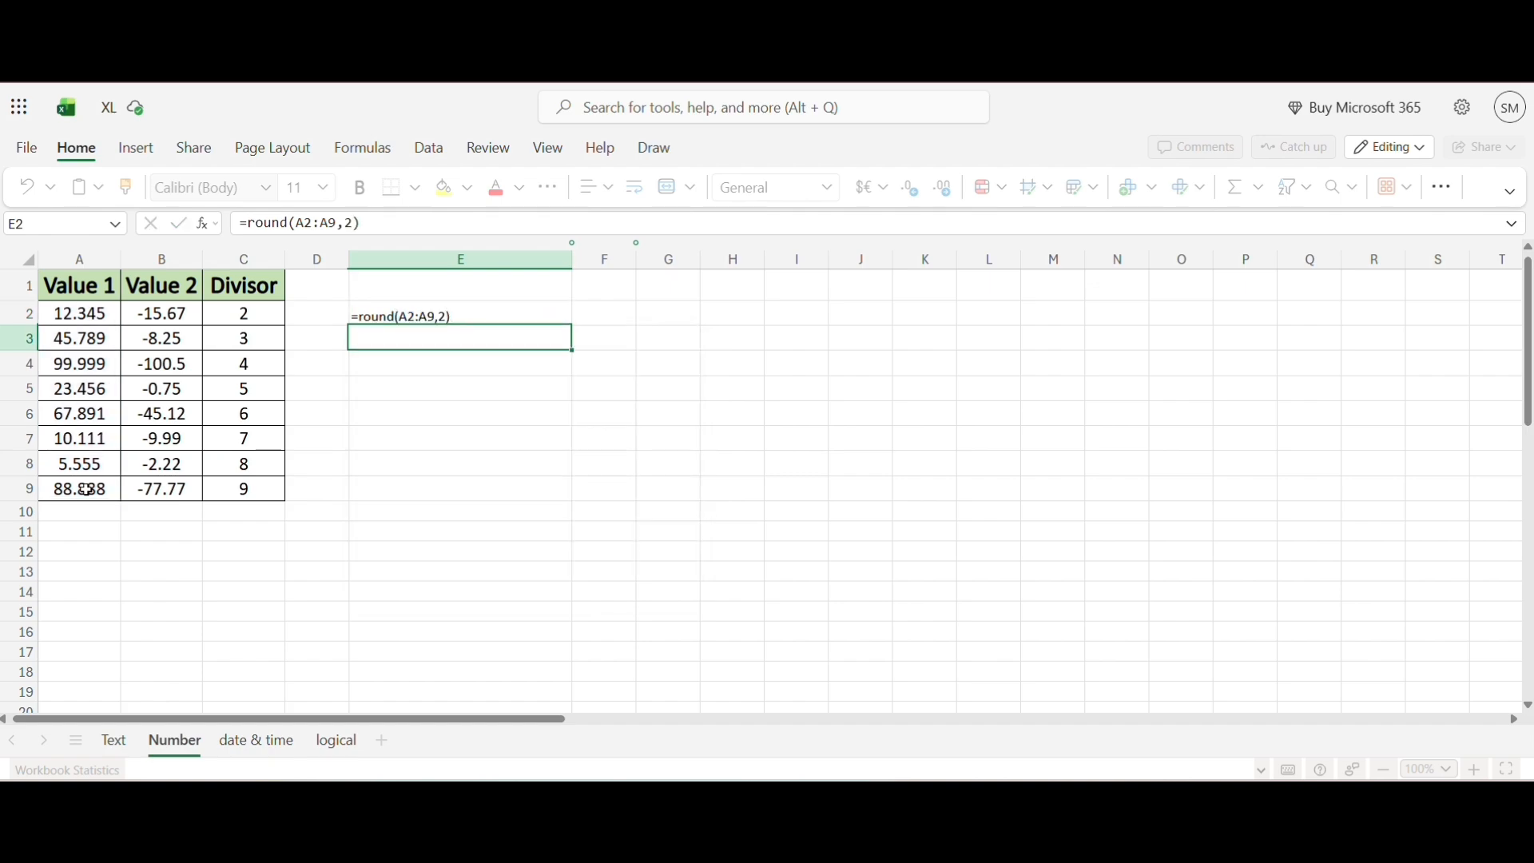
{"action": "key", "text": "Return"}
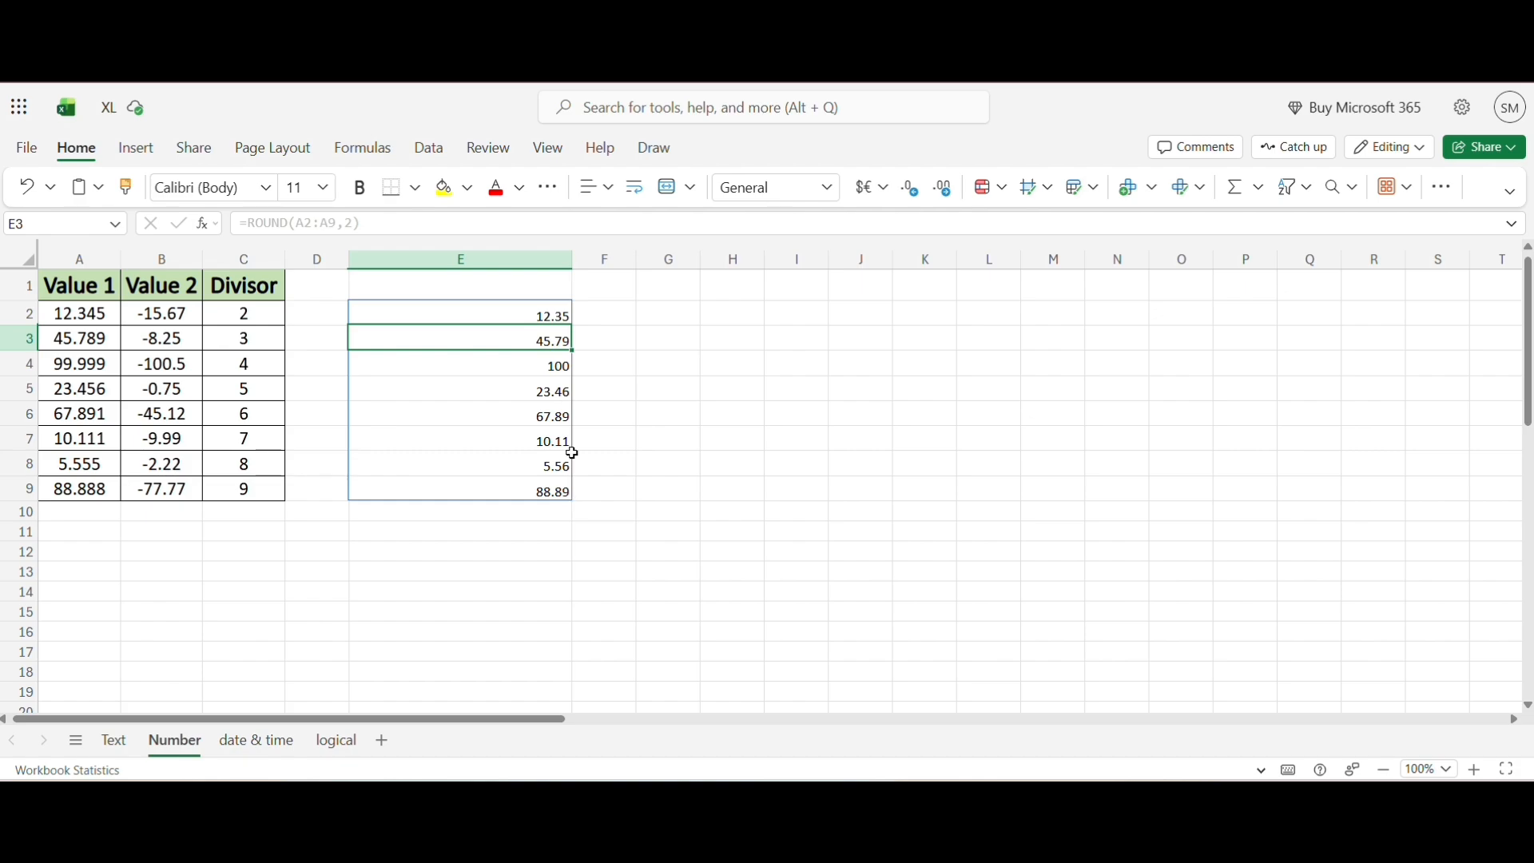
{"action": "left_click_drag", "start_coordinate": [573, 260], "coordinate": [432, 260]}
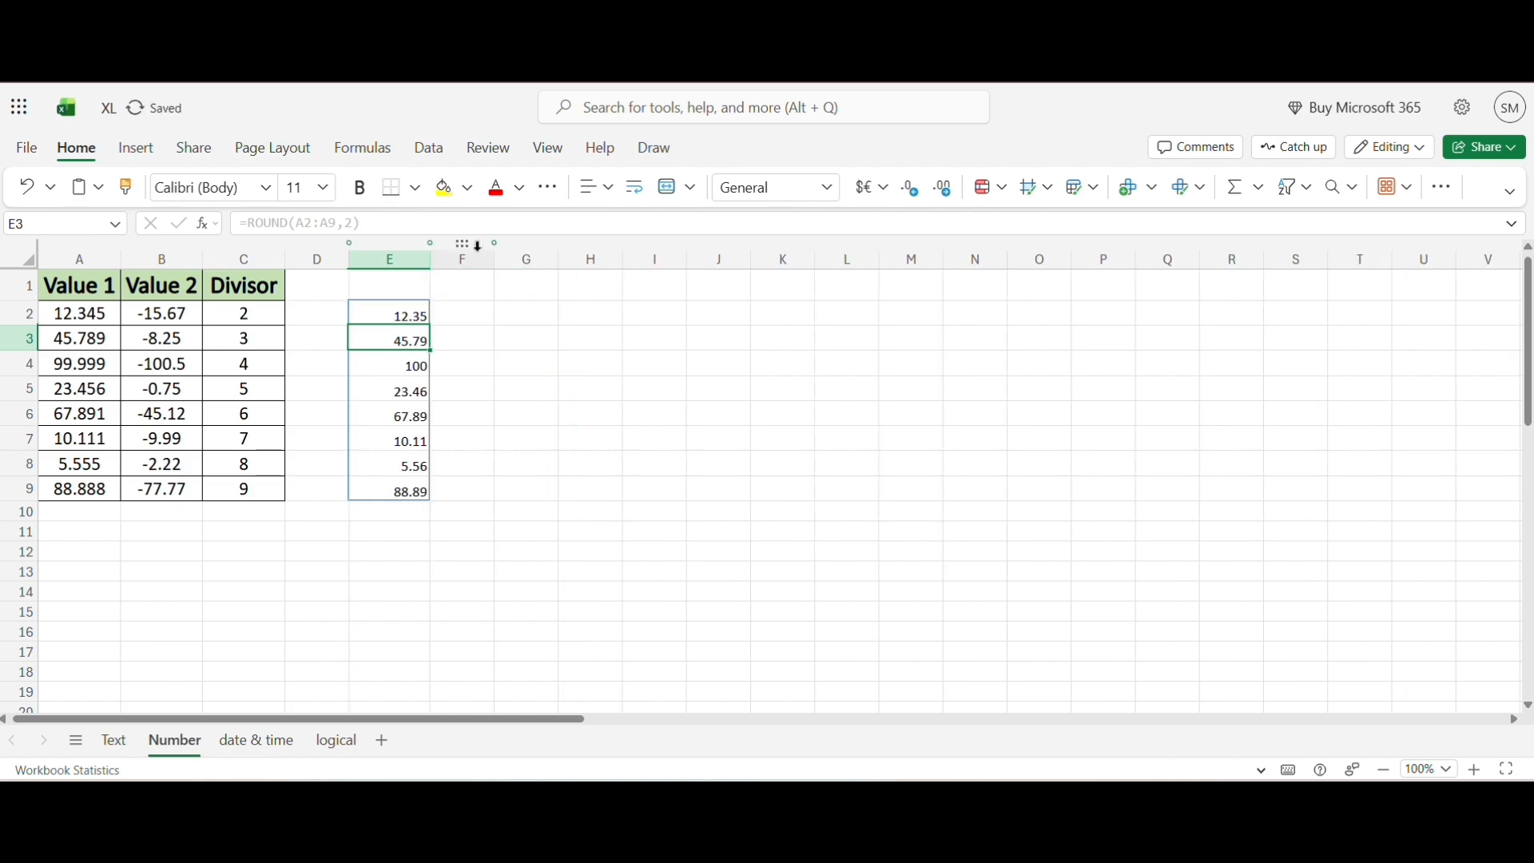
Enter a ROUNDUP formula in F2 that rounds the value in A3 up to 1 digit
{"action": "left_click", "coordinate": [463, 311]}
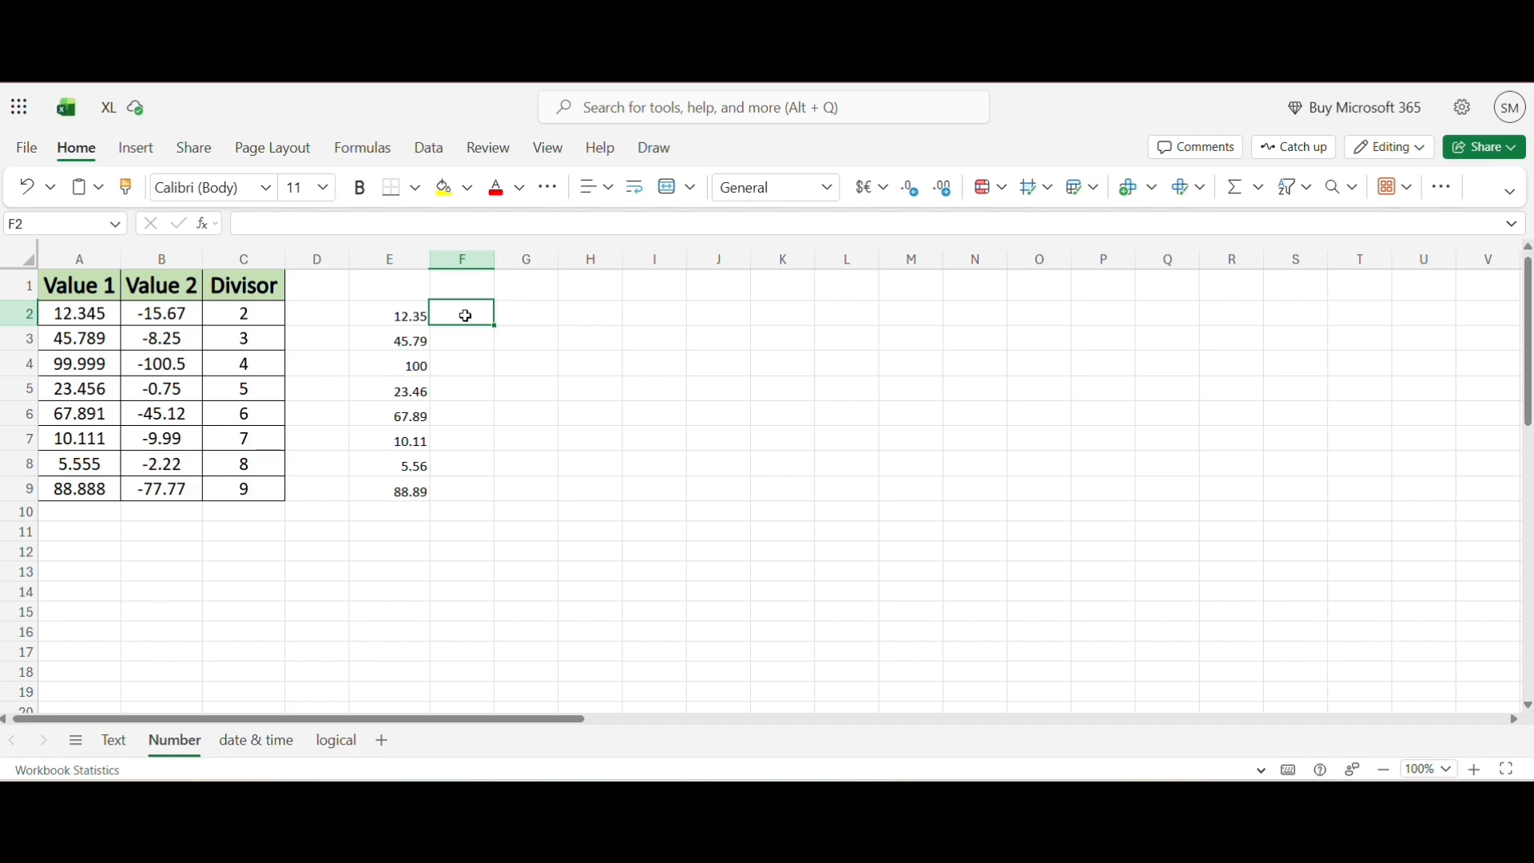
{"action": "type", "text": "=roundup("}
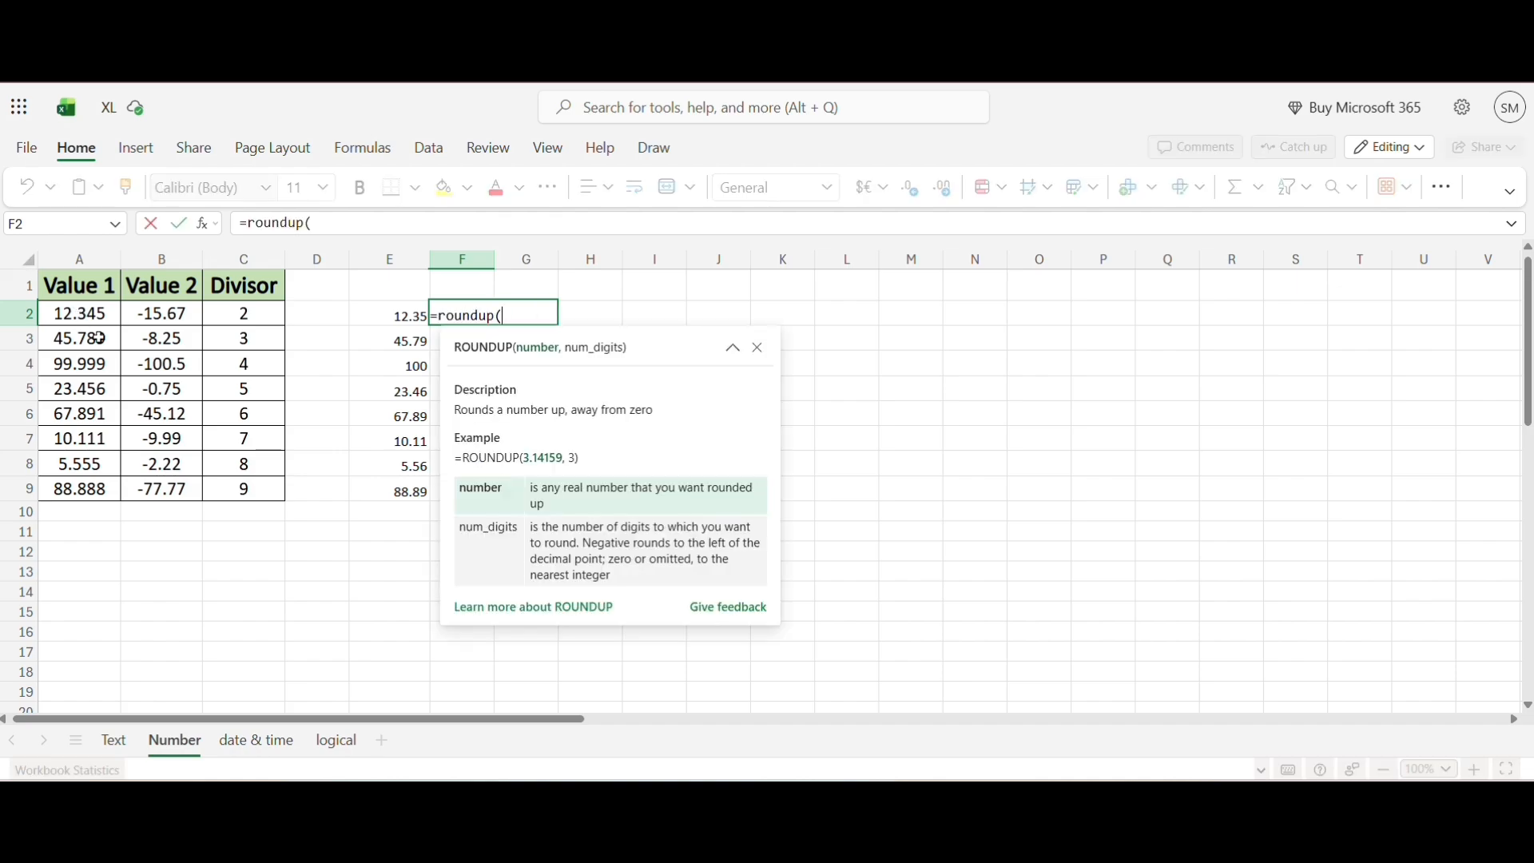
{"action": "left_click", "coordinate": [94, 337]}
{"action": "type", "text": ","}
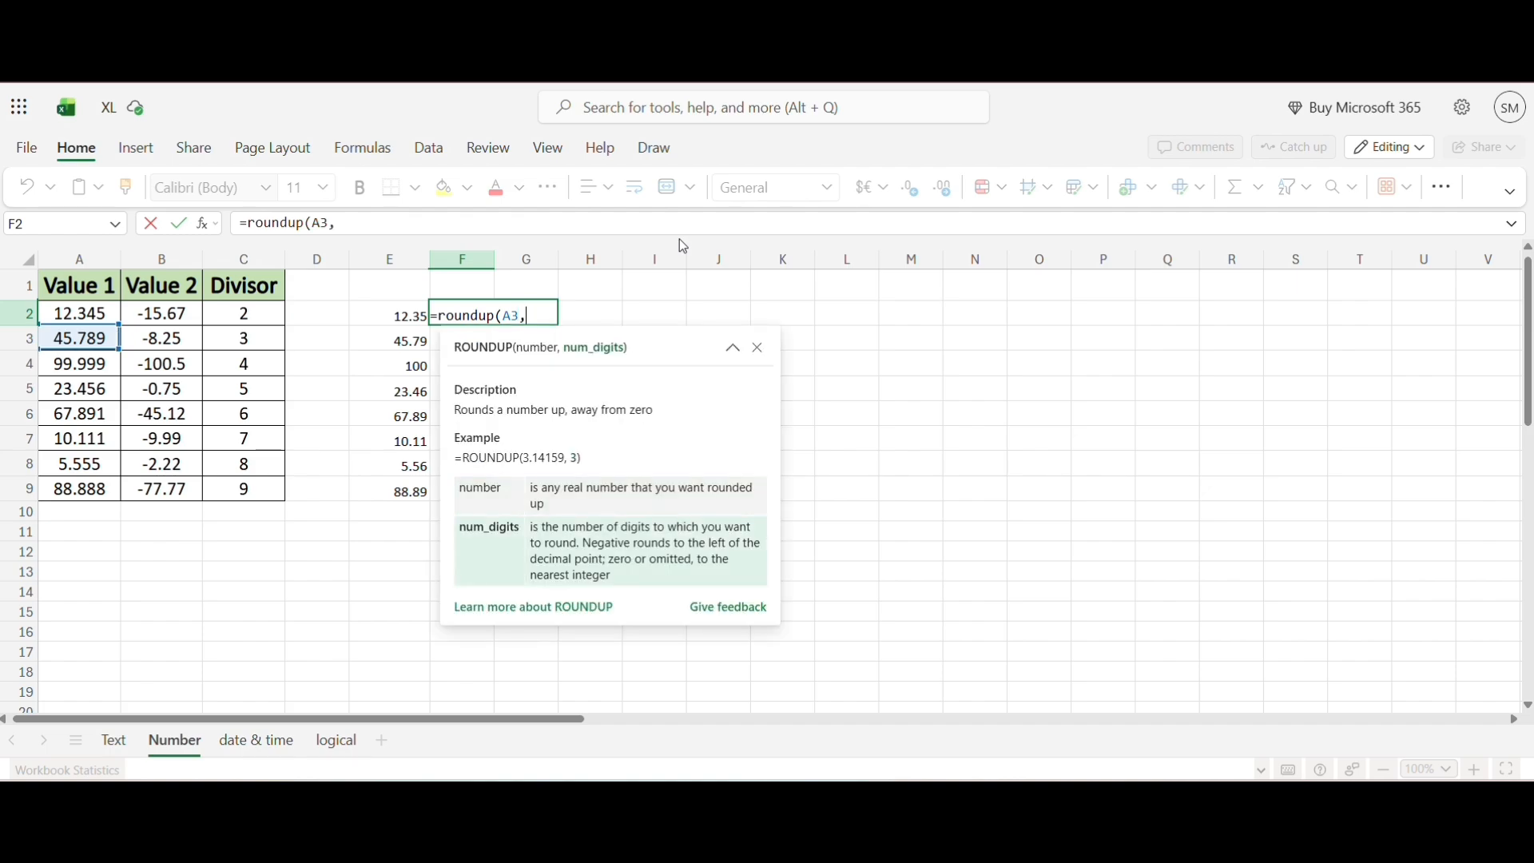
{"action": "type", "text": "1"}
{"action": "key", "text": "Return"}
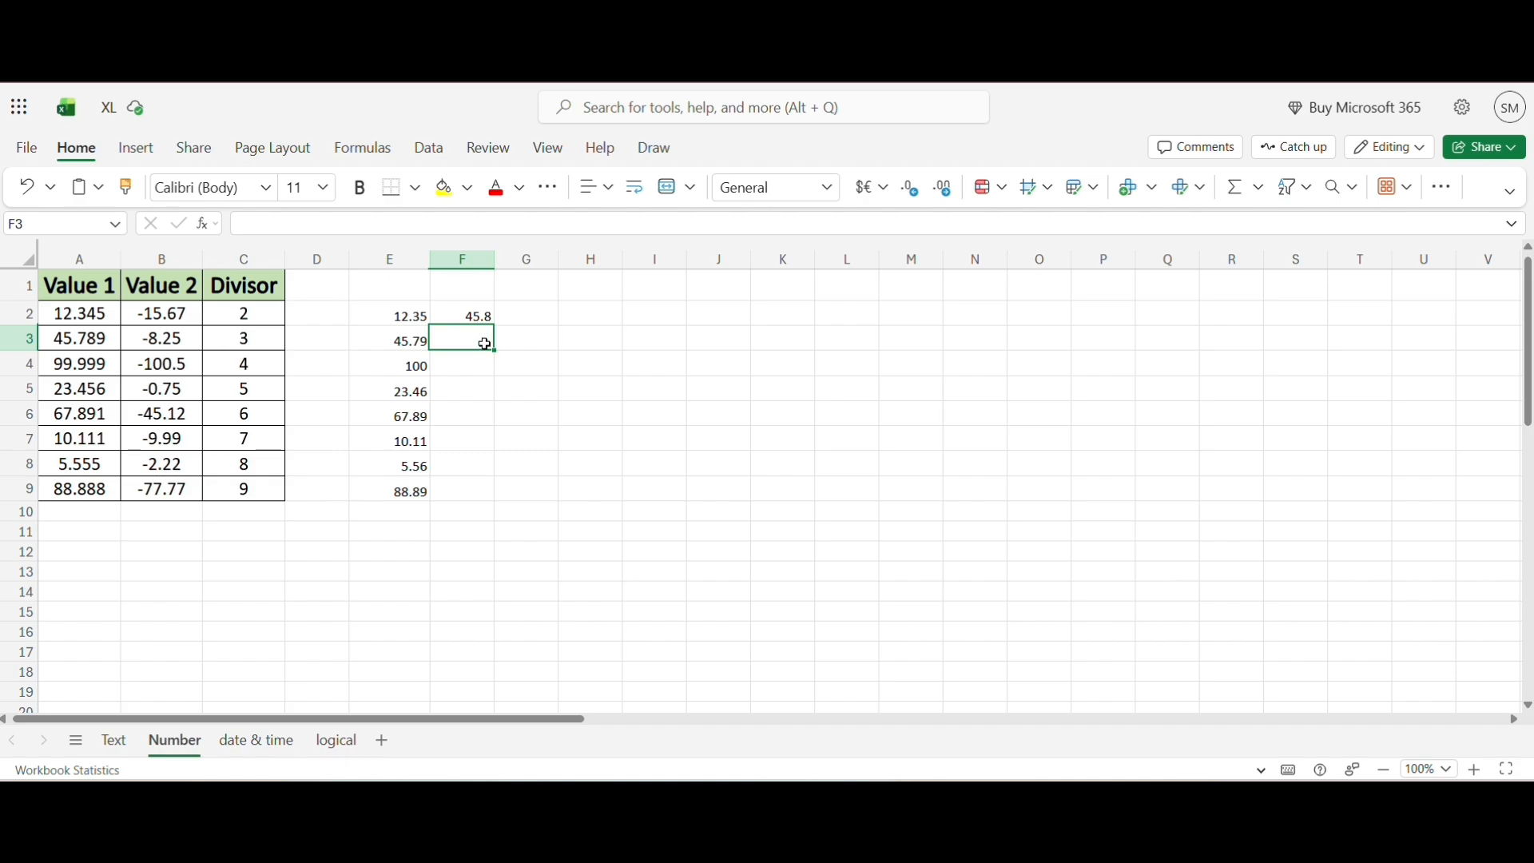
Enter a ROUNDDOWN formula in F3 that rounds the value in A3 down to 1 digit
{"action": "type", "text": "=round"}
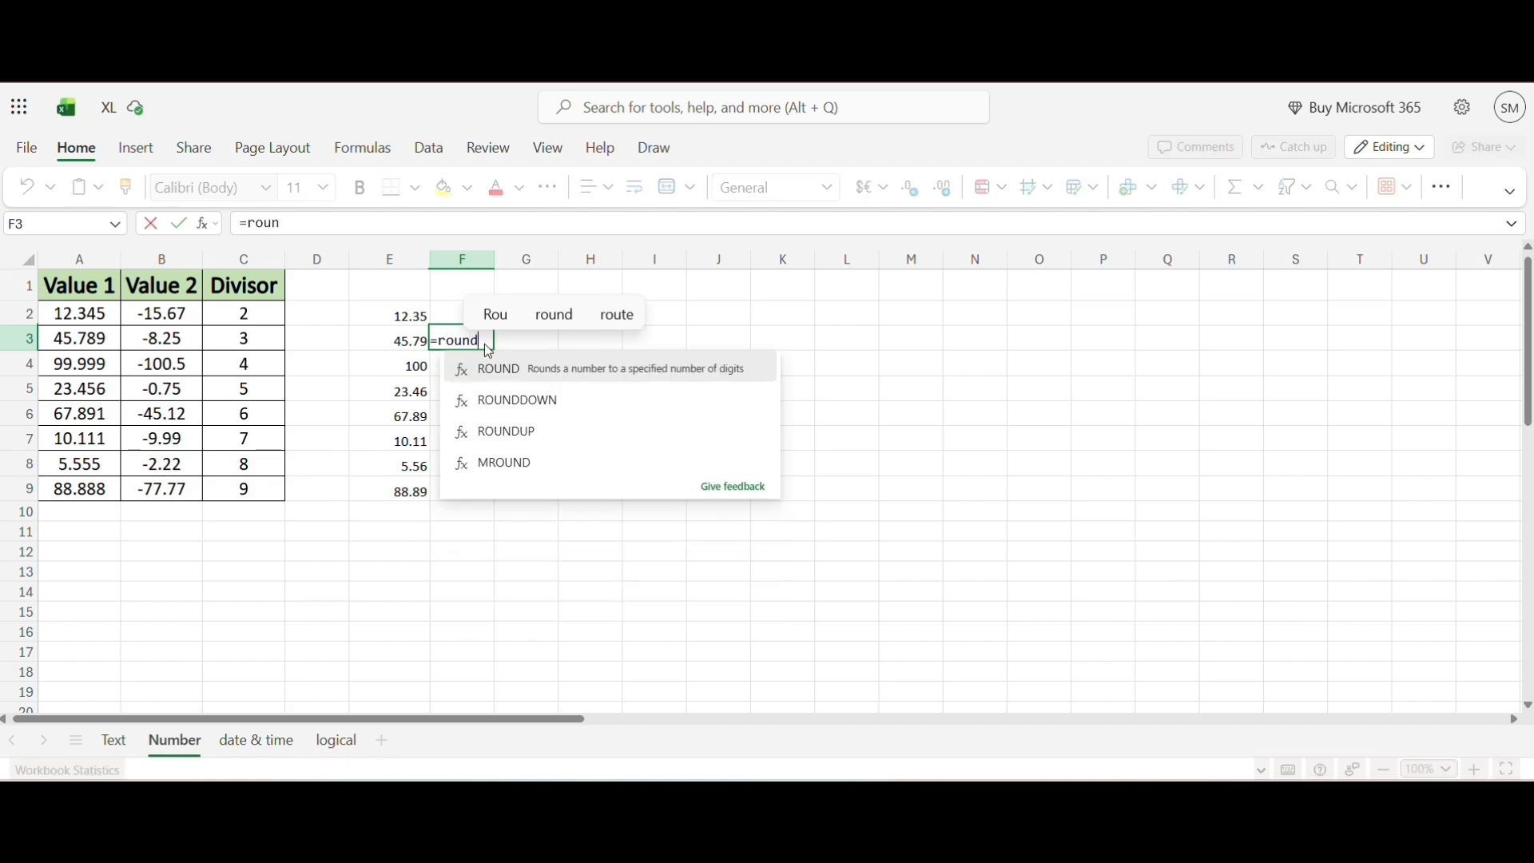
{"action": "key", "text": "Down"}
{"action": "key", "text": "Tab"}
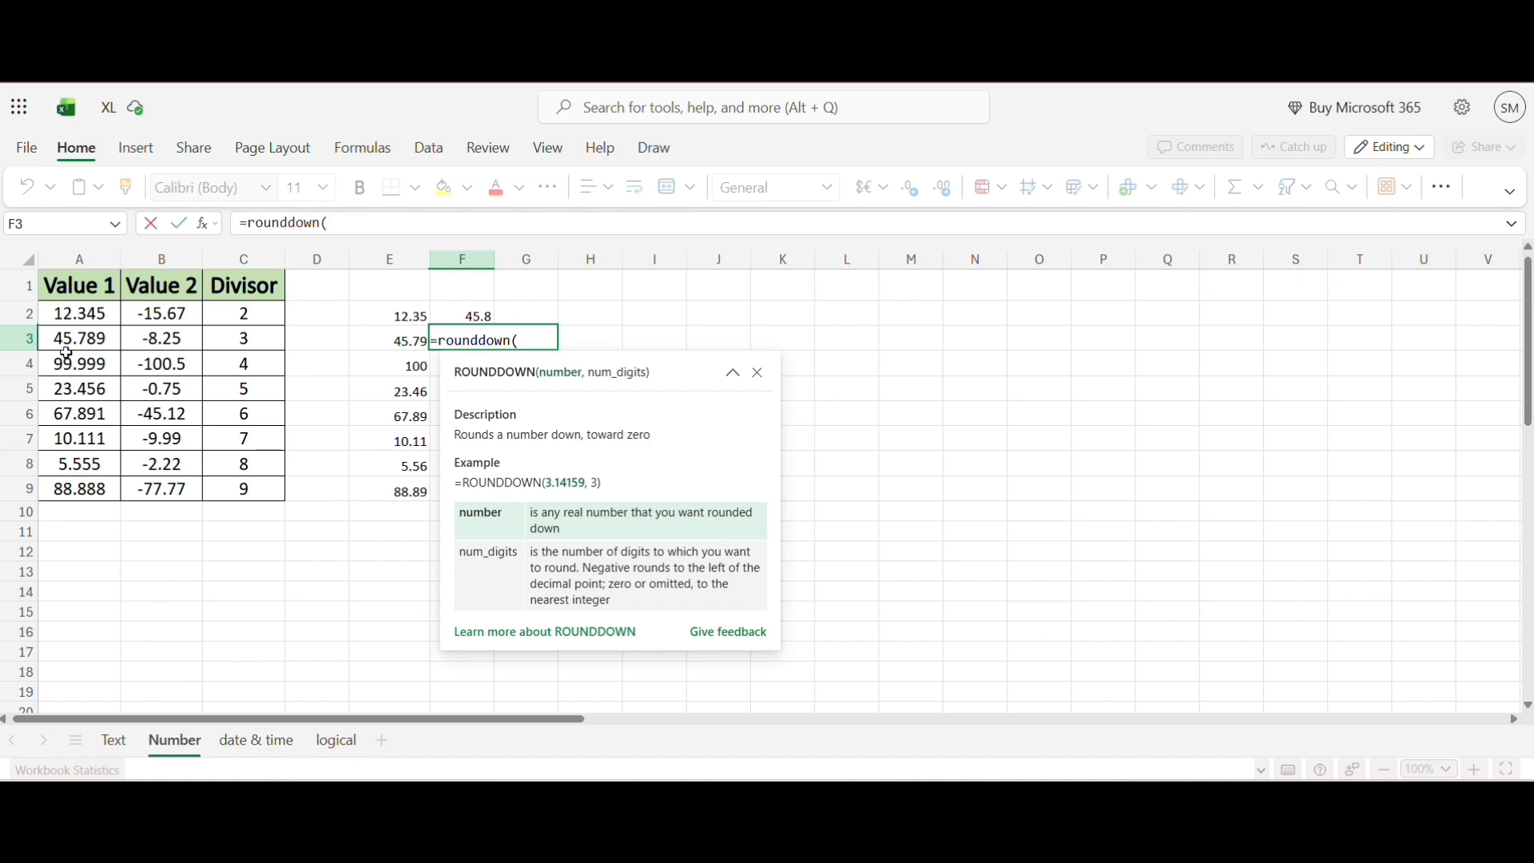
{"action": "left_click", "coordinate": [90, 342]}
{"action": "type", "text": ",1"}
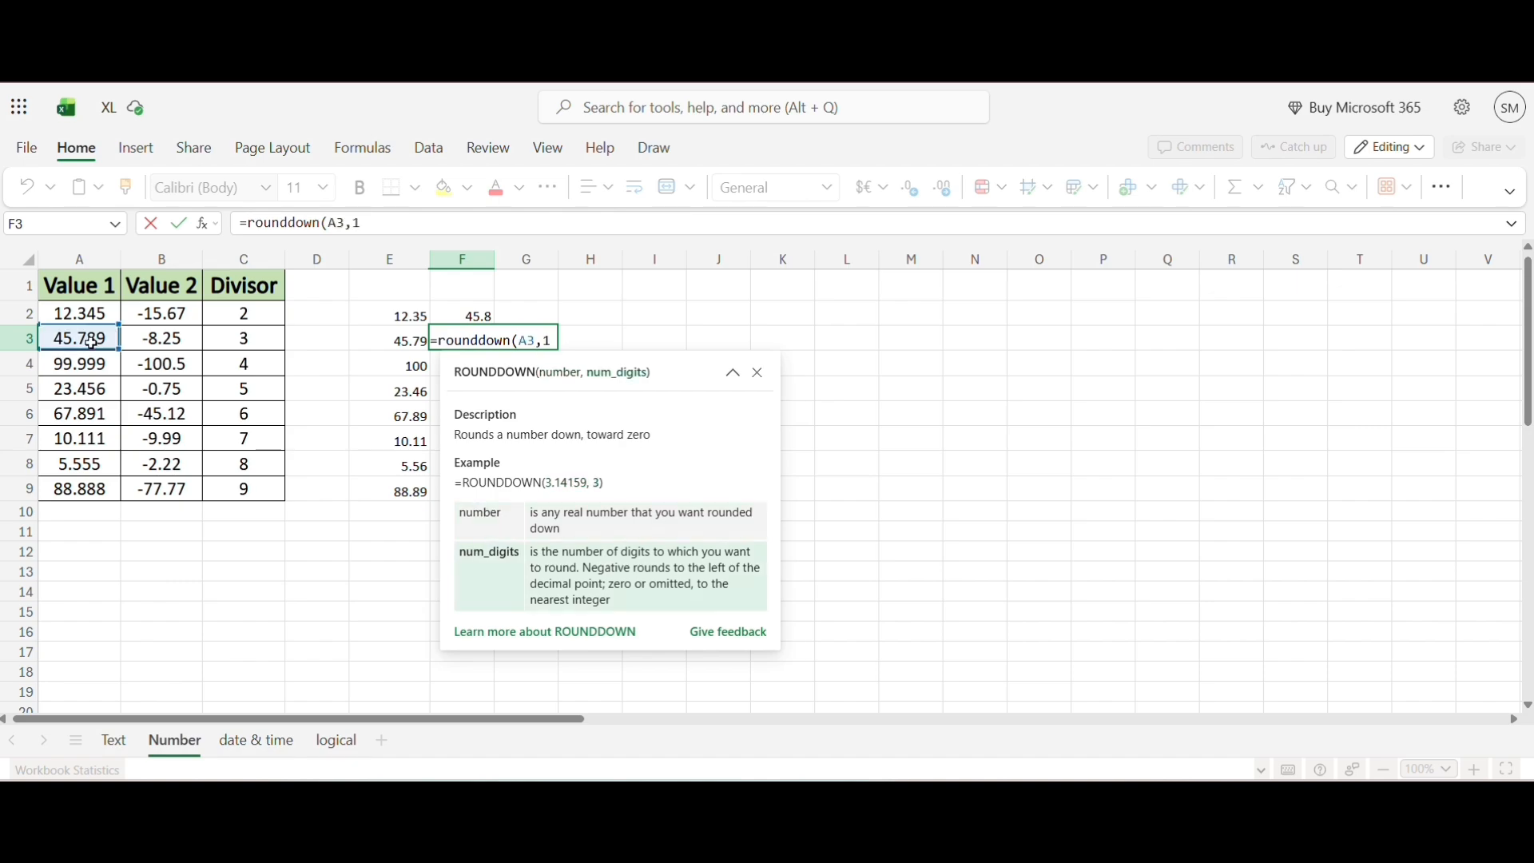
{"action": "type", "text": ")"}
{"action": "key", "text": "Return"}
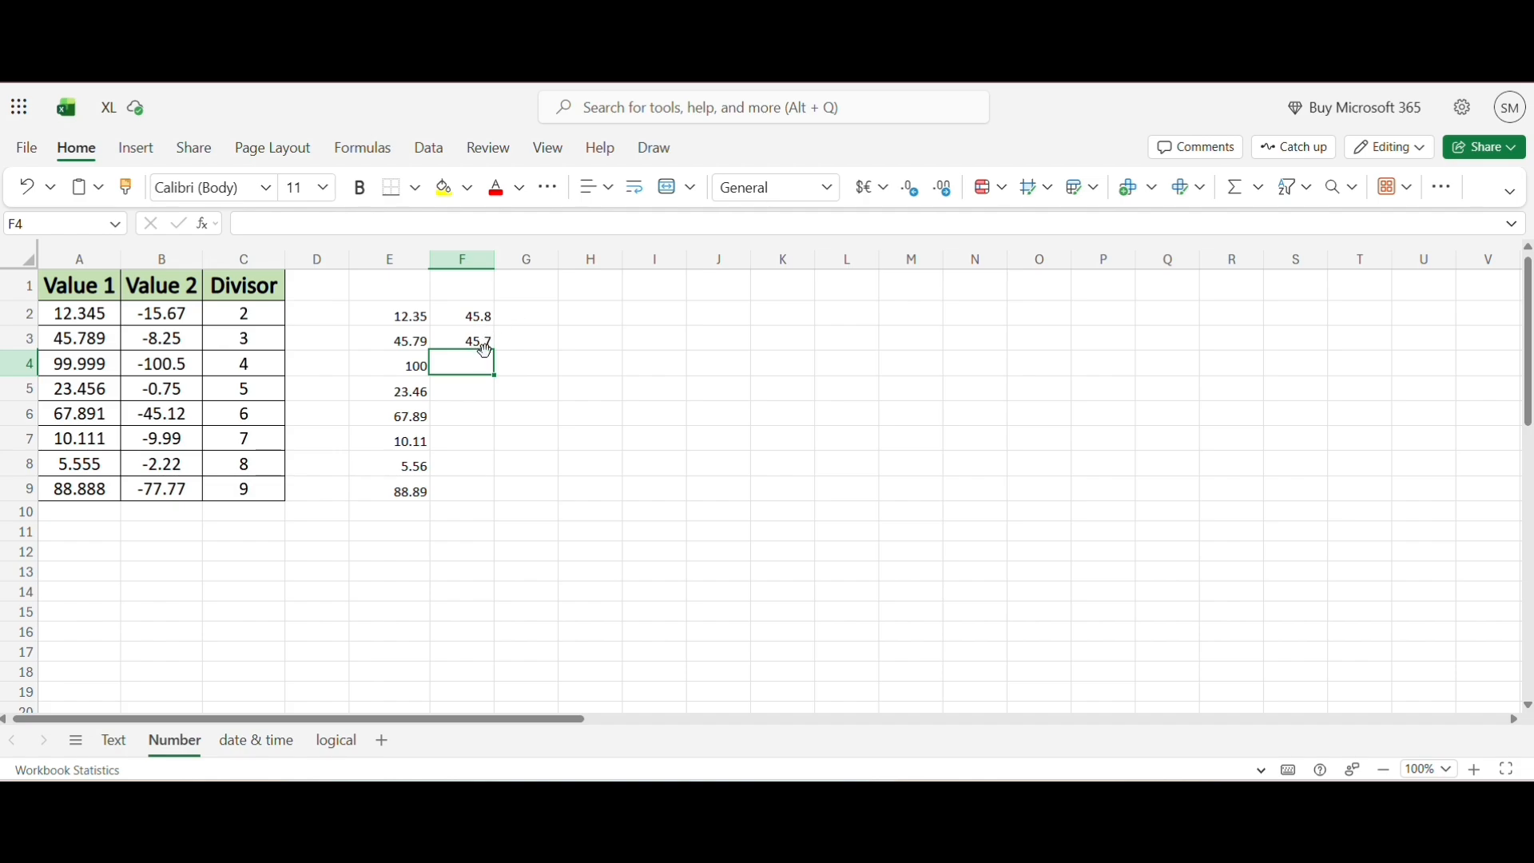
Enter an ABS formula in G2 that converts the Value 2 figures in B2:B9 to absolute values
{"action": "left_click", "coordinate": [465, 381]}
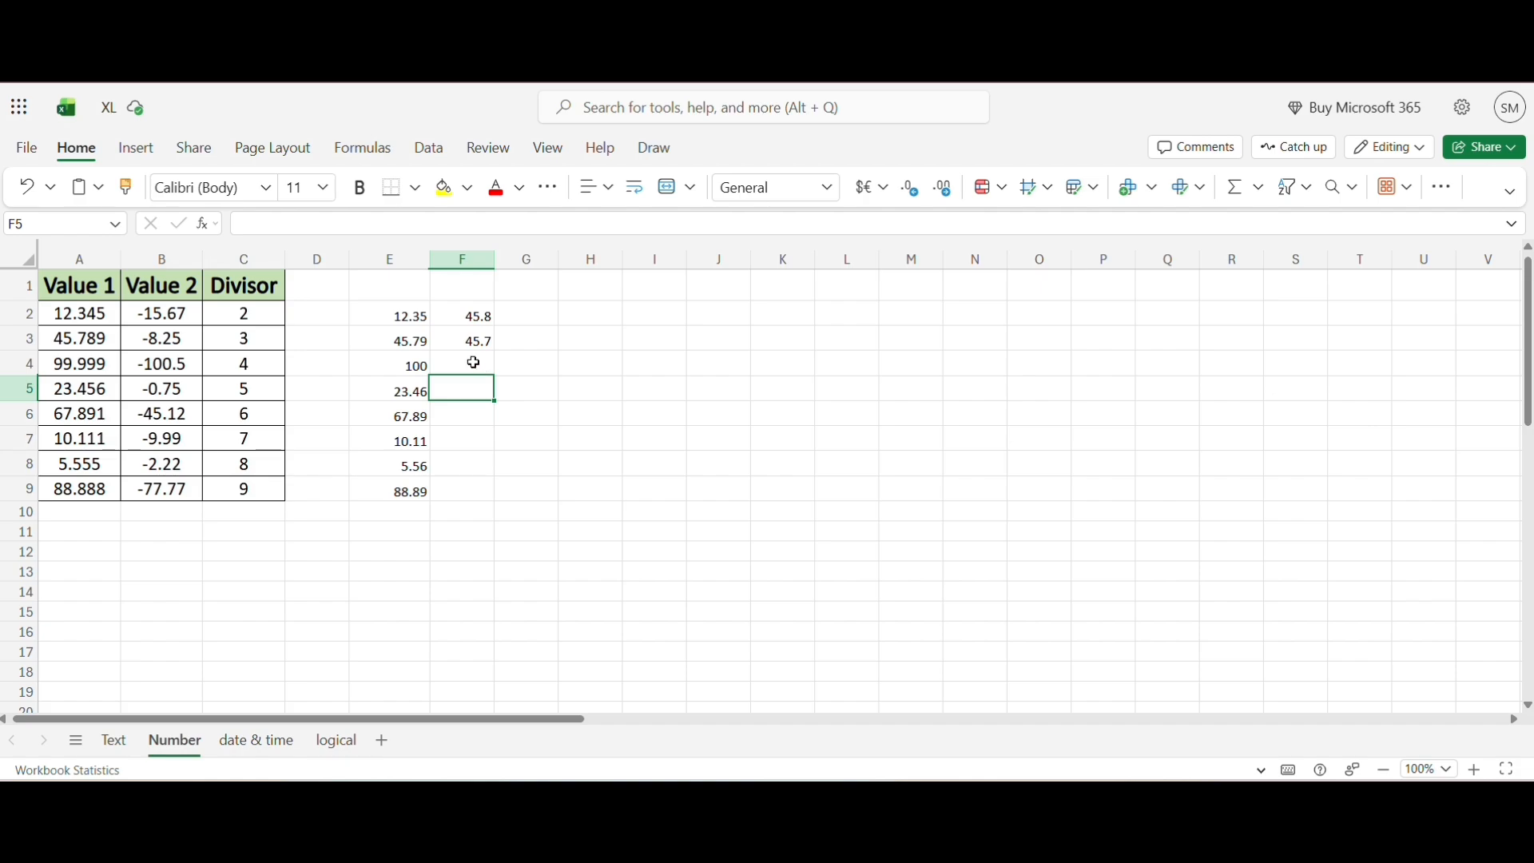
{"action": "left_click", "coordinate": [473, 363]}
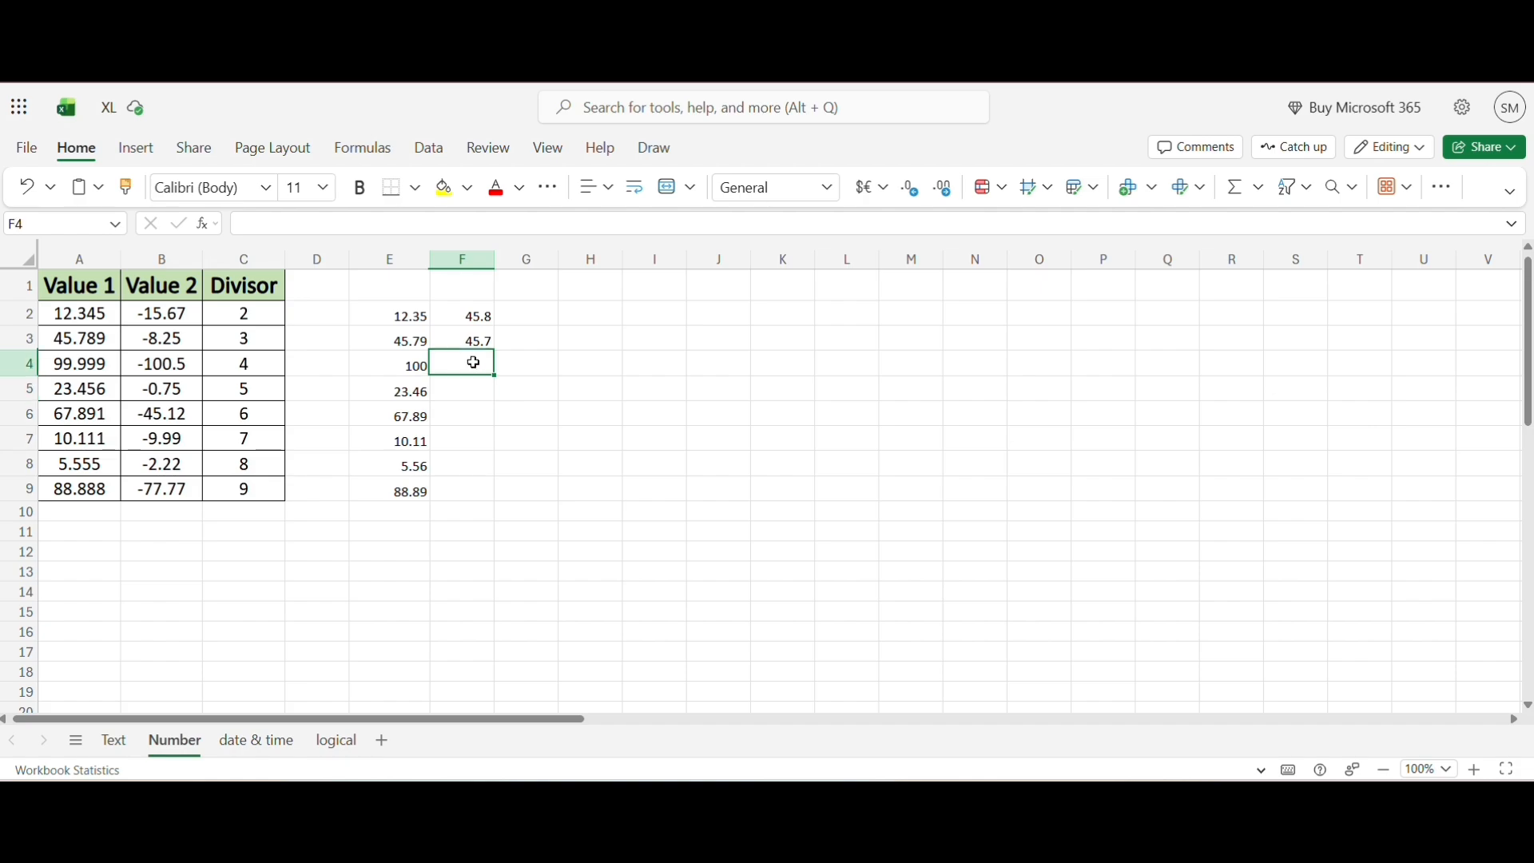
{"action": "left_click", "coordinate": [184, 318]}
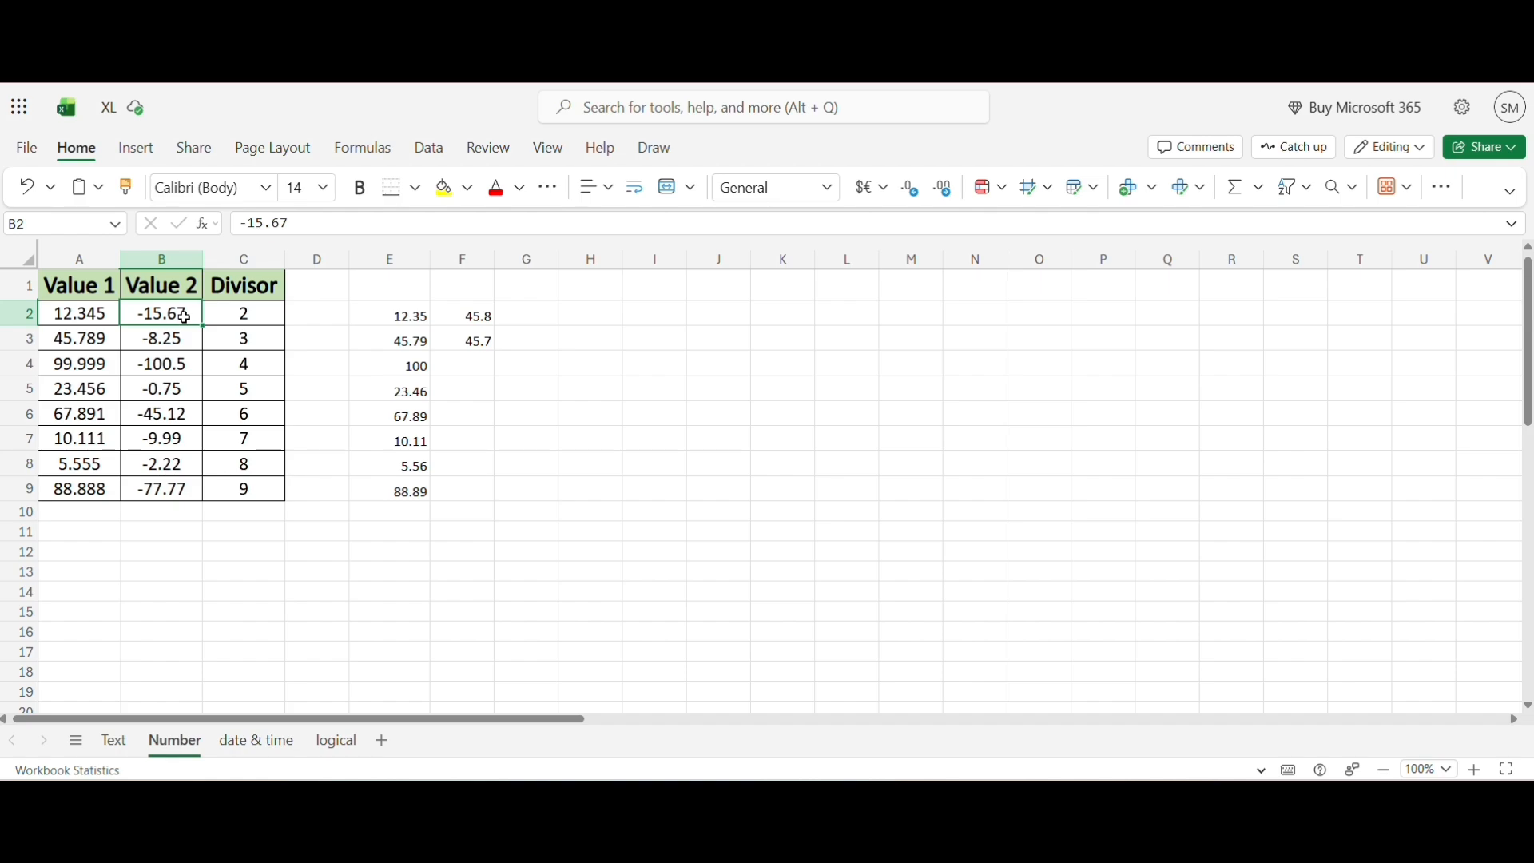
{"action": "left_click", "coordinate": [535, 318]}
{"action": "type", "text": "=abs("}
{"action": "left_click_drag", "start_coordinate": [163, 314], "coordinate": [177, 491]}
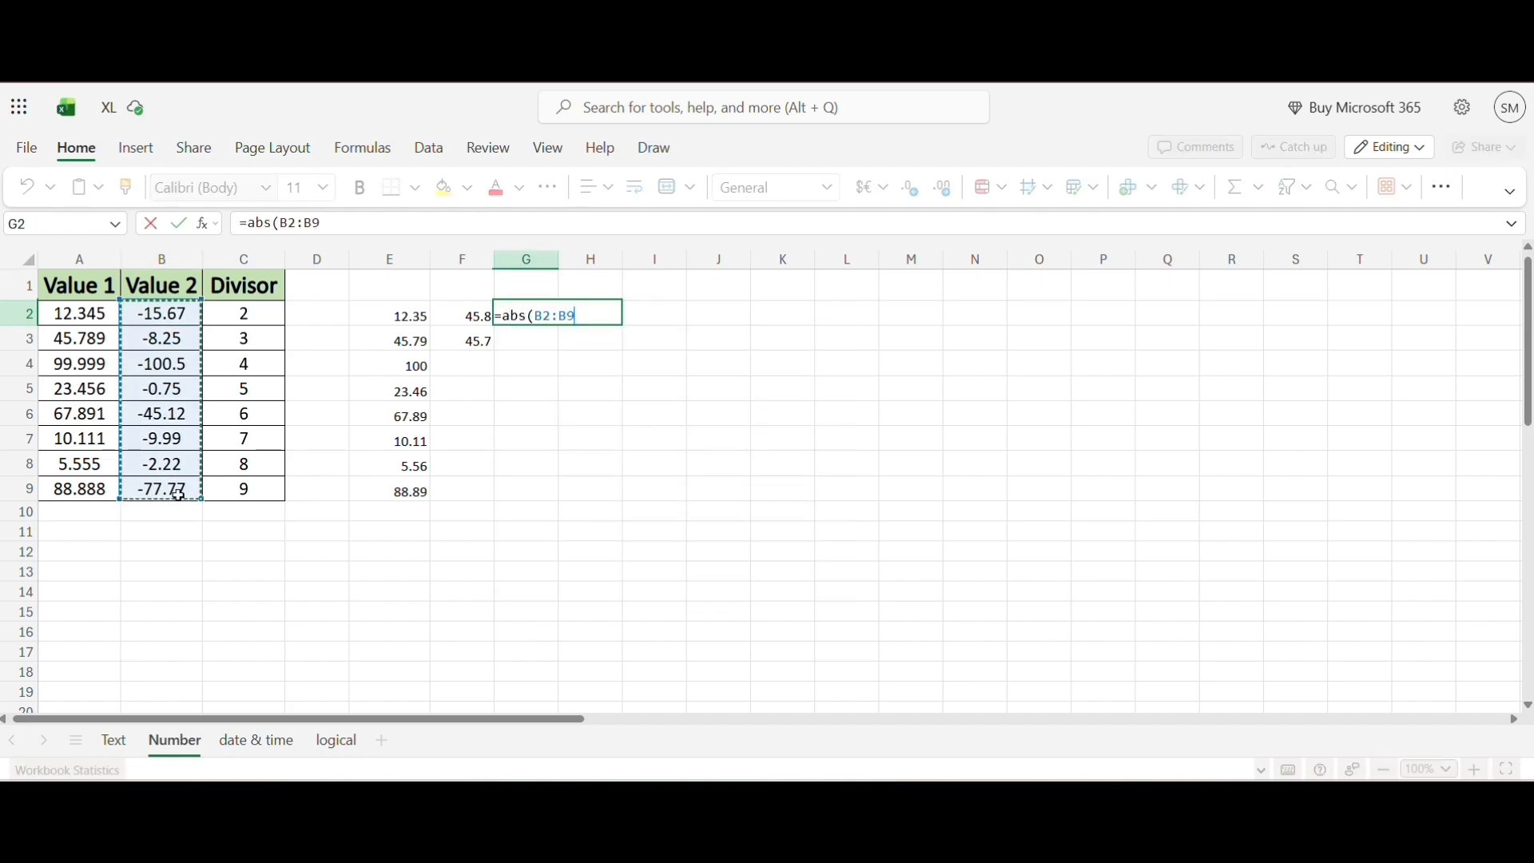
{"action": "type", "text": ")"}
{"action": "key", "text": "Return"}
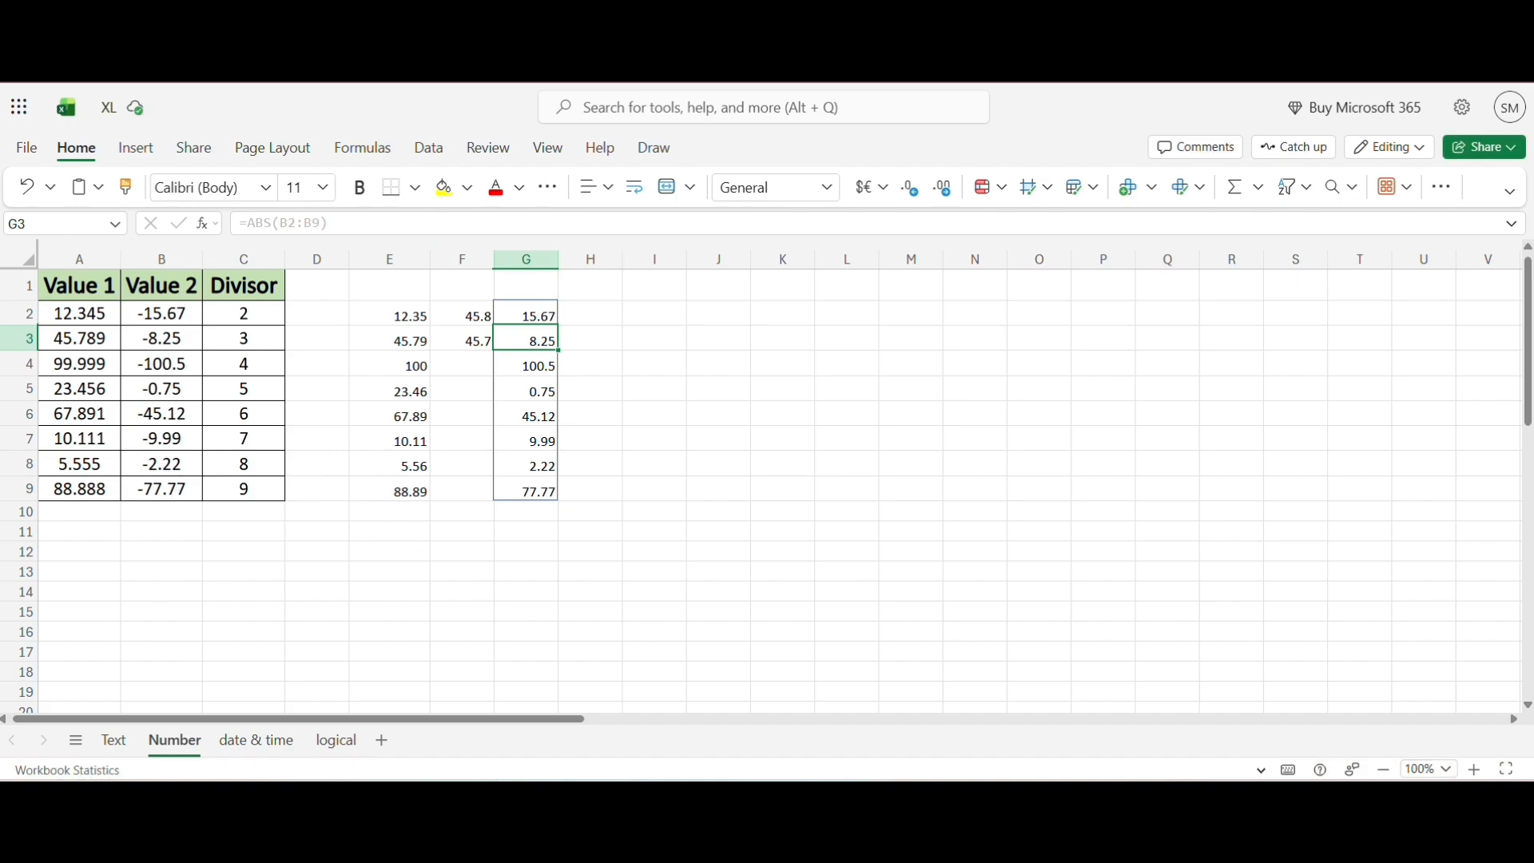
Enter a MOD formula in H2 that returns the remainders of C2:C9 divided by 2
{"action": "left_click", "coordinate": [583, 318]}
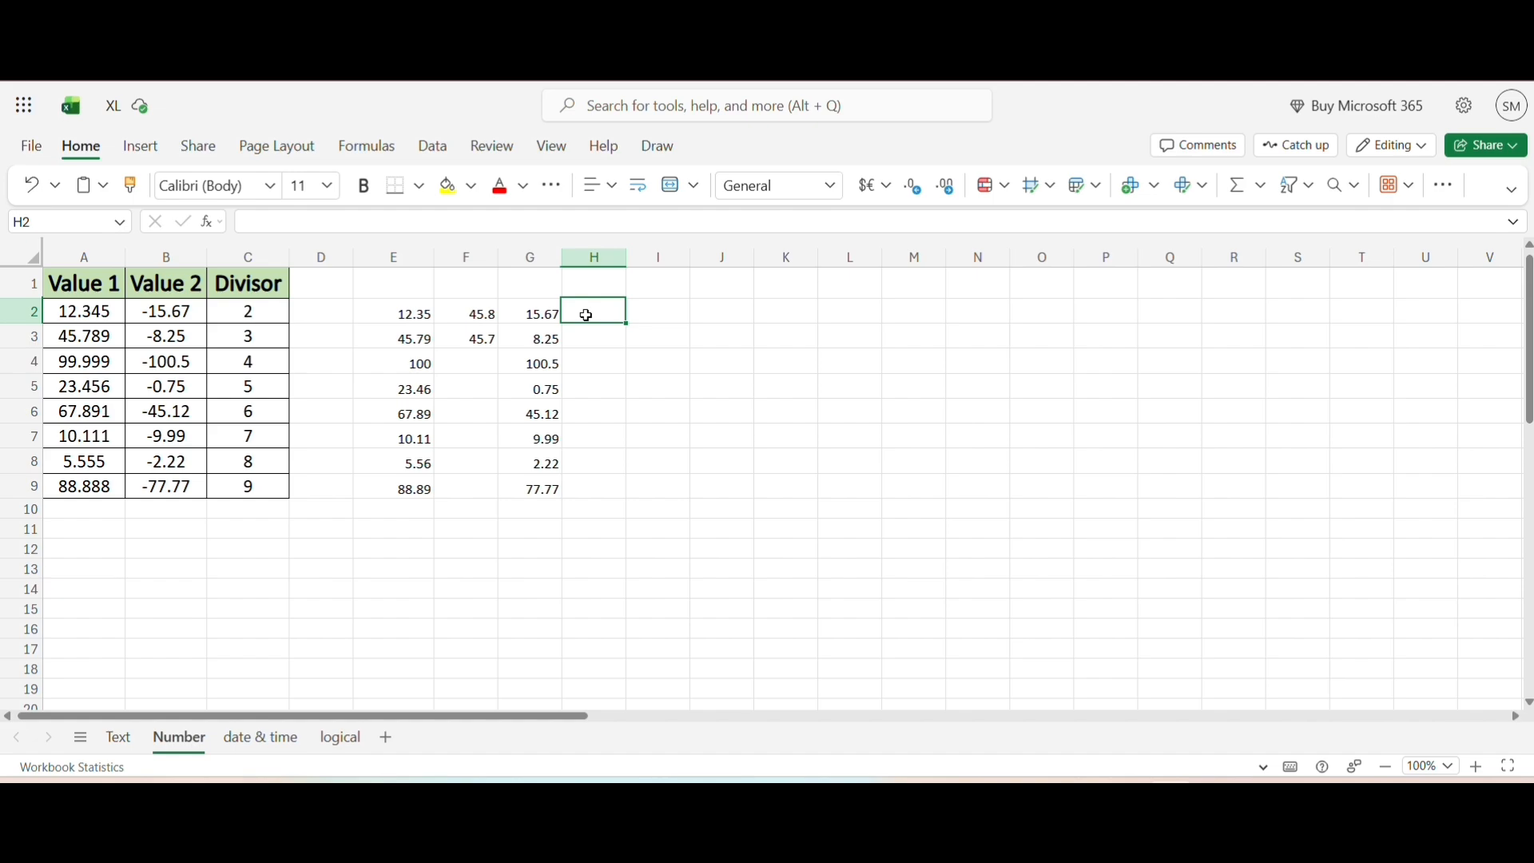
{"action": "type", "text": "="}
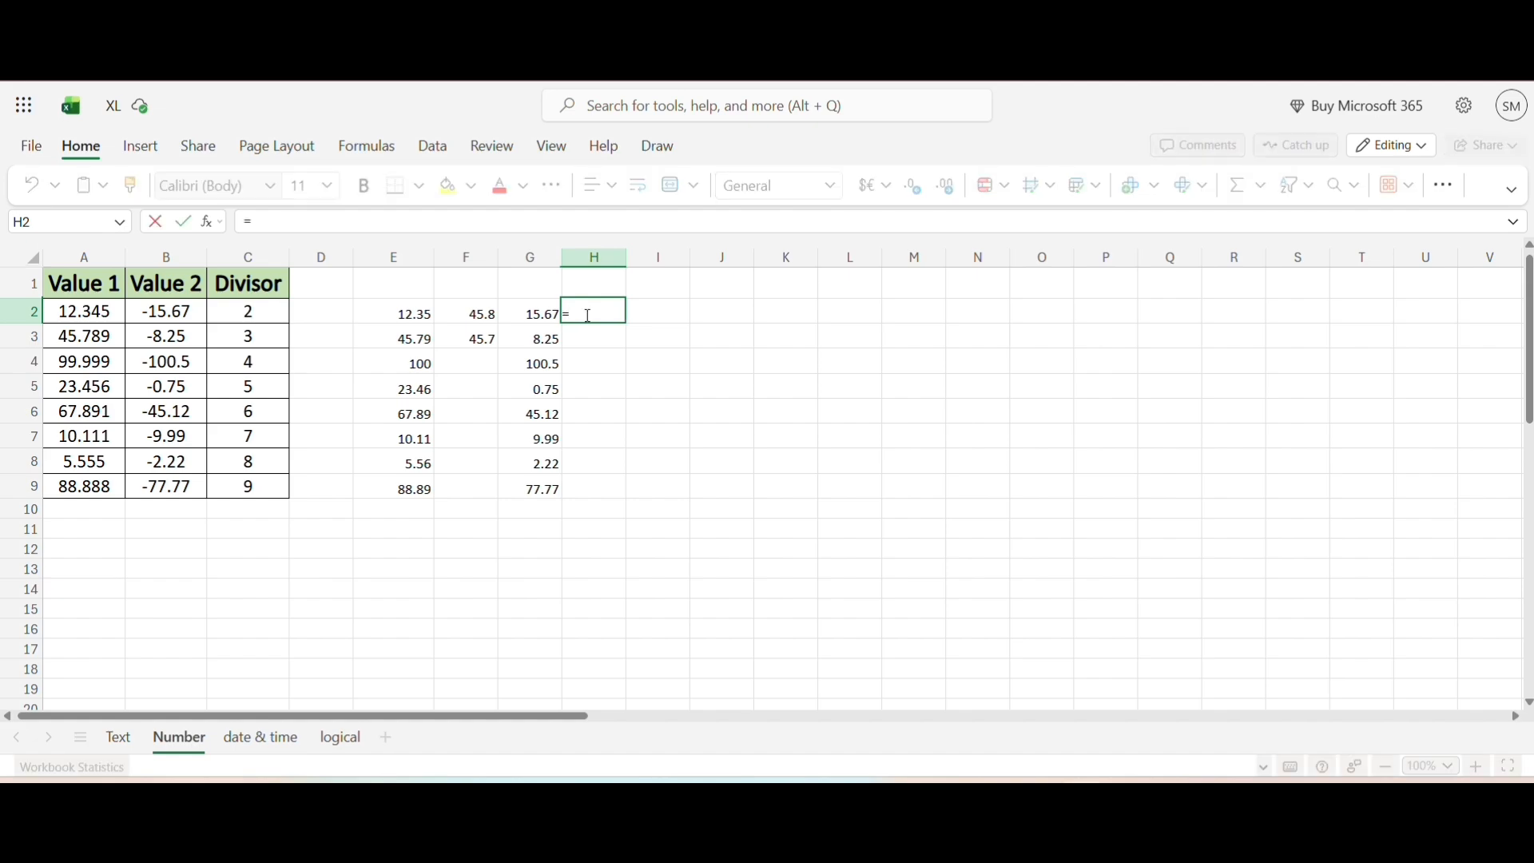
{"action": "type", "text": "mo"}
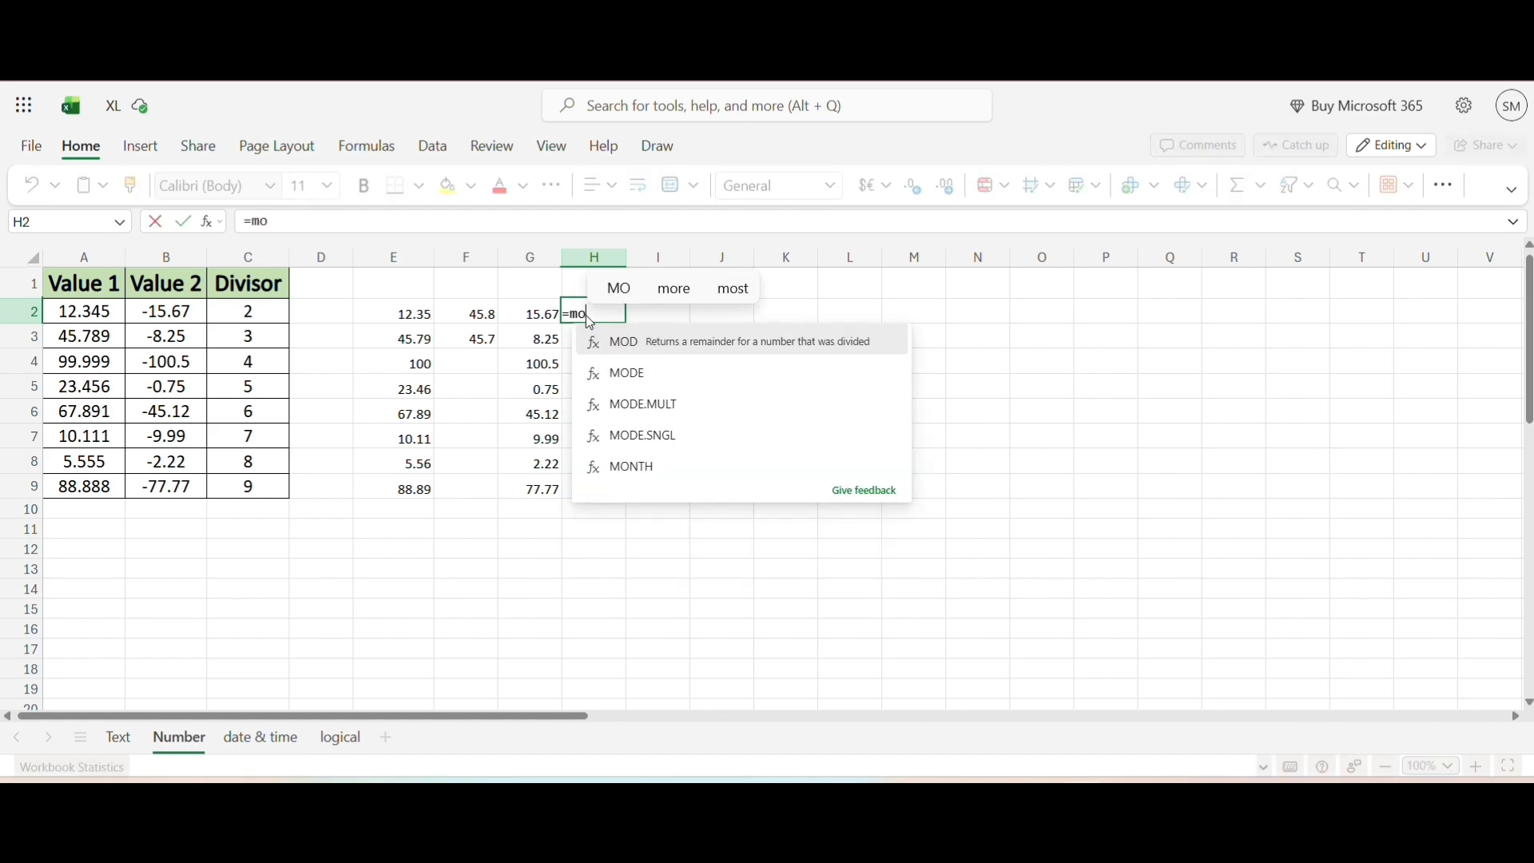
{"action": "type", "text": "d("}
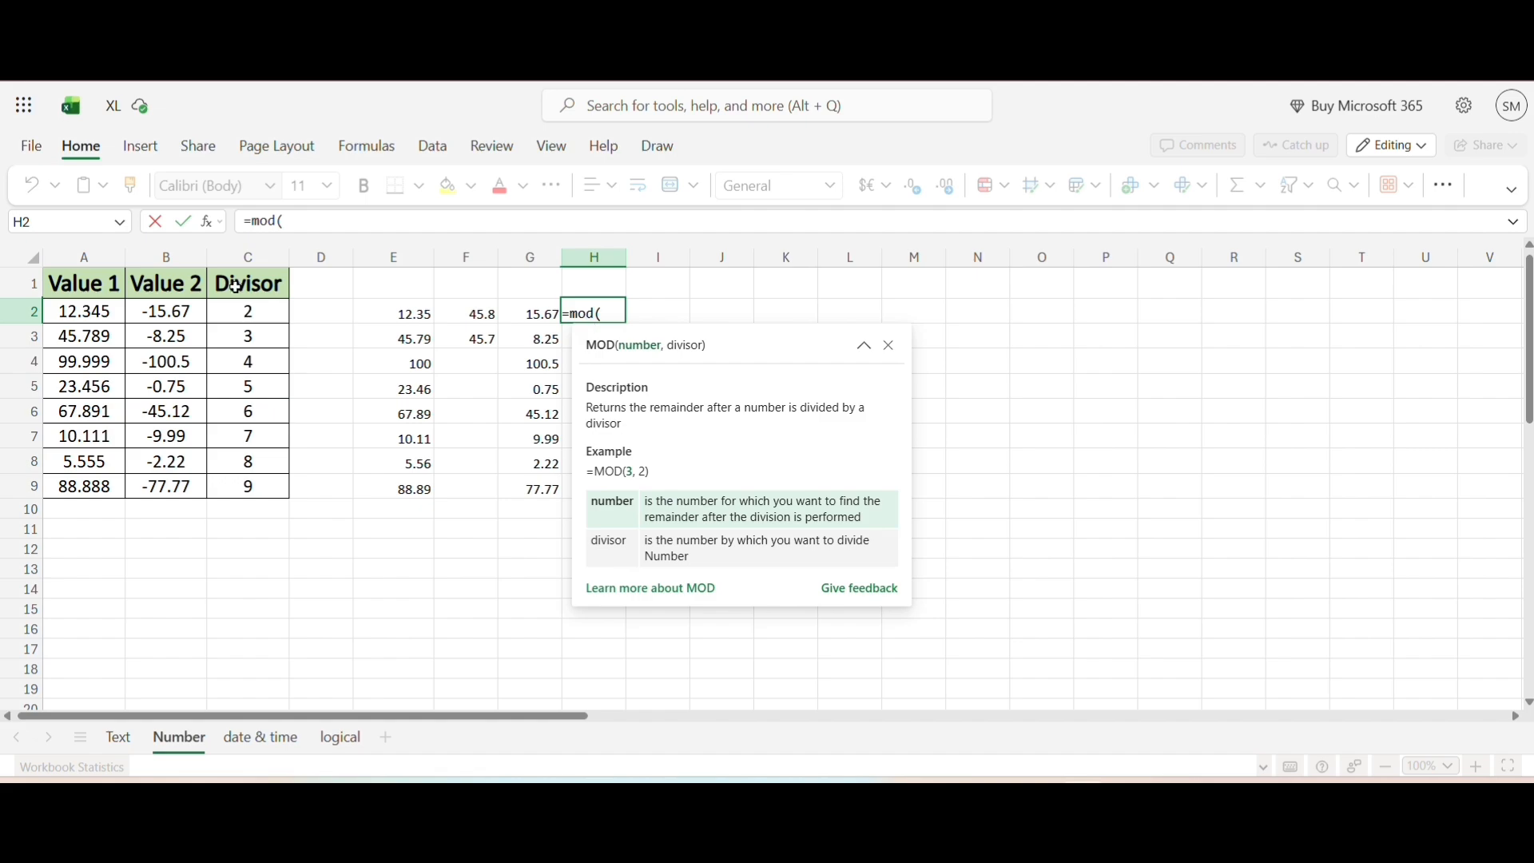
{"action": "left_click_drag", "start_coordinate": [235, 313], "coordinate": [248, 493]}
{"action": "type", "text": ",2"}
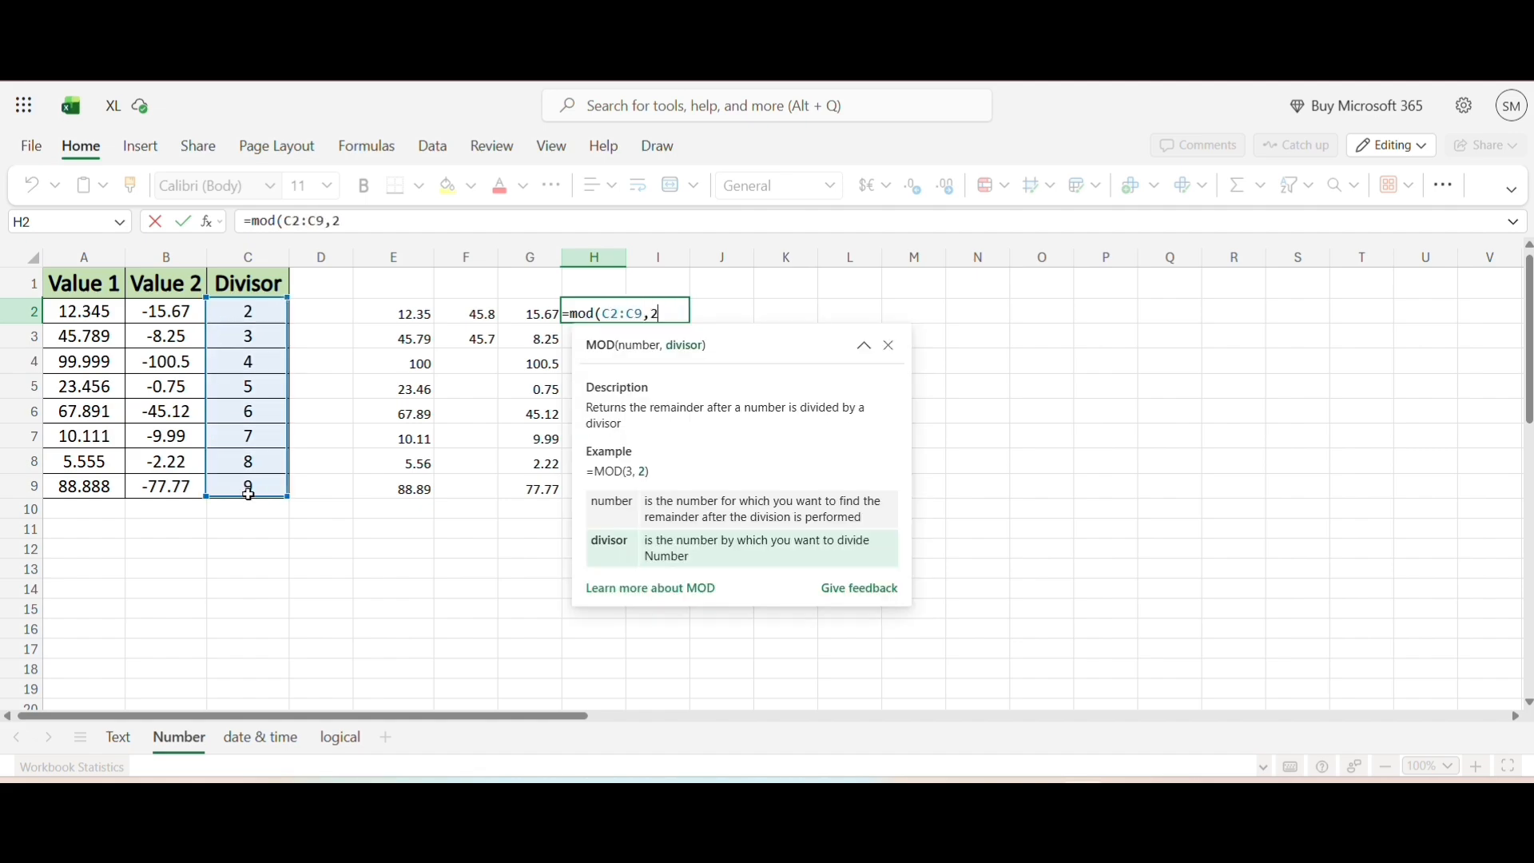
{"action": "type", "text": ")"}
{"action": "key", "text": "Return"}
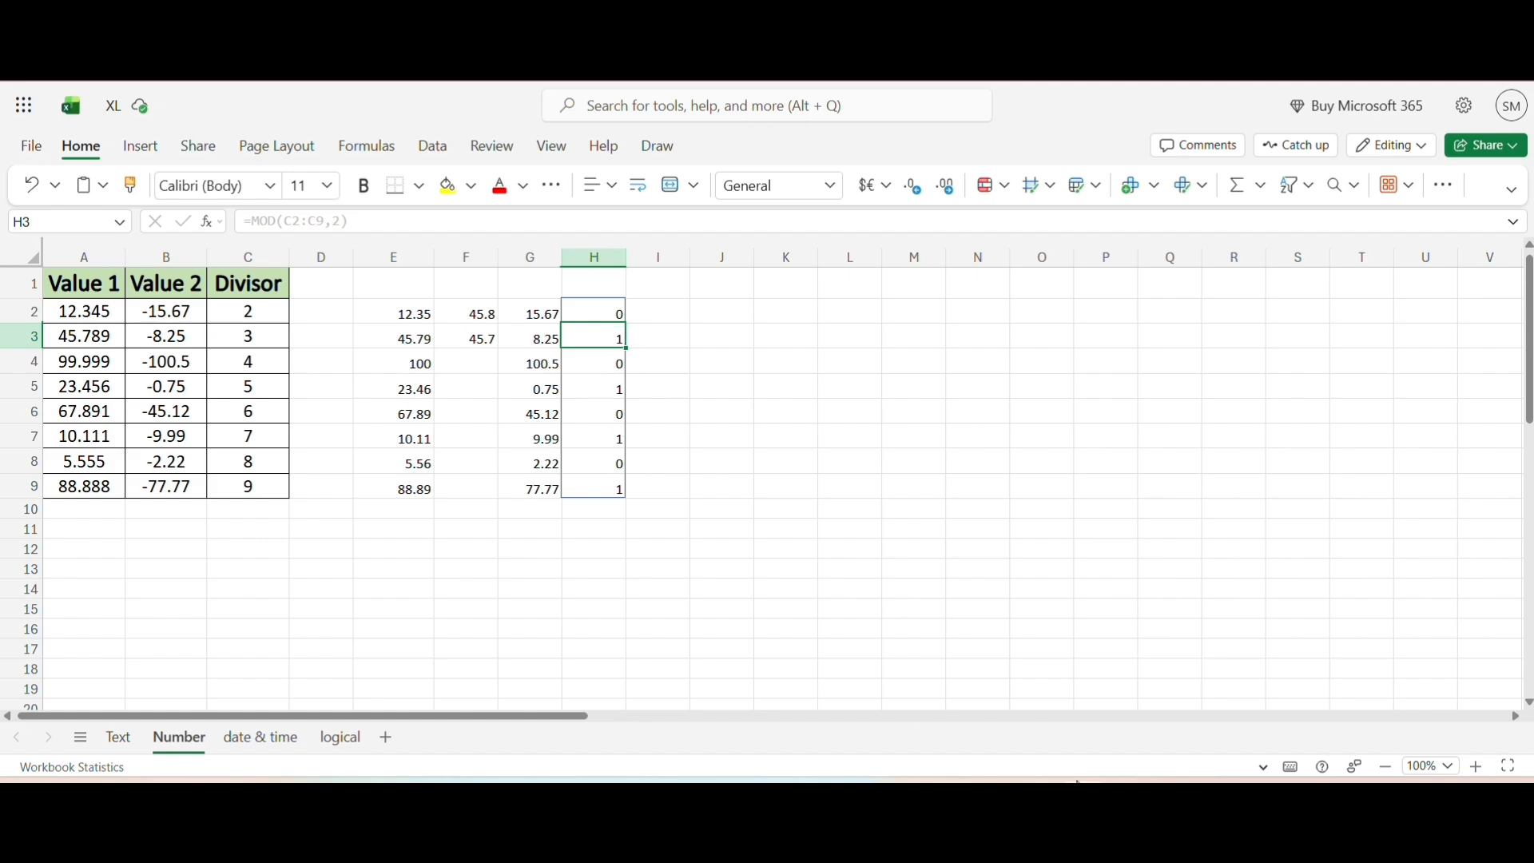
Switch to the Paint notes on the number functions
{"action": "left_click", "coordinate": [1079, 703]}
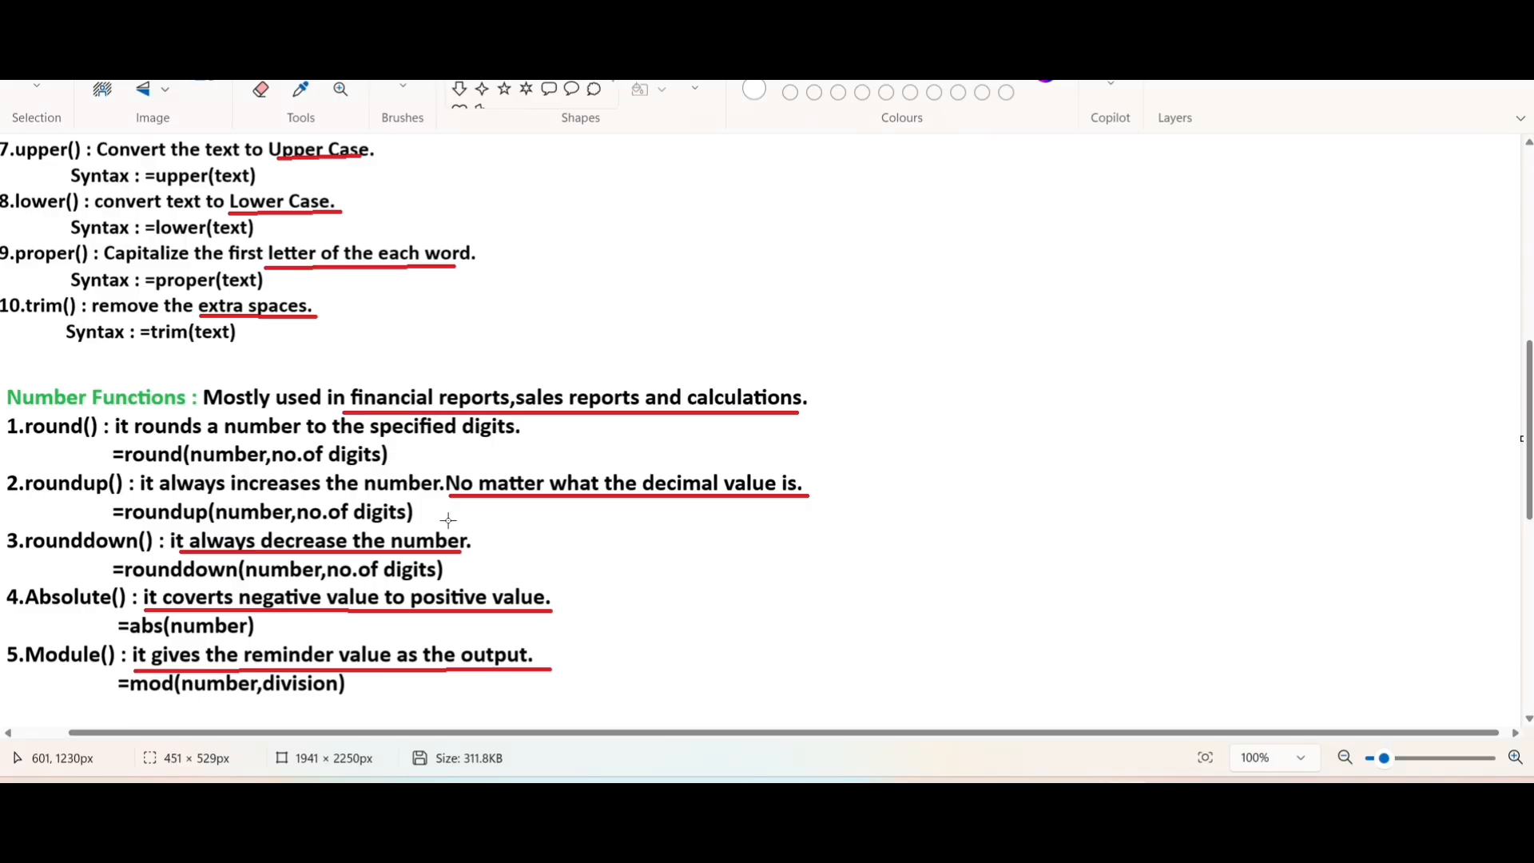